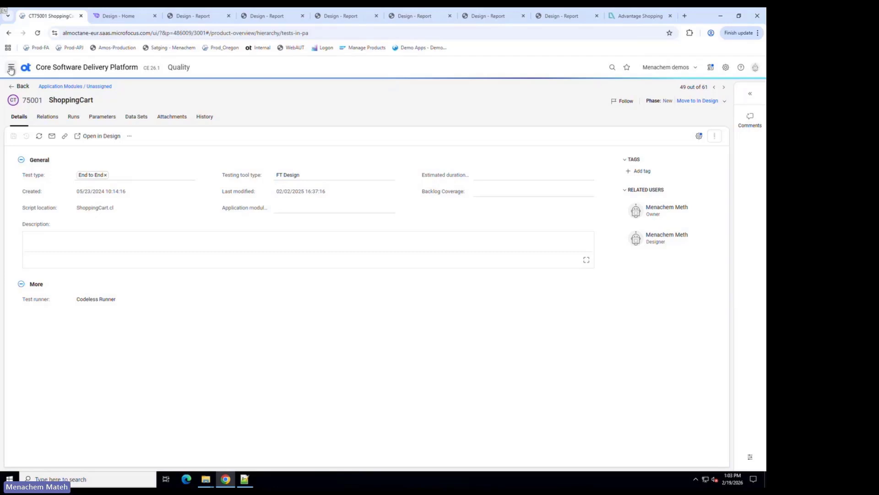
- Leave the ShoppingCart test for the tests list and switch to the Functional Testing Design scripts page
click(11, 68)
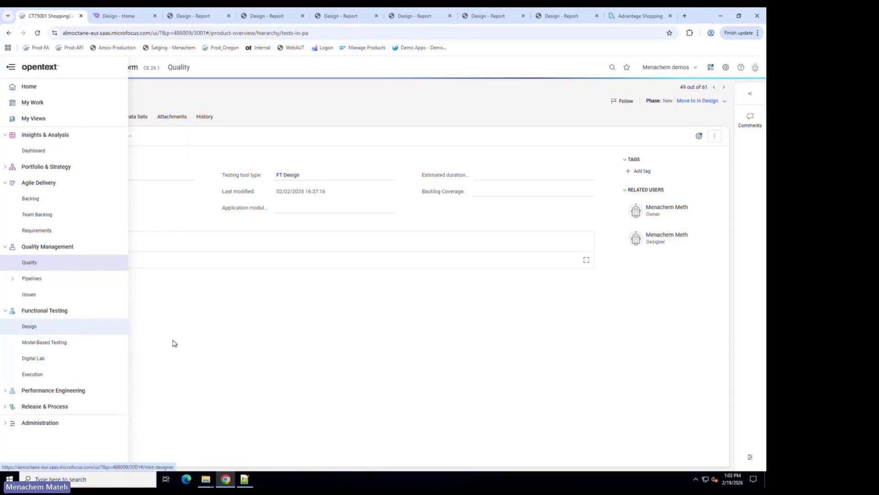
click(185, 334)
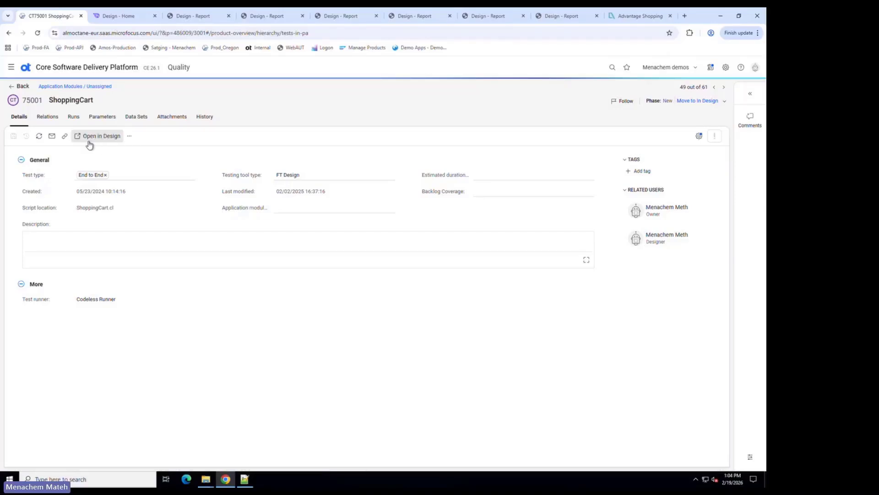
click(21, 86)
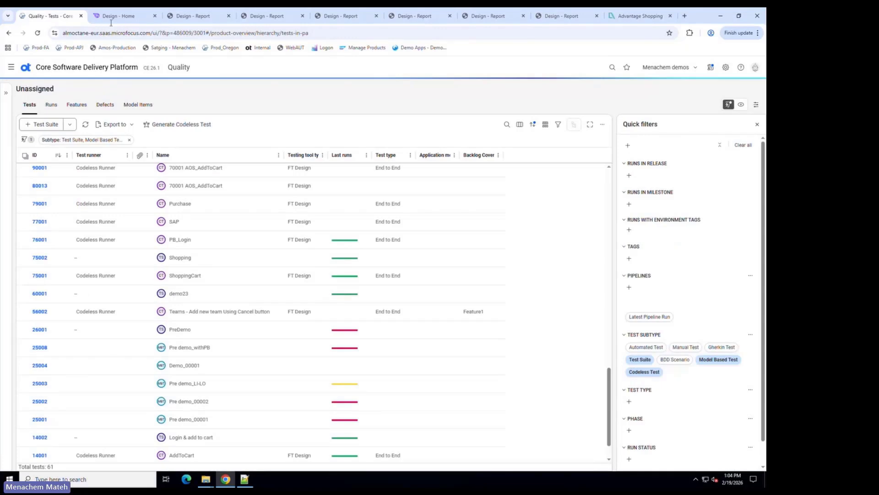
click(131, 18)
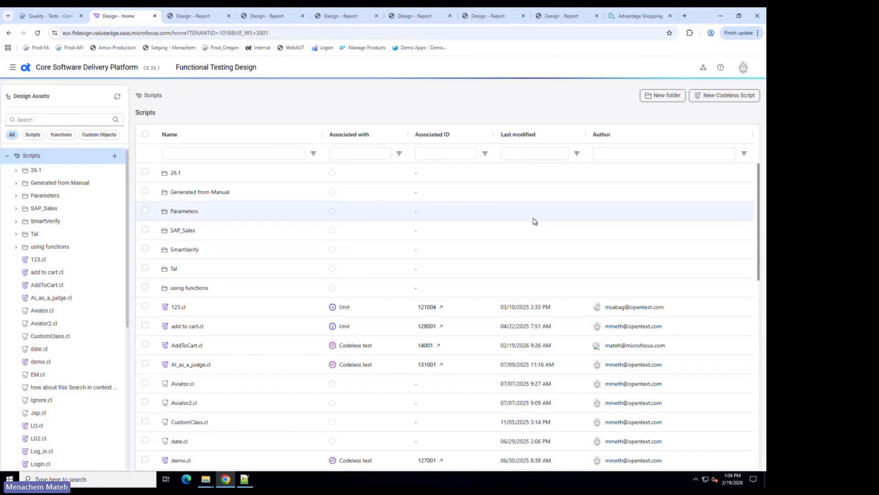
- Check the Functional Testing Design agent's connection status and view the top-level design asset categories
click(704, 70)
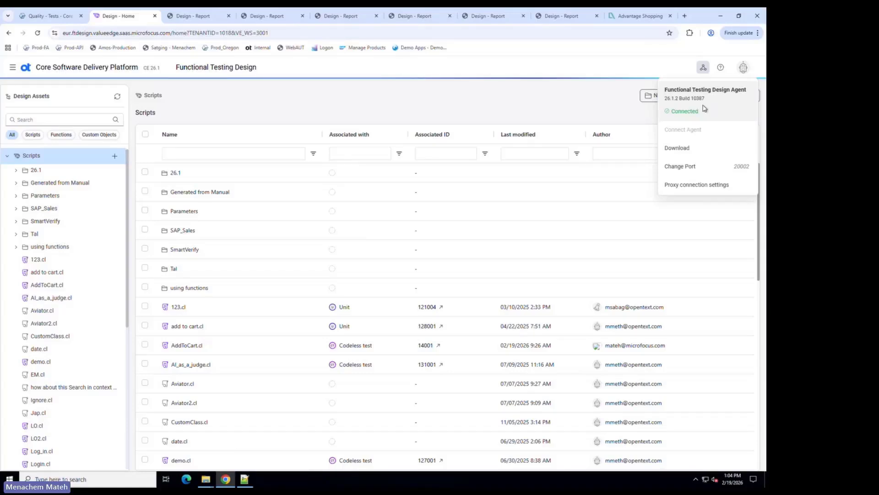
click(520, 110)
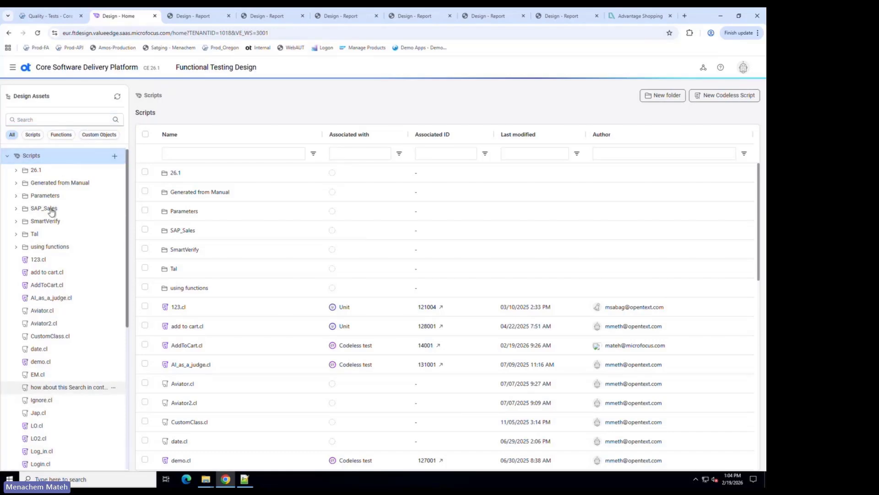
click(7, 157)
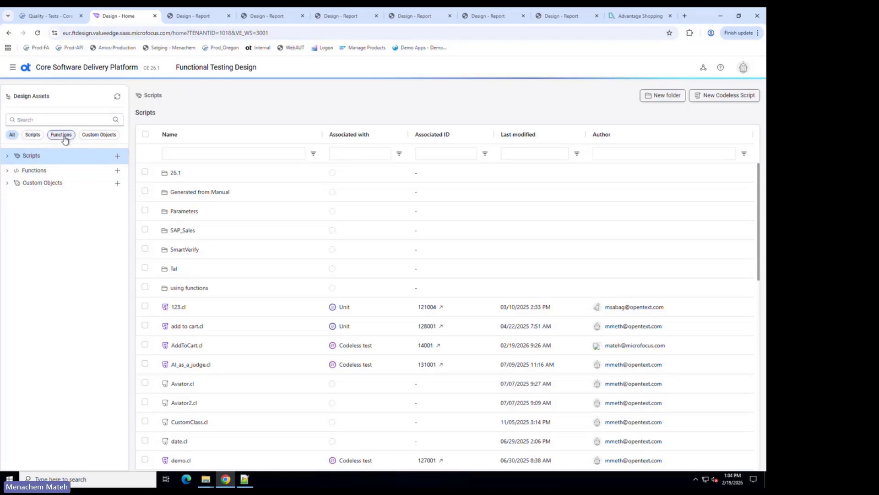
click(7, 156)
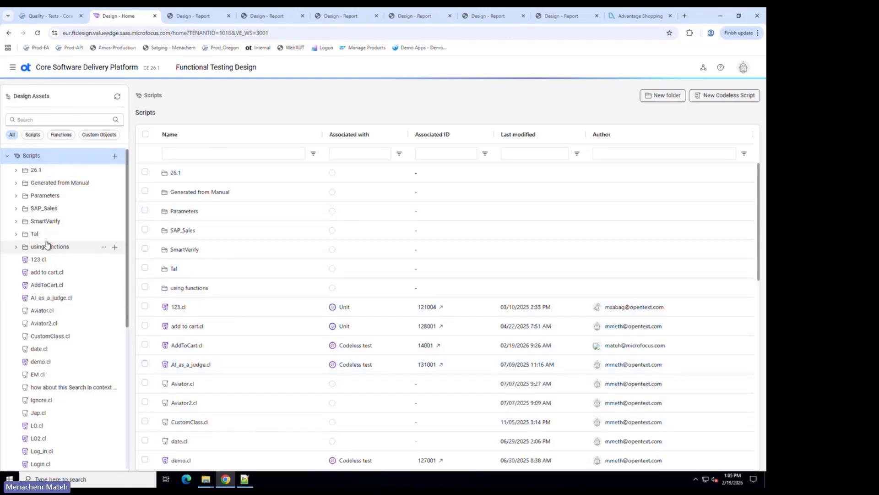
- Show the SmartVerify folder's scripts and view the creation options for the Generated from Manual folder and the actions for 123.cl
click(48, 222)
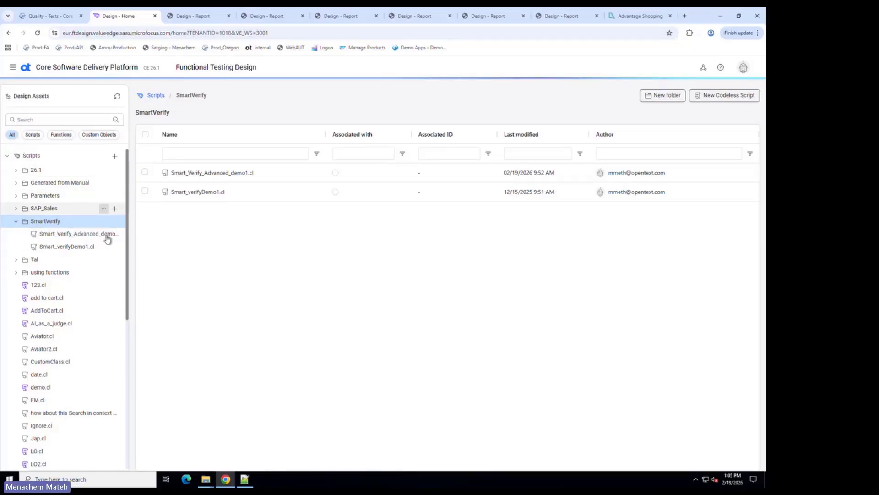
click(114, 183)
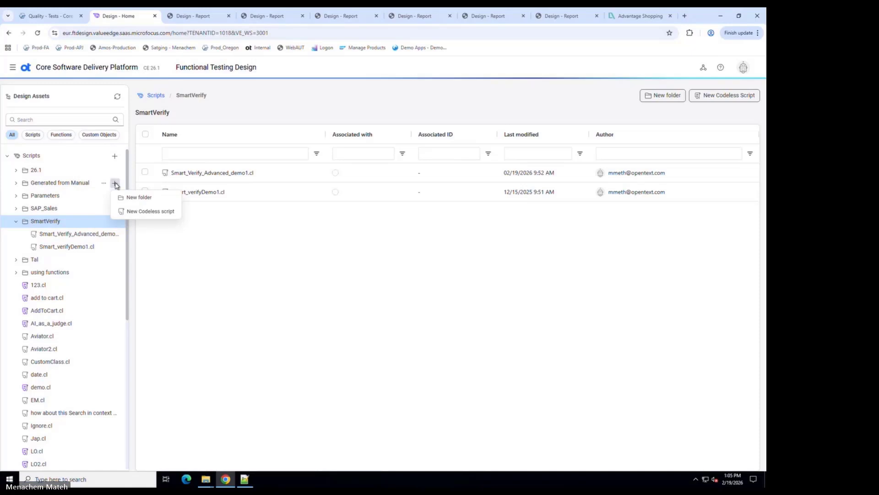
click(94, 285)
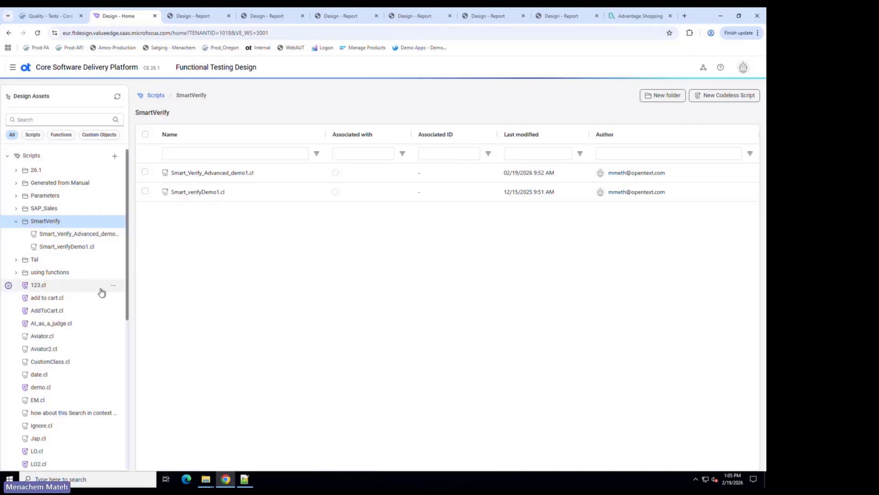
click(113, 286)
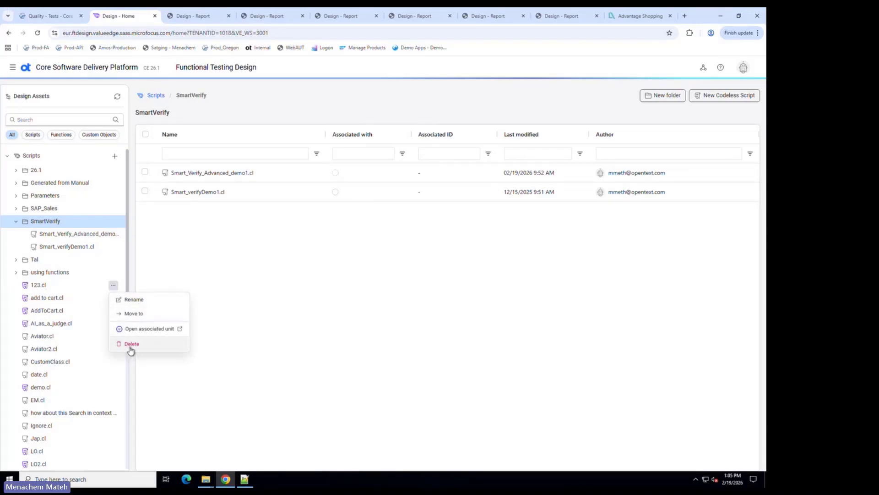
click(131, 179)
- Create a new codeless script named forDemo directly under Scripts
click(115, 157)
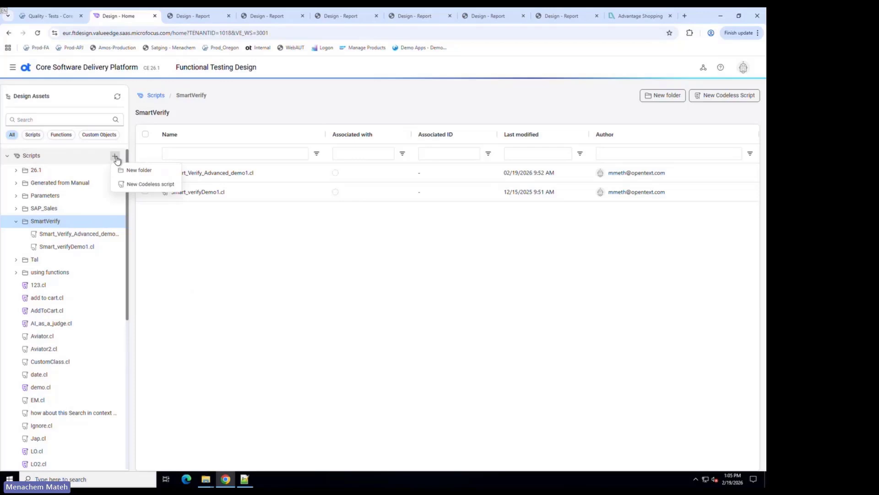
click(147, 187)
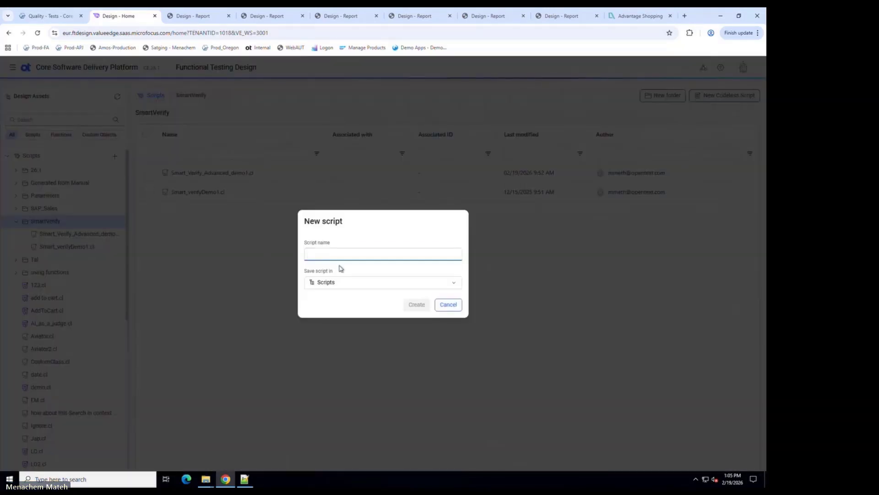
text(forDemo)
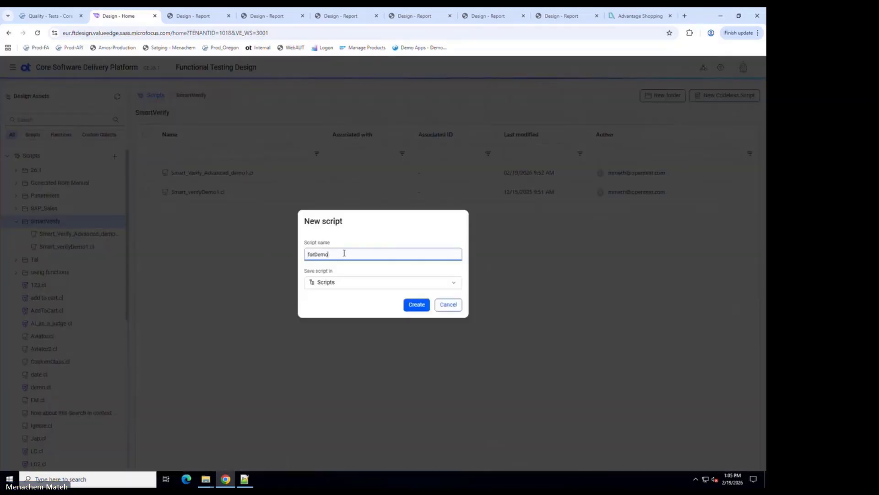
click(417, 304)
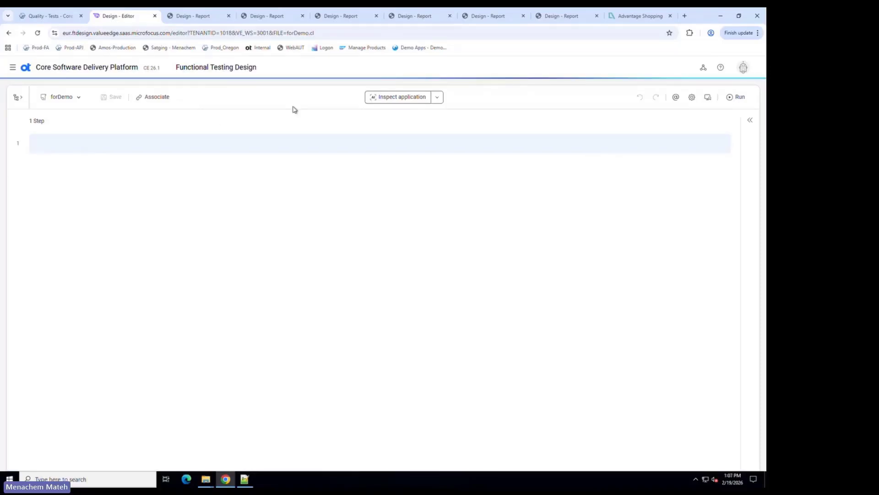
- View the forDemo script's file actions and look through its script parameters, including the new input parameter form
click(79, 98)
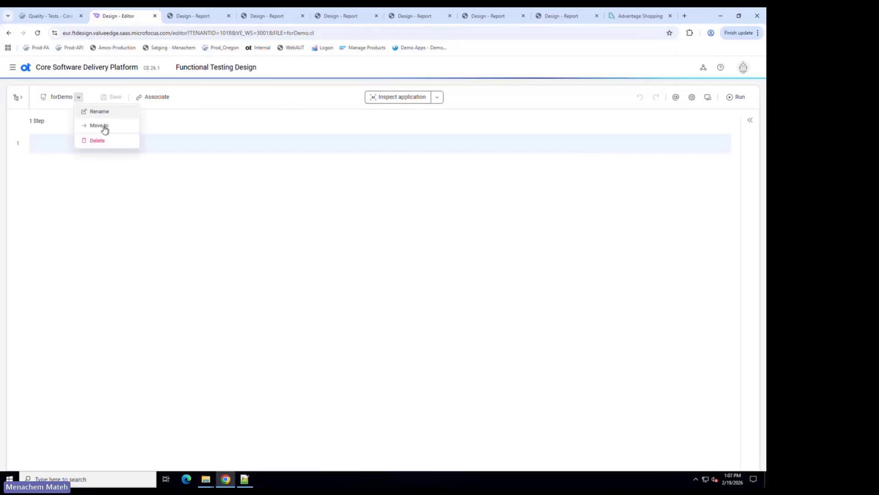
click(230, 126)
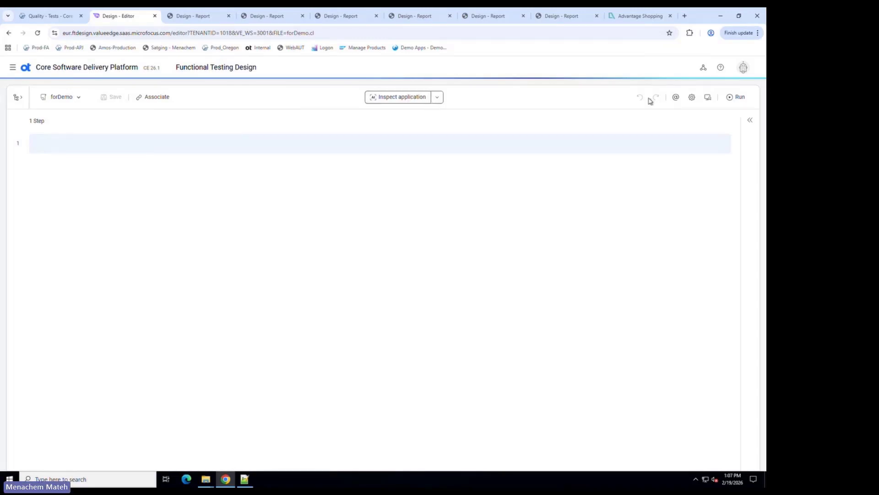
click(677, 102)
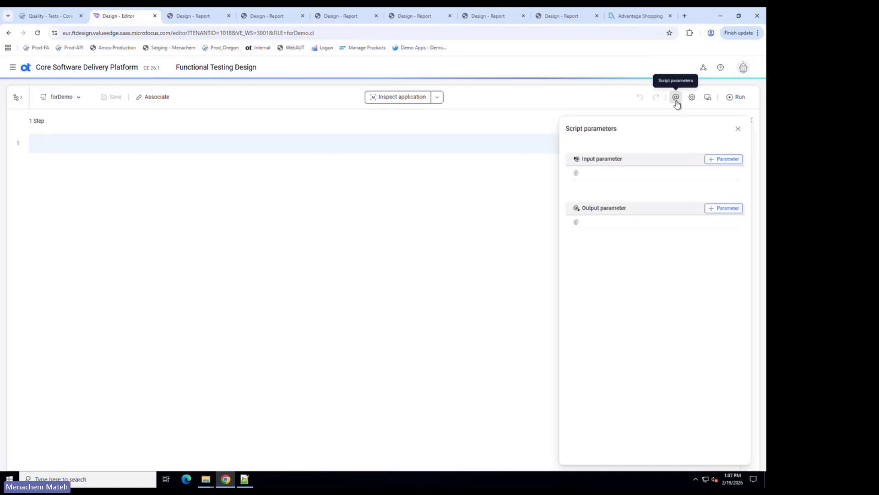
click(737, 160)
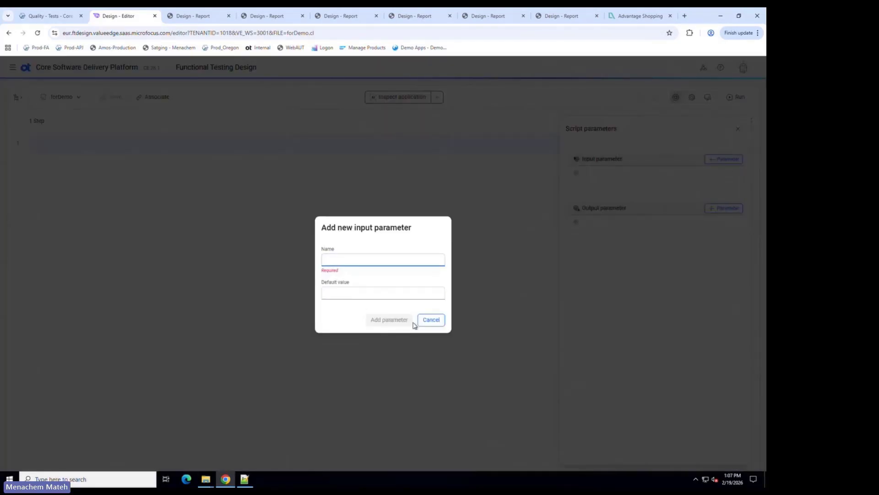
click(433, 321)
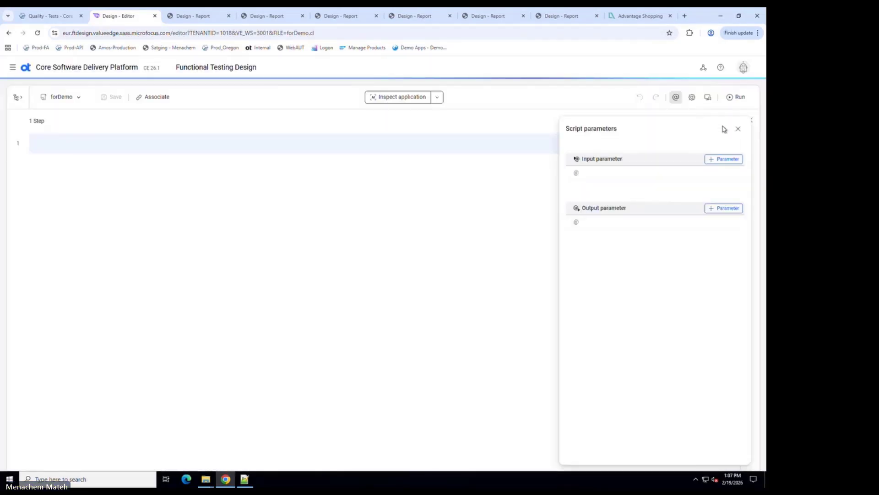
click(738, 129)
- Open the script settings and look at the automatic scrolling direction options
click(692, 97)
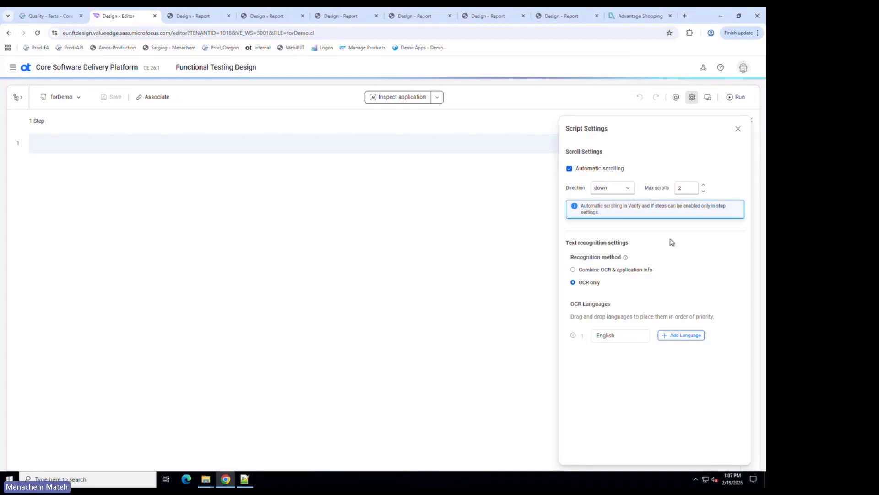
click(629, 191)
click(660, 178)
- Add Russian and Polish to the script's OCR languages
click(676, 336)
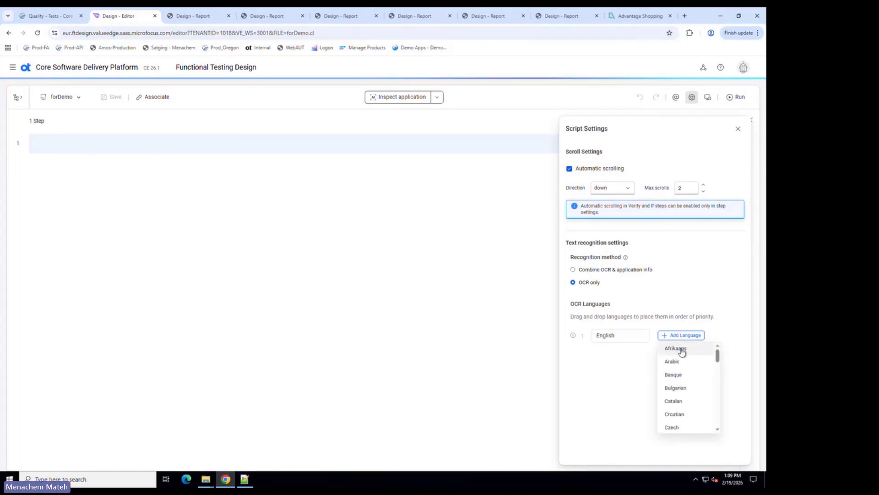
scroll(704, 389, down, 8)
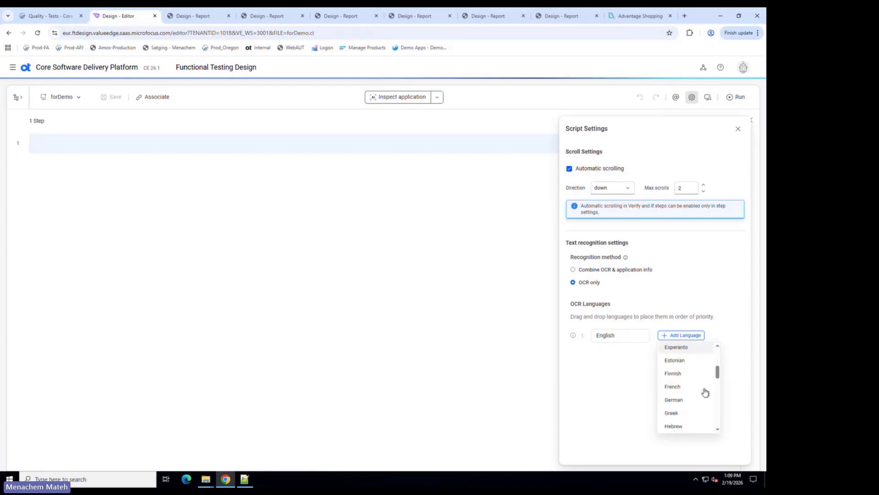
scroll(693, 397, down, 3)
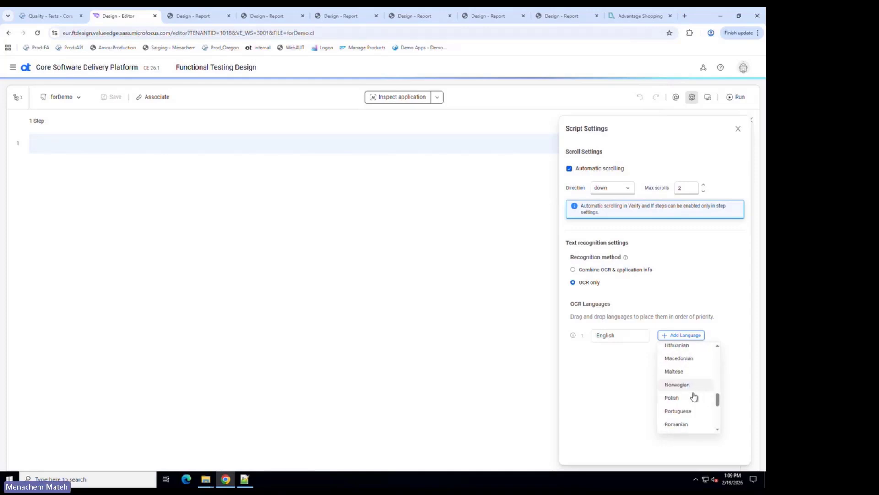
click(687, 397)
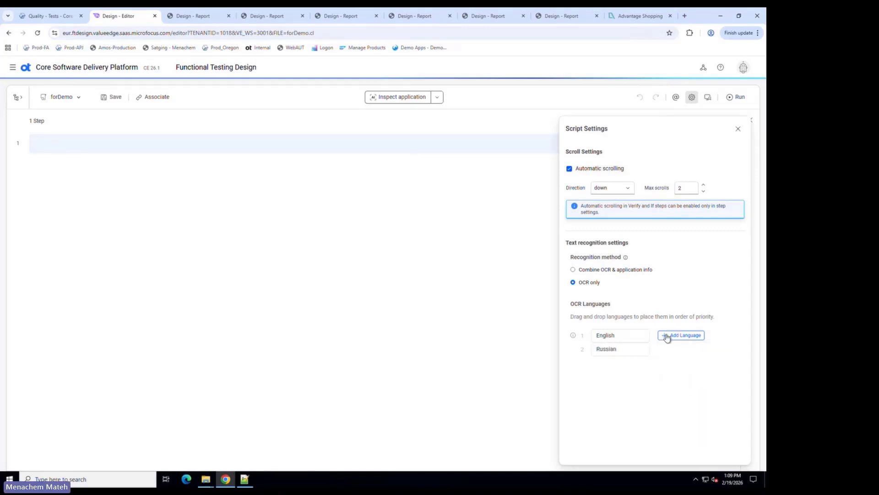
click(667, 335)
drag(718, 361, 718, 401)
click(689, 402)
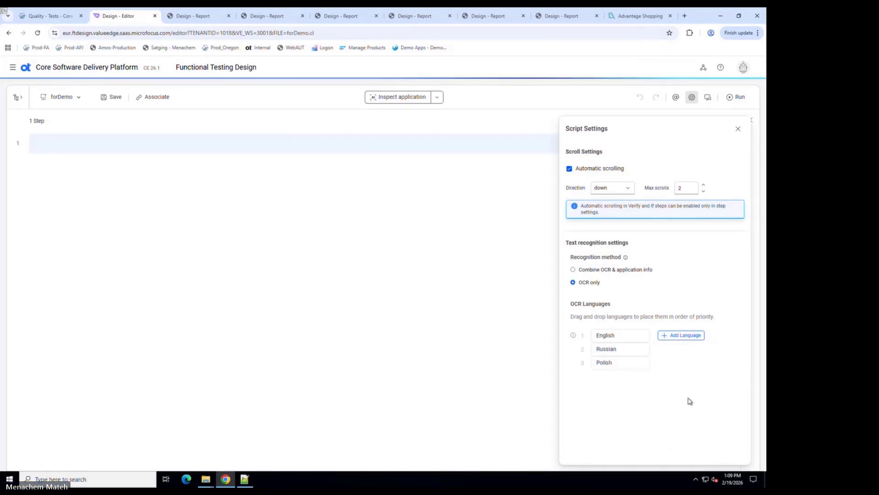
- Move Polish to first priority in the OCR languages, remove Russian, and close the script settings
drag(601, 366, 593, 331)
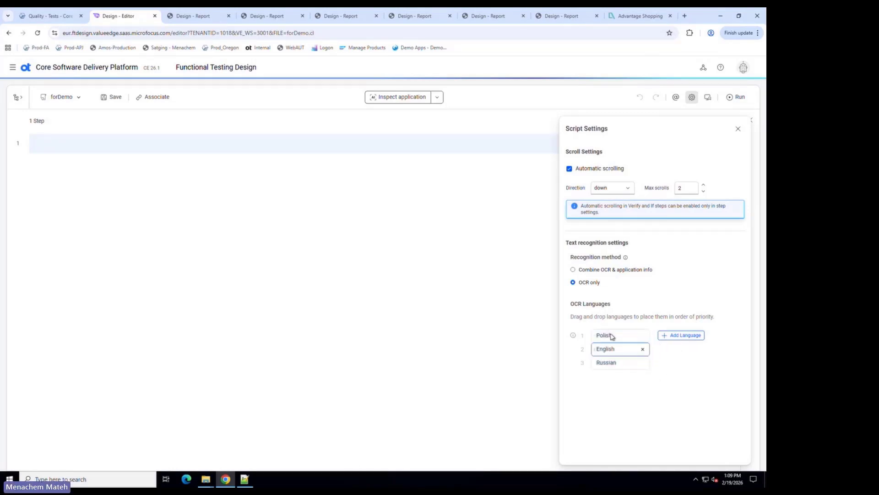
click(643, 363)
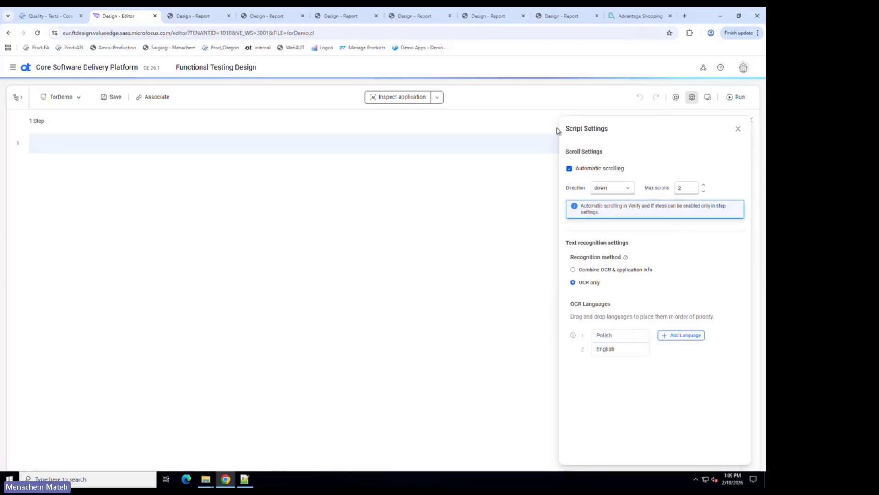
click(738, 129)
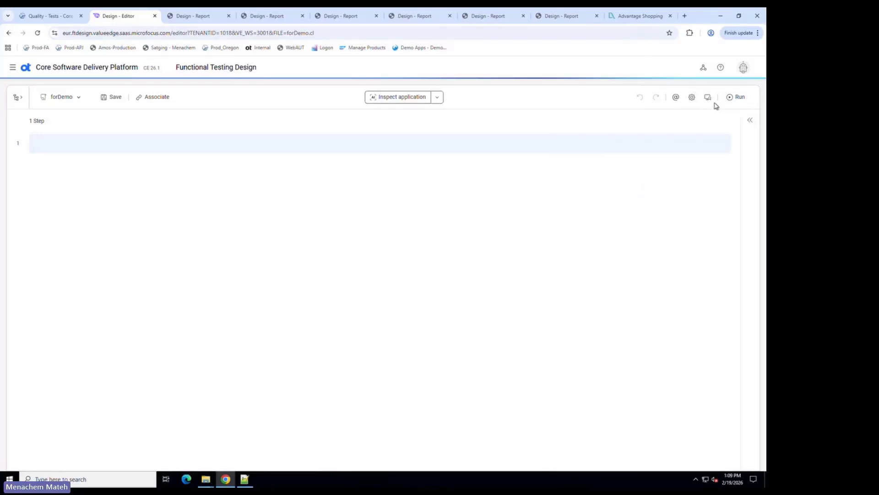
- Open the script applications, look through the new application form's name, browser and URL fields, and close it without adding one
click(709, 99)
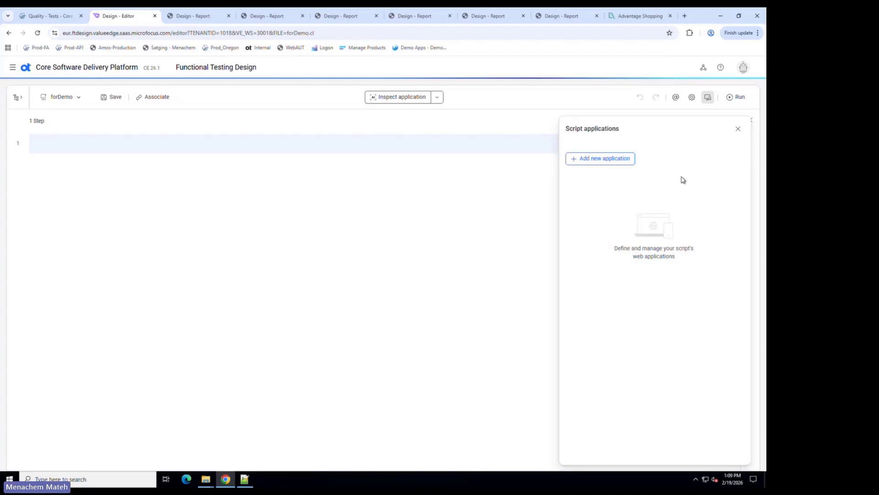
click(621, 164)
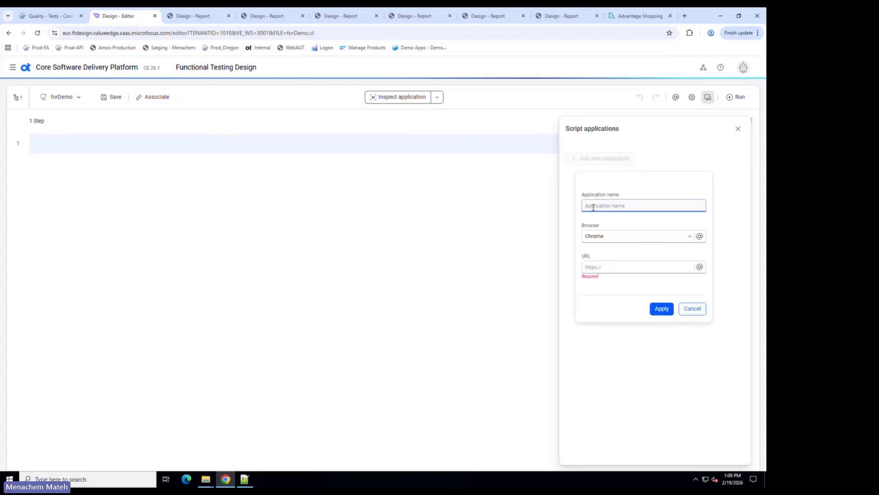
click(643, 238)
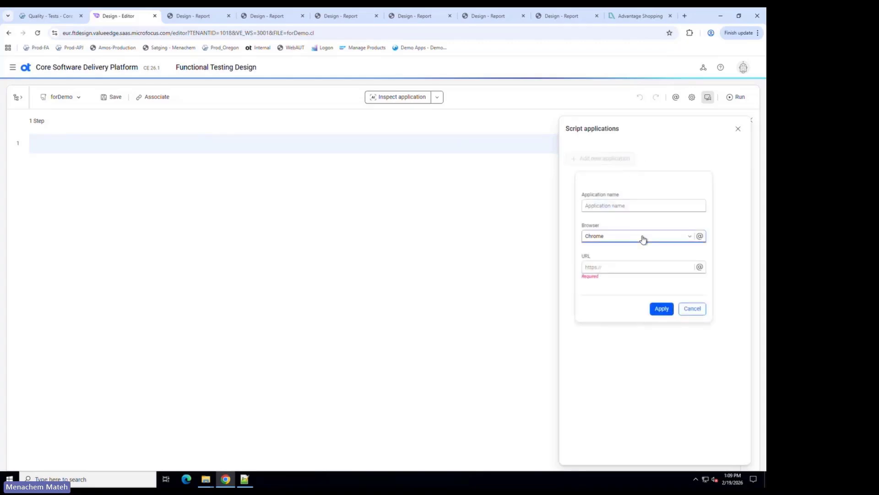
click(616, 226)
click(612, 266)
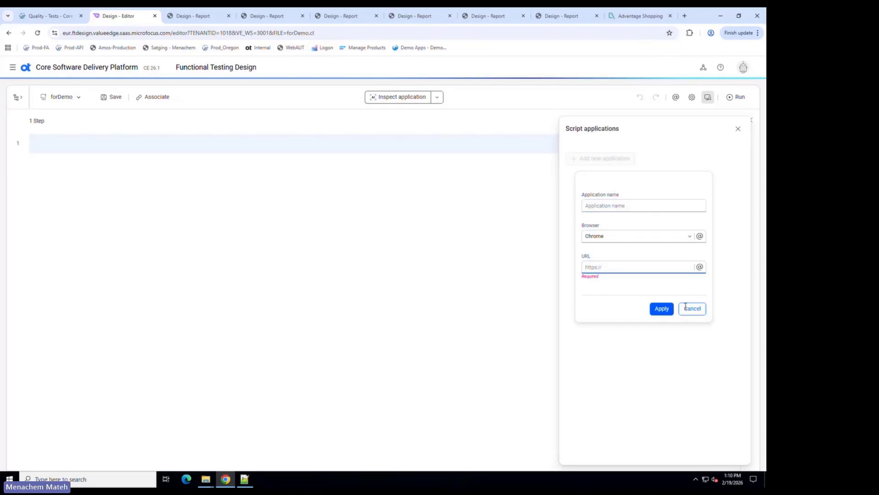
click(629, 210)
click(700, 237)
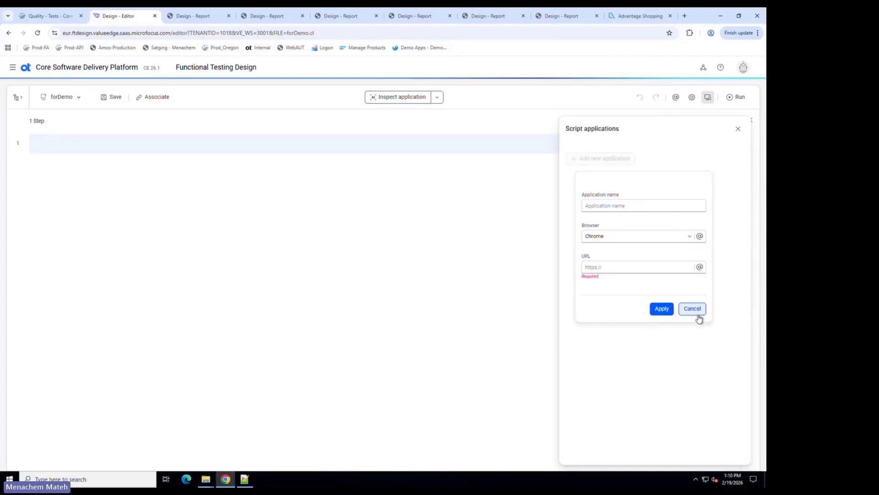
click(739, 129)
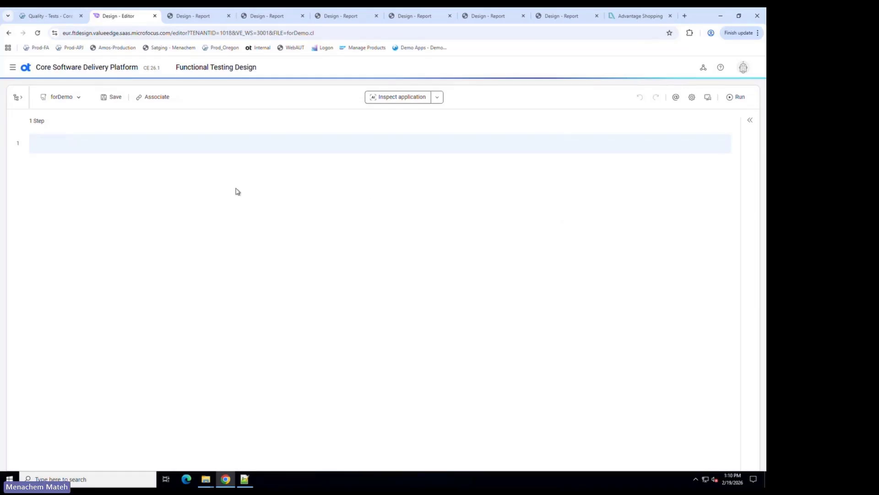
- Write the script's first step as "click the menu"
click(69, 142)
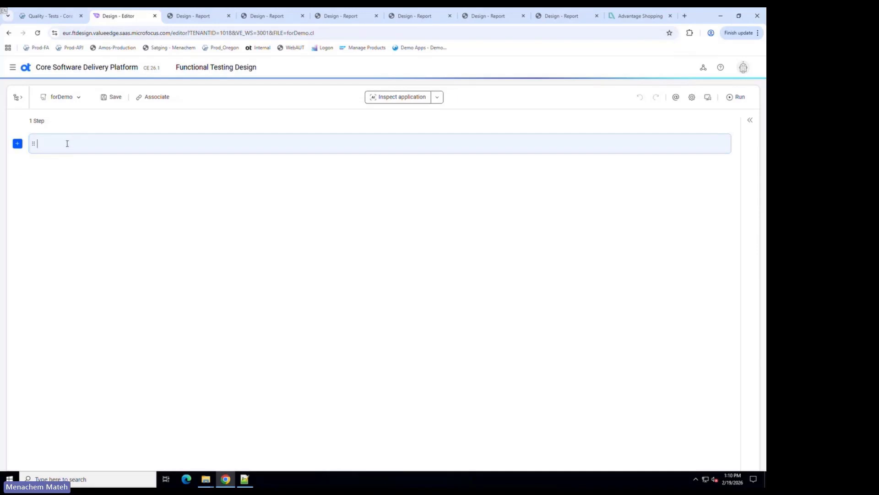
text(creaet)
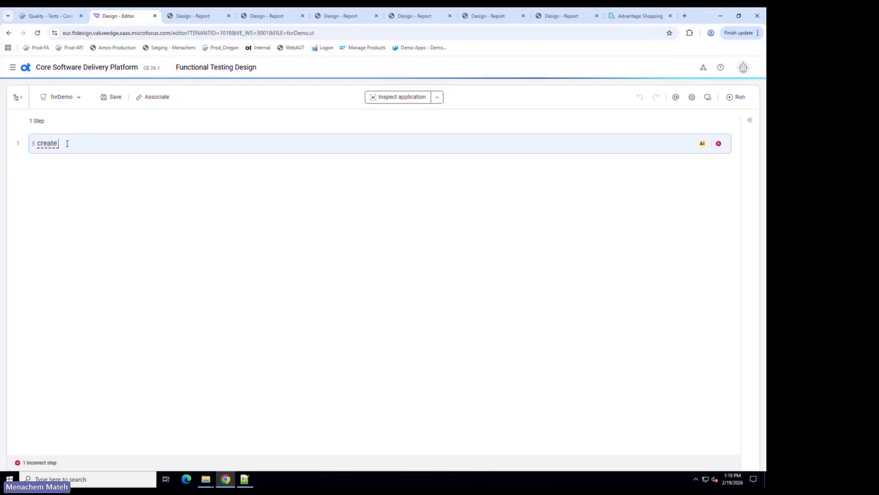
key(BackSpace)
key(BackSpace)
key(BackSpace)
key(BackSpace)
key(BackSpace)
key(BackSpace)
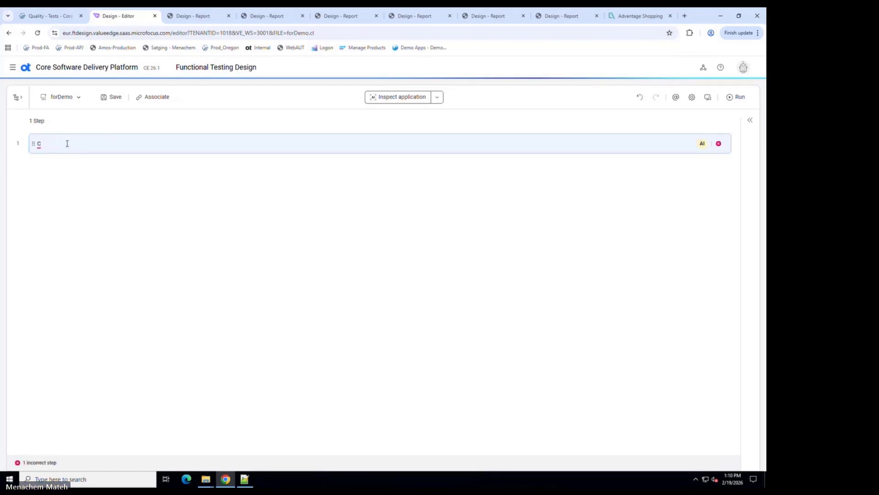
text(lick the menu)
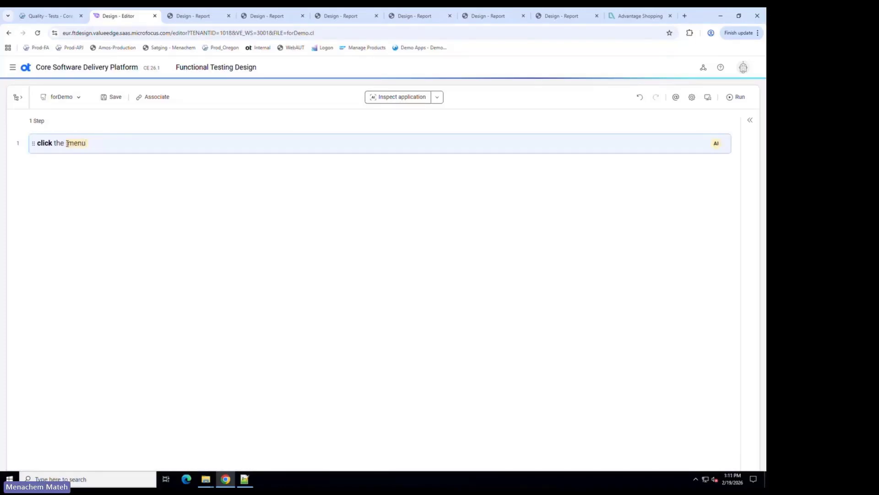
- Look through the available step types, add a Click step below the first one, and collapse and reopen its details
mouse_move(28, 172)
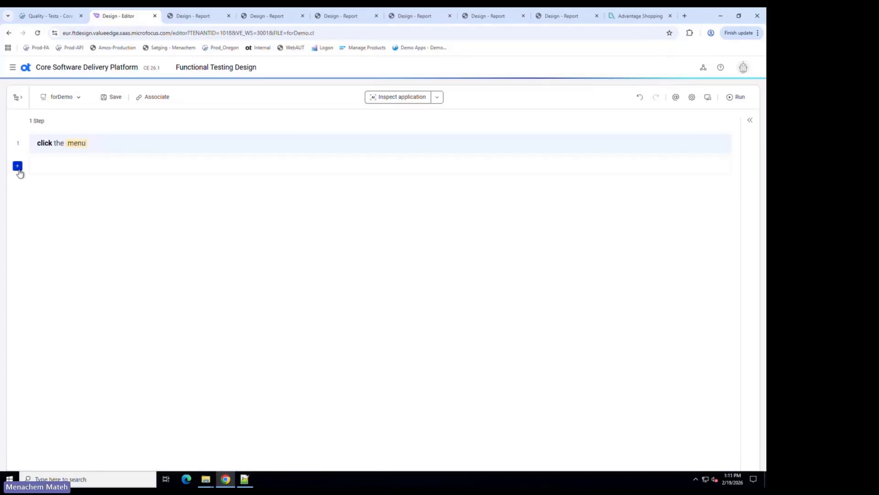
click(18, 168)
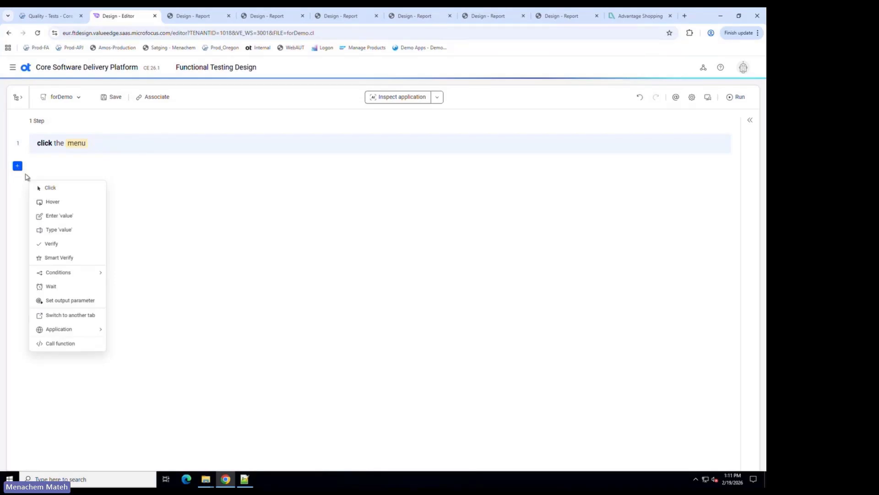
mouse_move(63, 276)
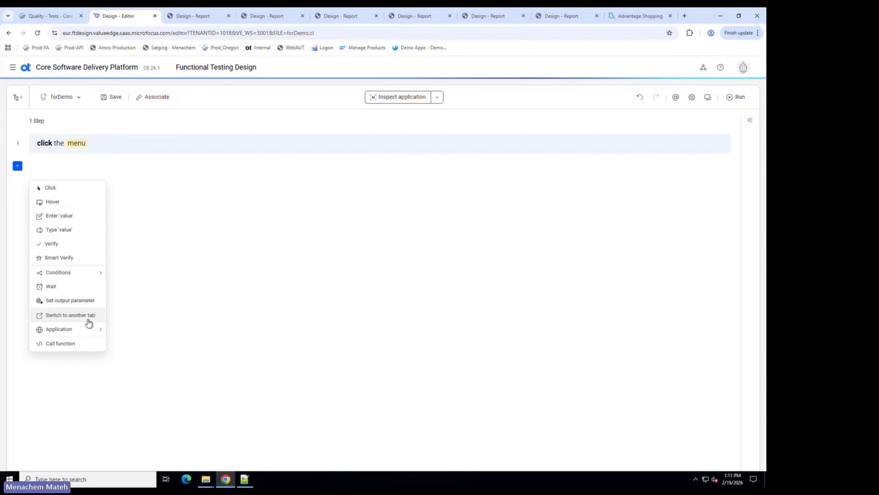
mouse_move(91, 334)
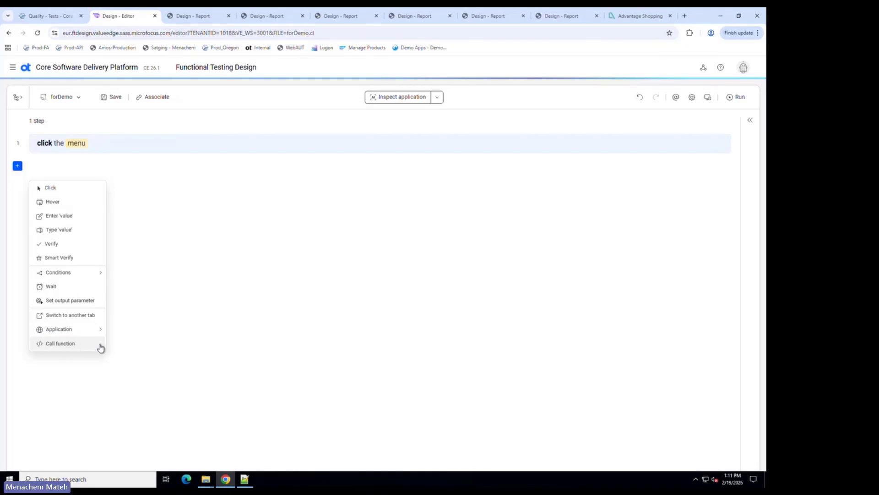
click(72, 189)
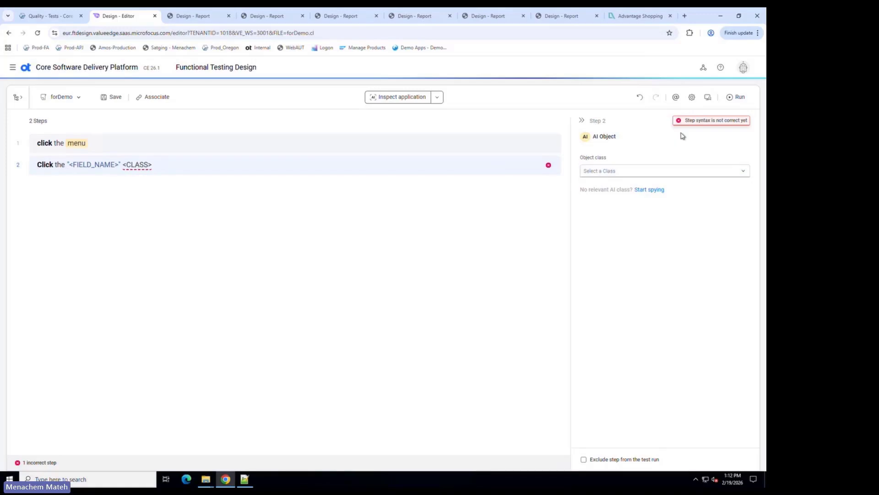
click(582, 120)
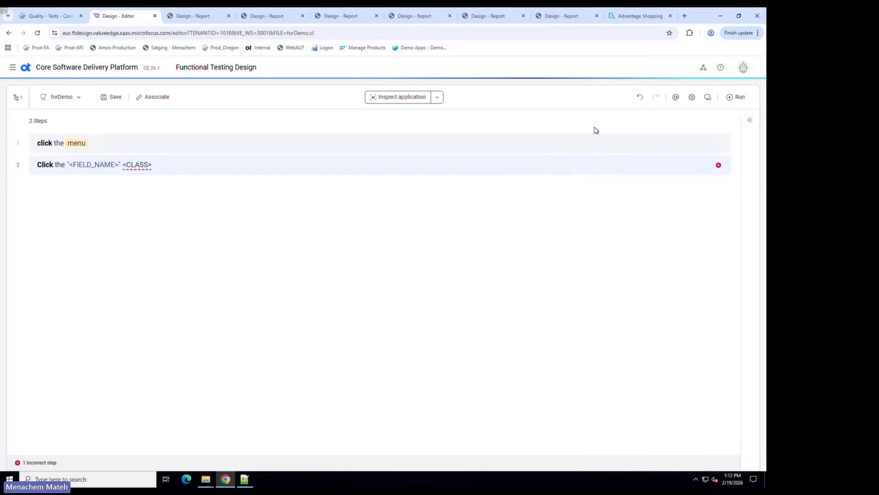
click(750, 120)
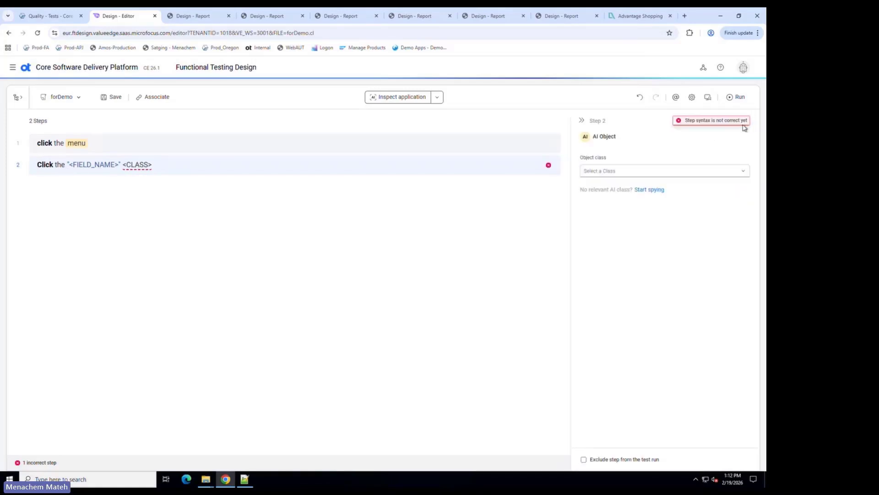
- Try Alarm as the second step's AI object class, and then change the class to Text
click(614, 171)
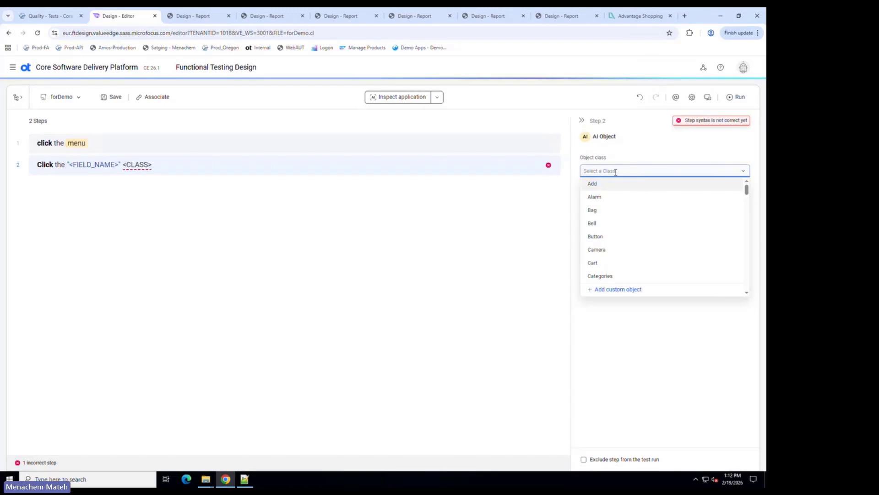
click(596, 200)
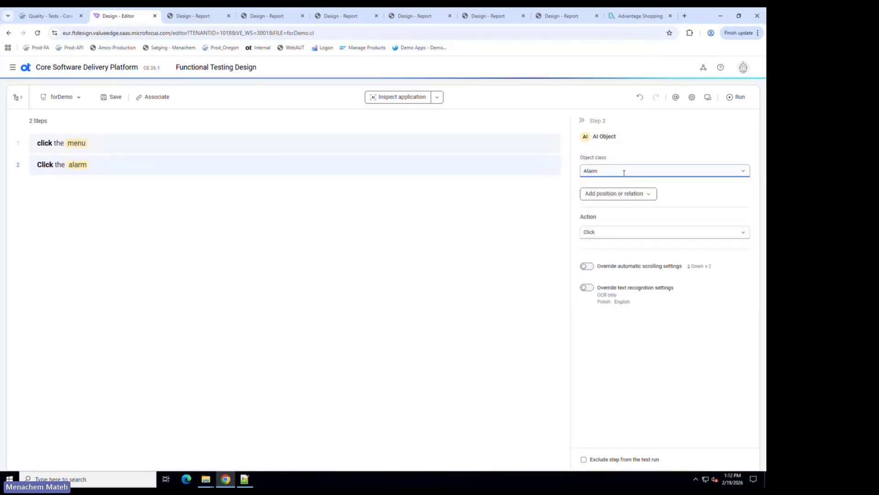
click(623, 172)
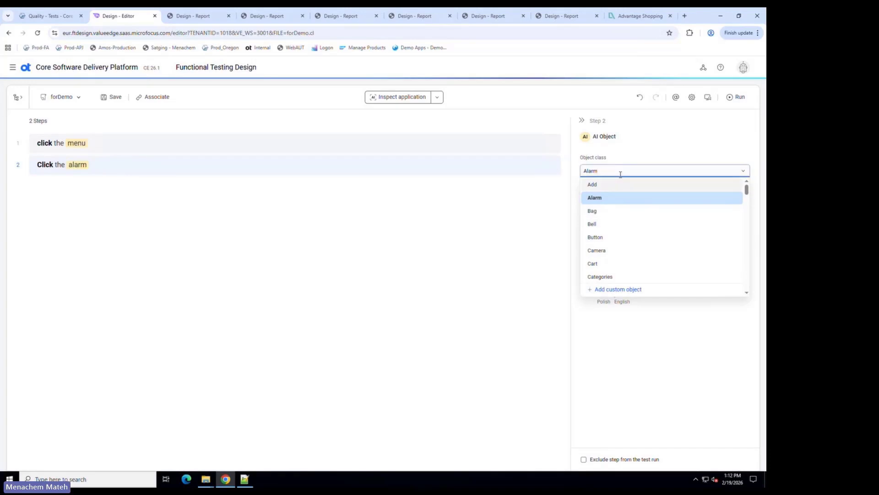
drag(619, 173, 582, 169)
text(Text)
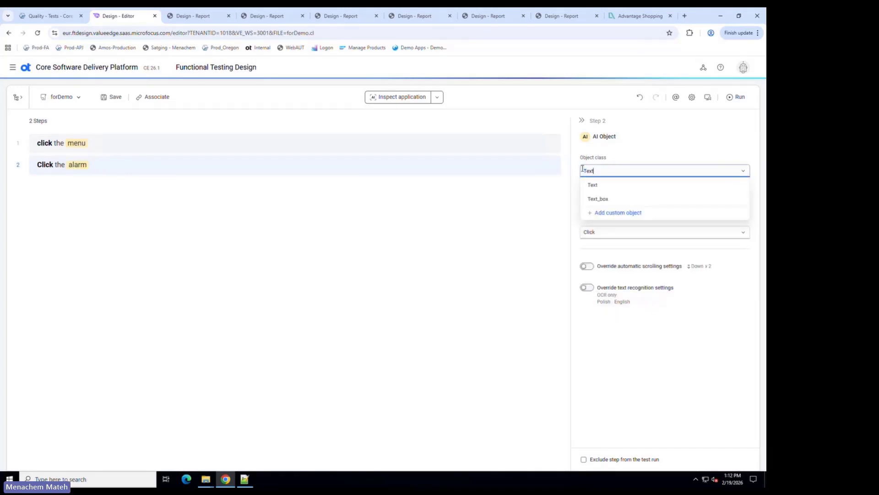
click(603, 187)
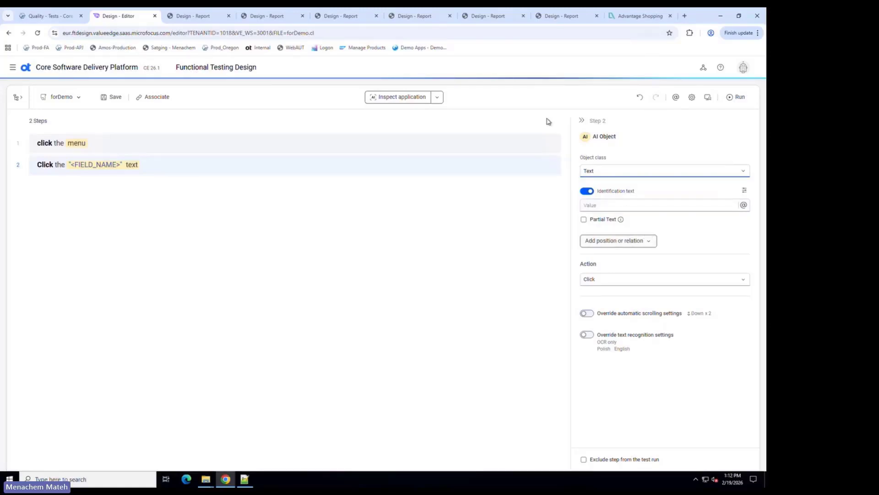
- Inspect the open Advantage Shopping browser tab as a live web application, showing texts along with visual elements
click(411, 97)
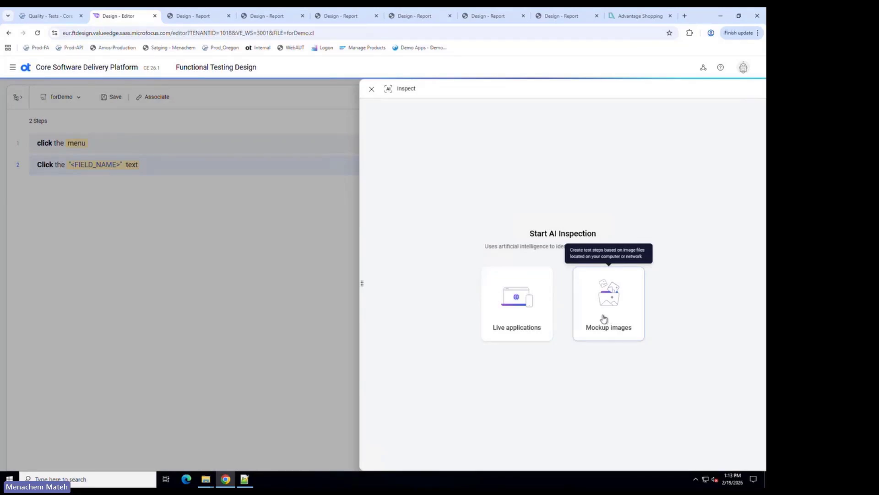
click(522, 296)
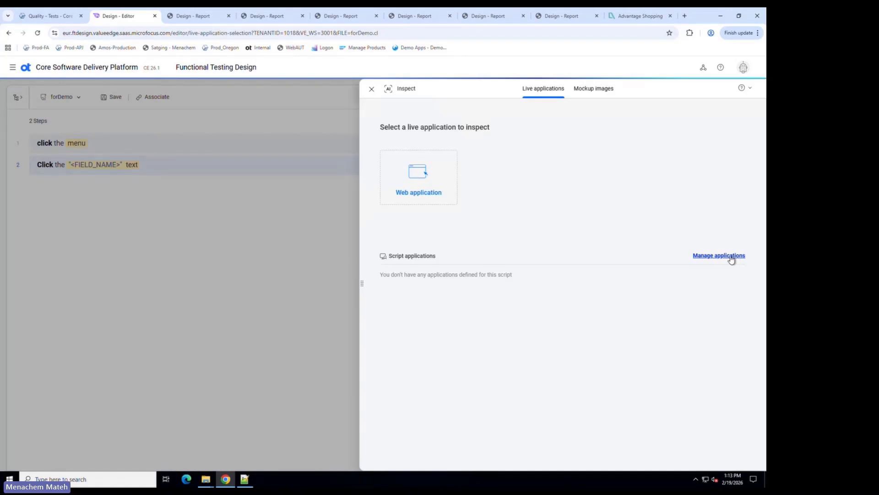
click(430, 183)
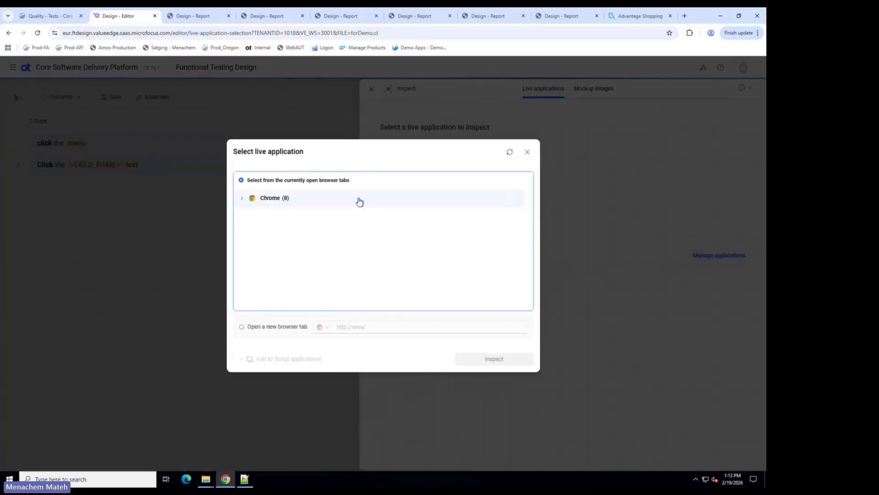
click(301, 203)
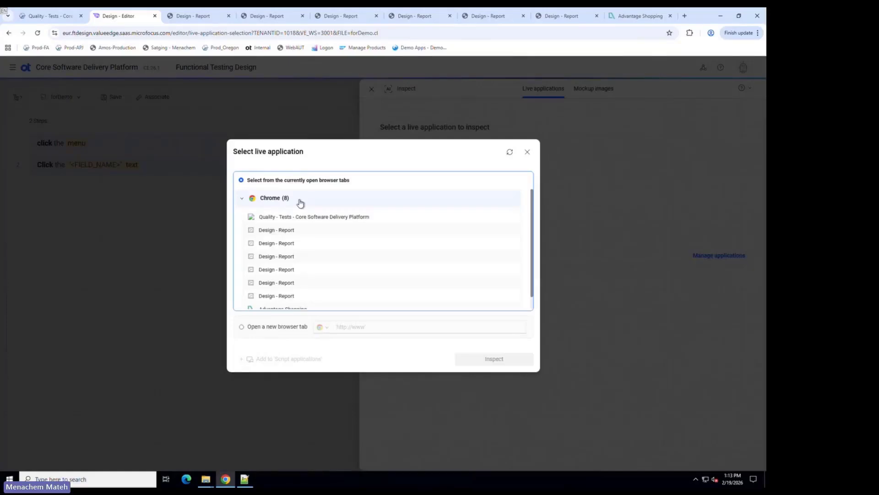
scroll(348, 268, down, 2)
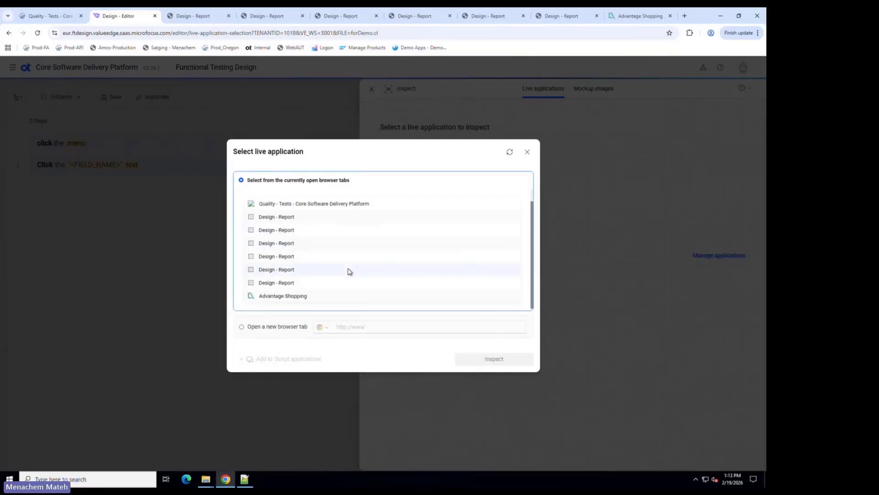
click(289, 333)
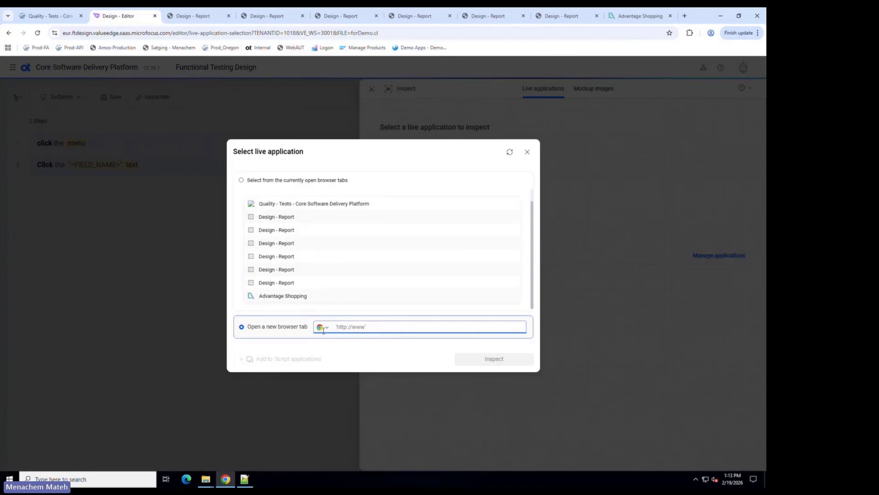
click(294, 299)
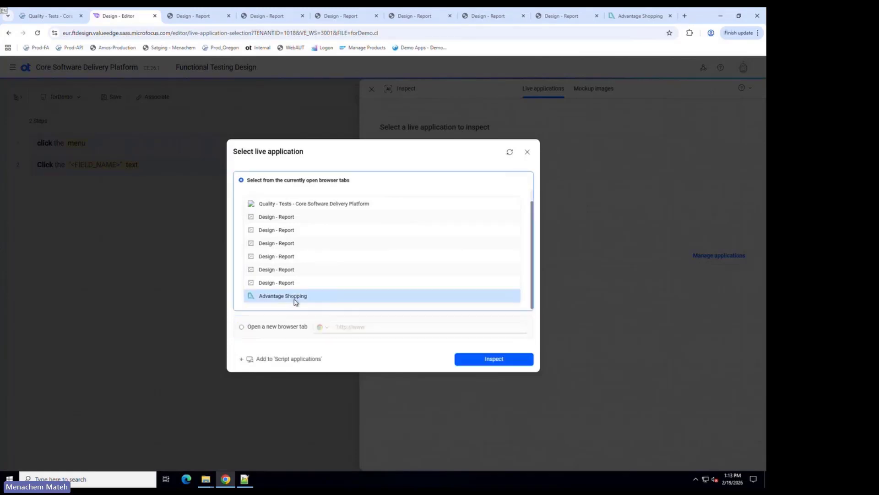
click(489, 358)
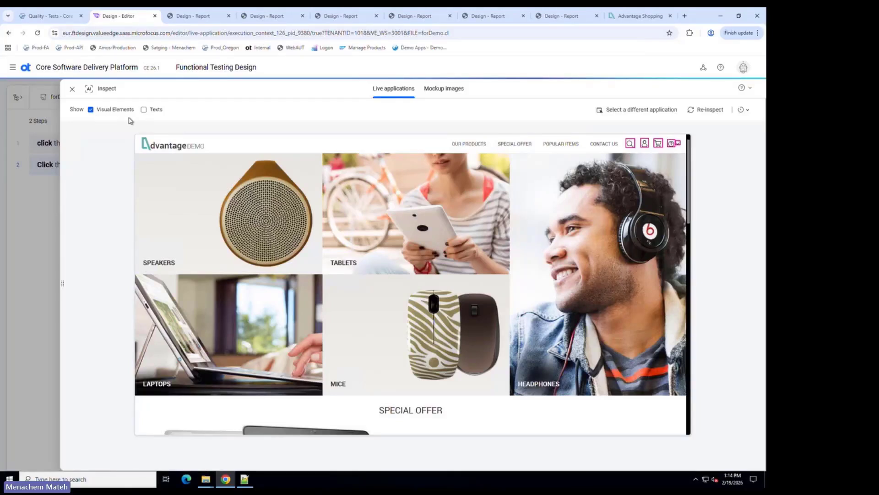
click(144, 109)
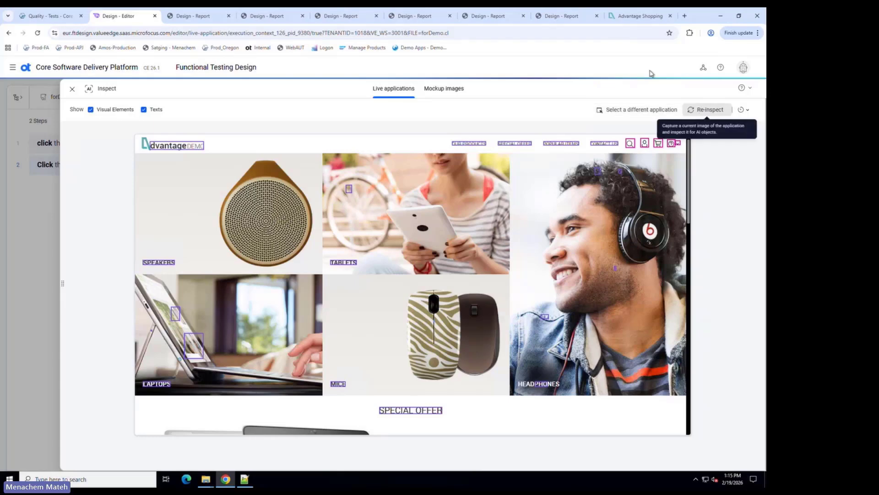
- Open the Tablets category in the Advantage Shopping tab and re-inspect it in the design editor, viewing the delayed re-inspect options
click(640, 16)
click(434, 193)
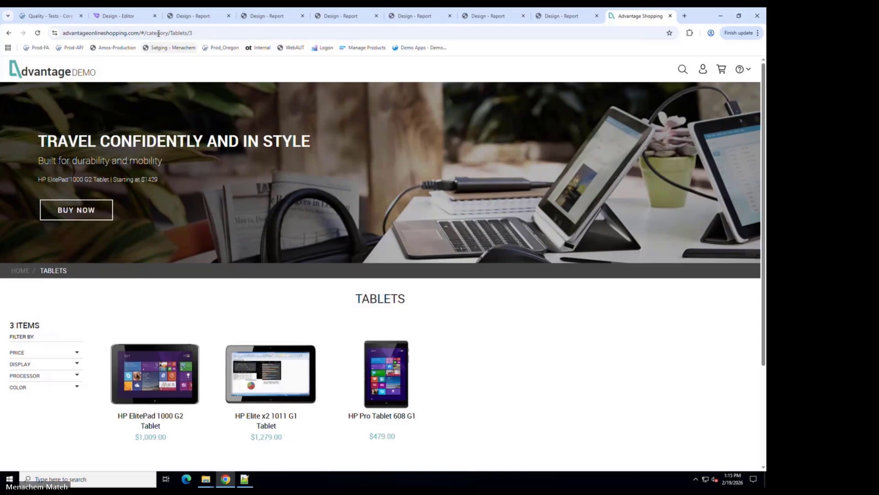
click(118, 16)
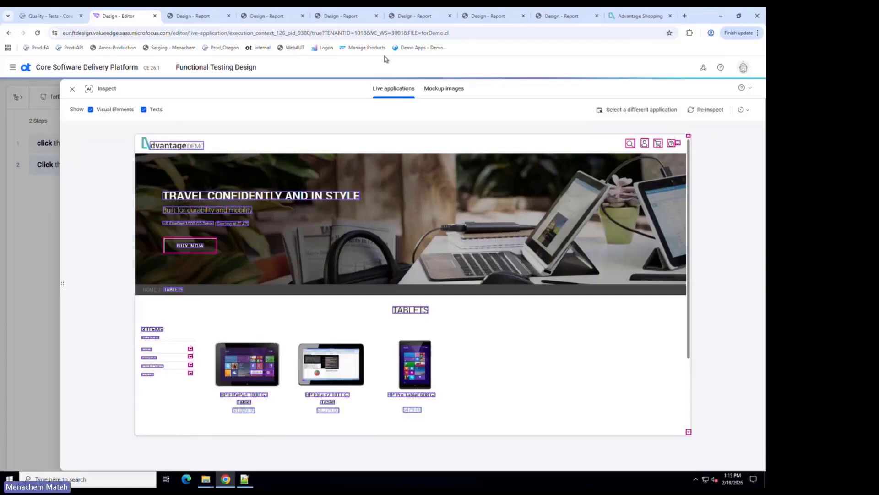
click(748, 111)
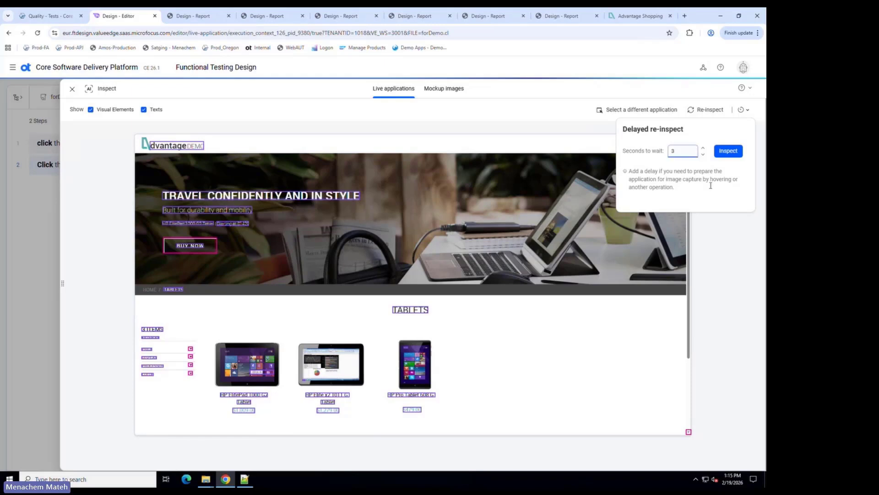
click(732, 265)
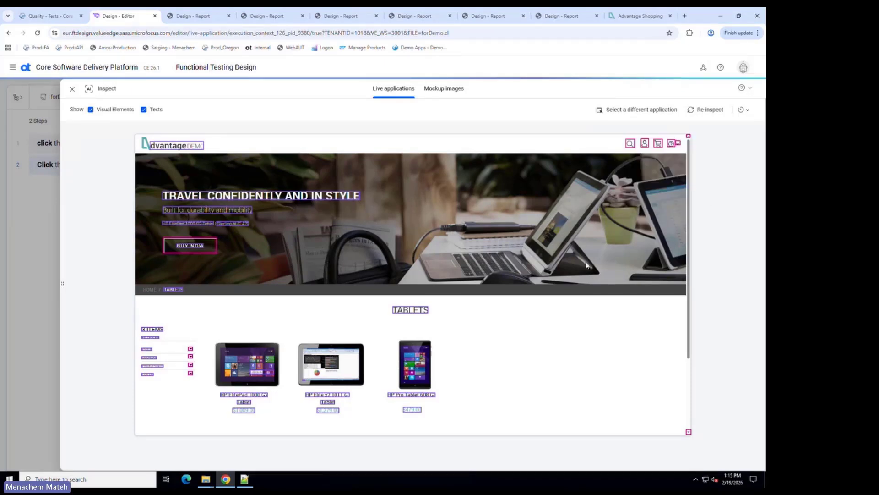
- View the actions available for the "dvantageDEMO" text in the inspected page, keeping the Click action
click(170, 147)
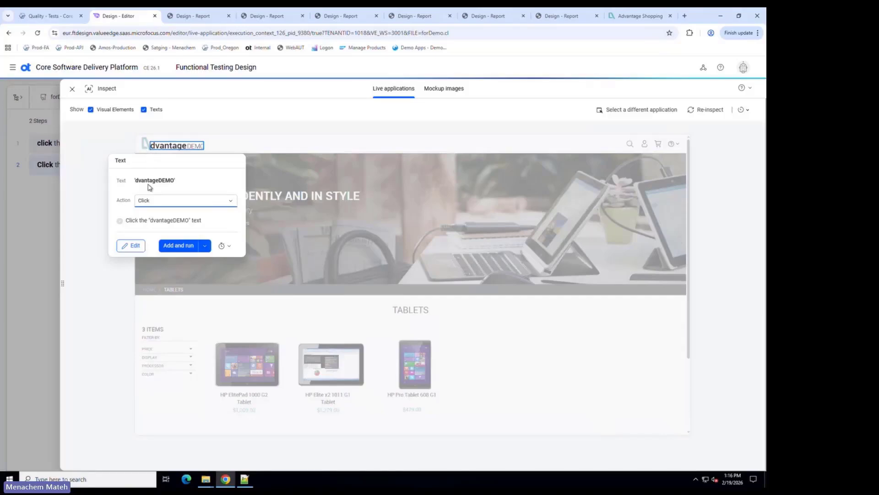
click(159, 204)
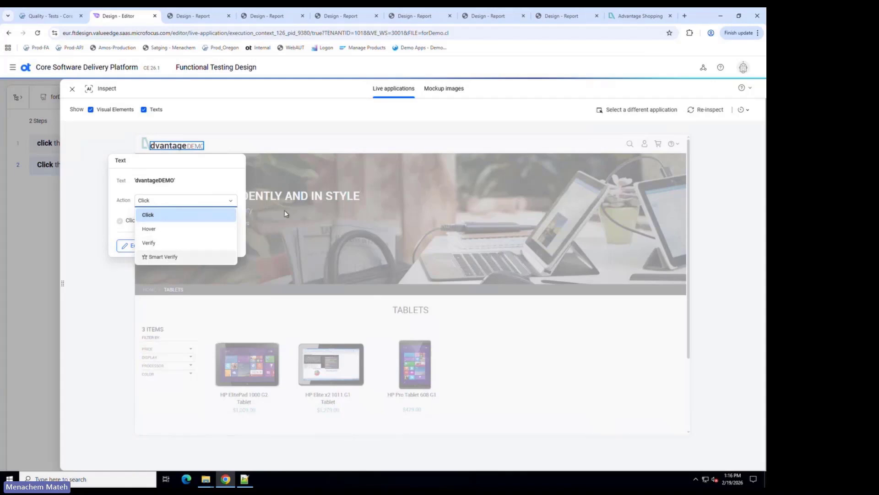
click(262, 226)
click(103, 135)
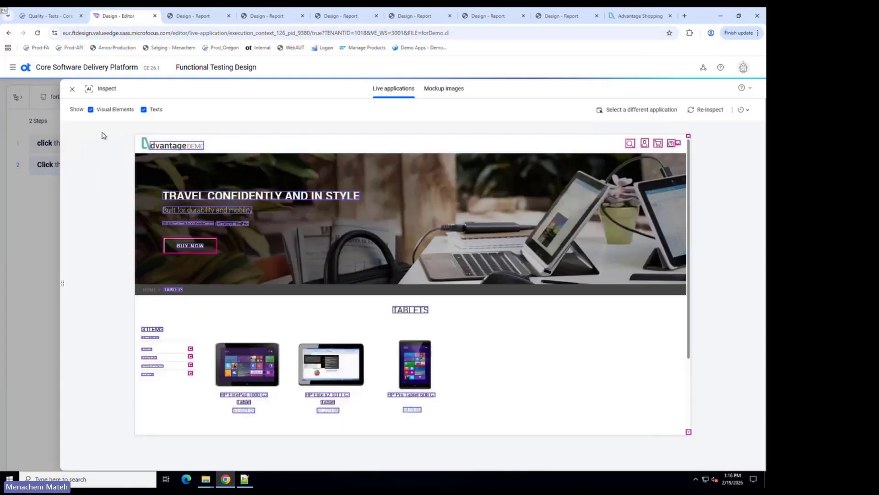
- View the search icon's step settings and the options for adding a Click step on the "dvantageDEMO" text
click(631, 144)
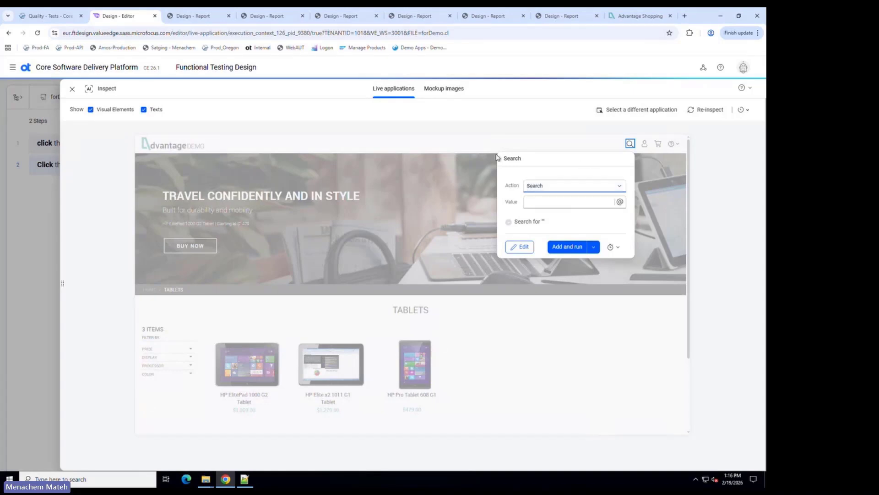
click(176, 145)
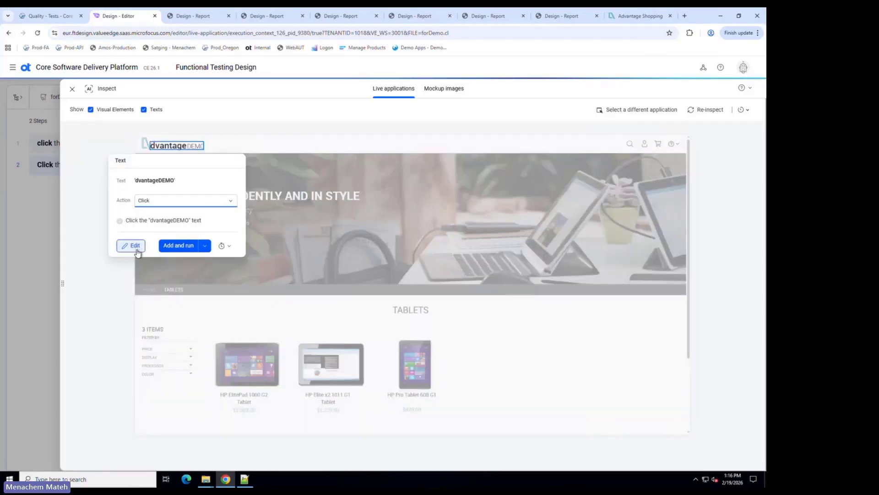
click(205, 247)
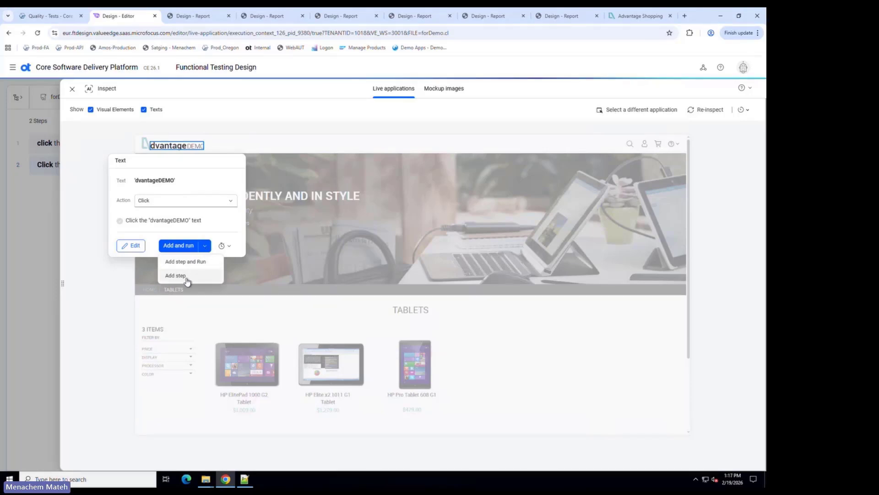
click(99, 283)
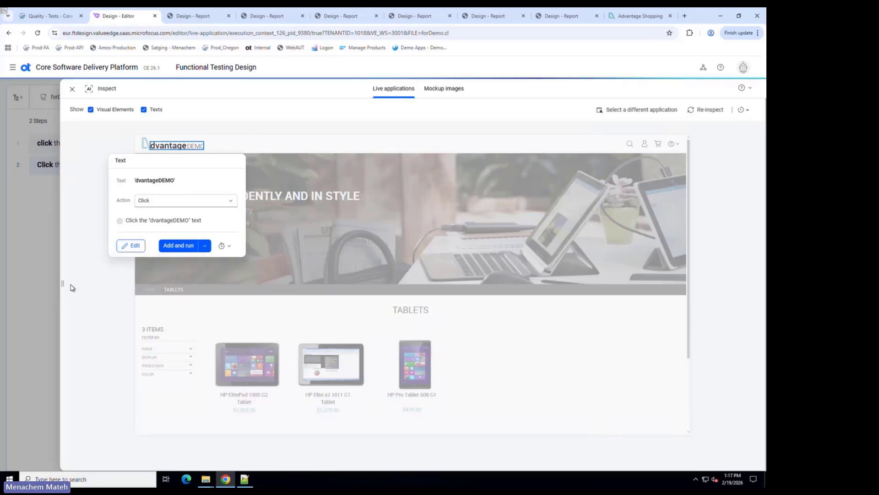
- Narrow the inspection pane to reveal the script, and add a Click step for the "dvantageDEMO" text without running it
drag(63, 285, 224, 305)
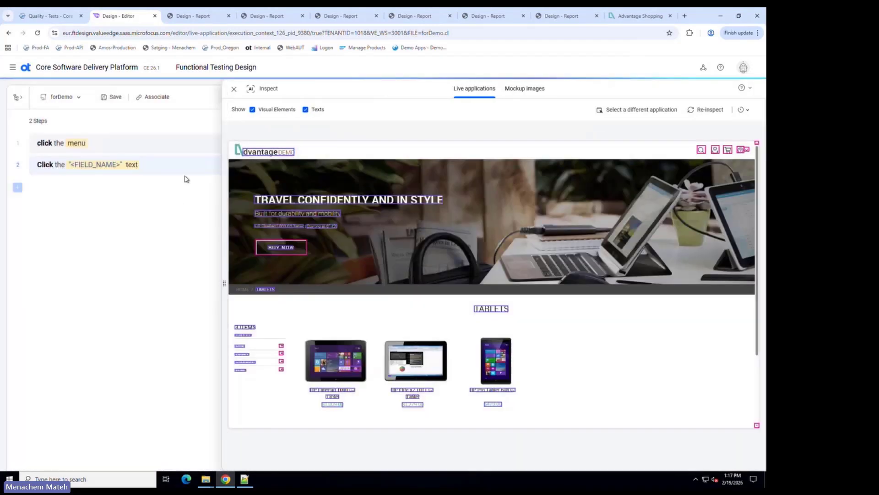
click(272, 156)
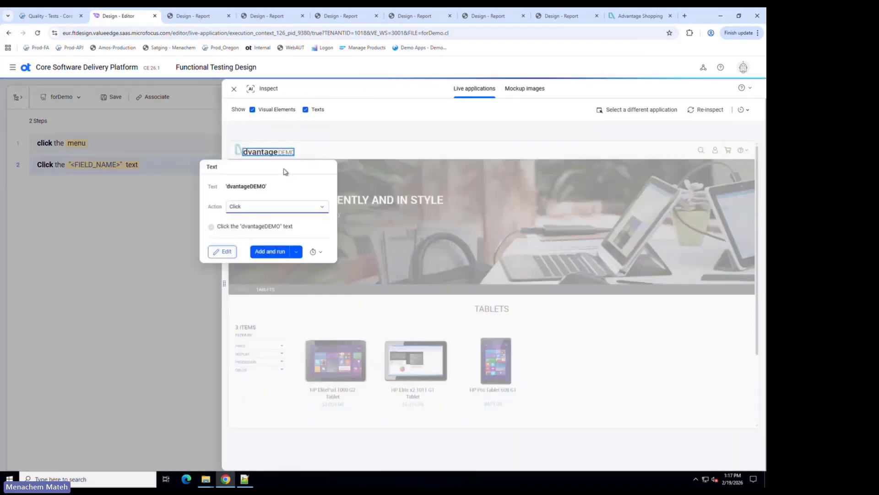
click(296, 252)
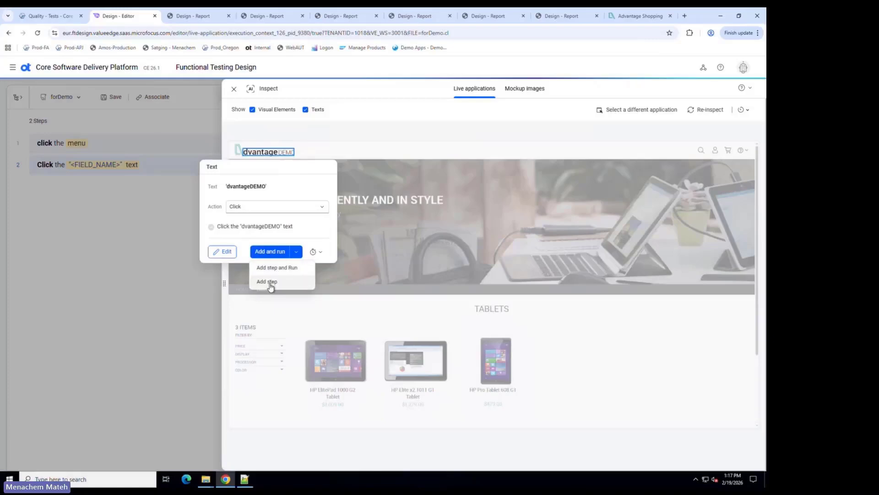
click(270, 283)
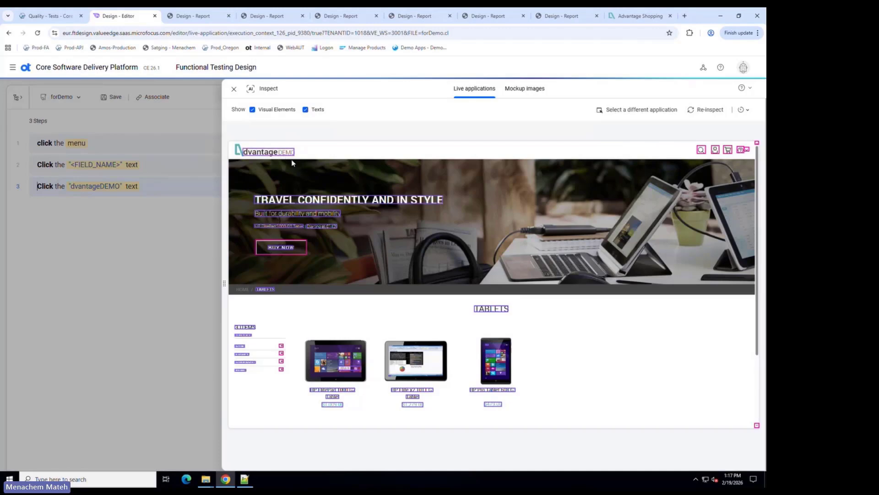
- Check the page in the Advantage Shopping tab, and in the design editor add and run a Click step on the "dvantageDEMO" text
click(628, 17)
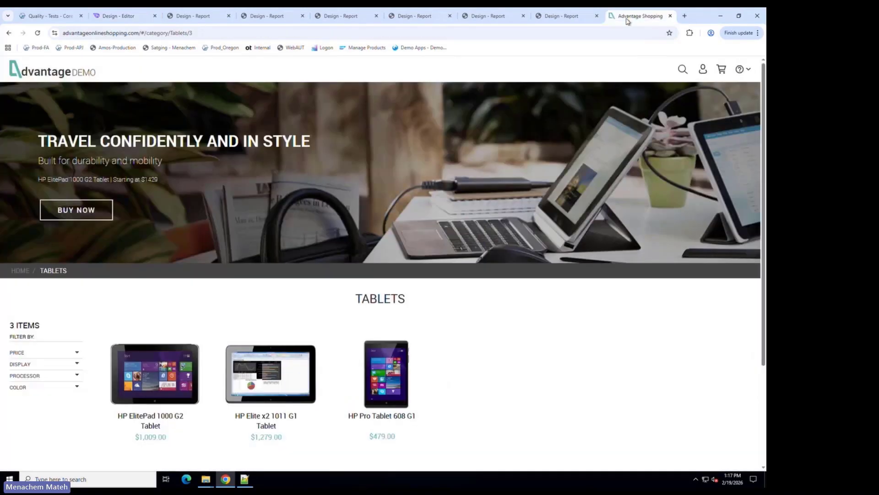
click(117, 16)
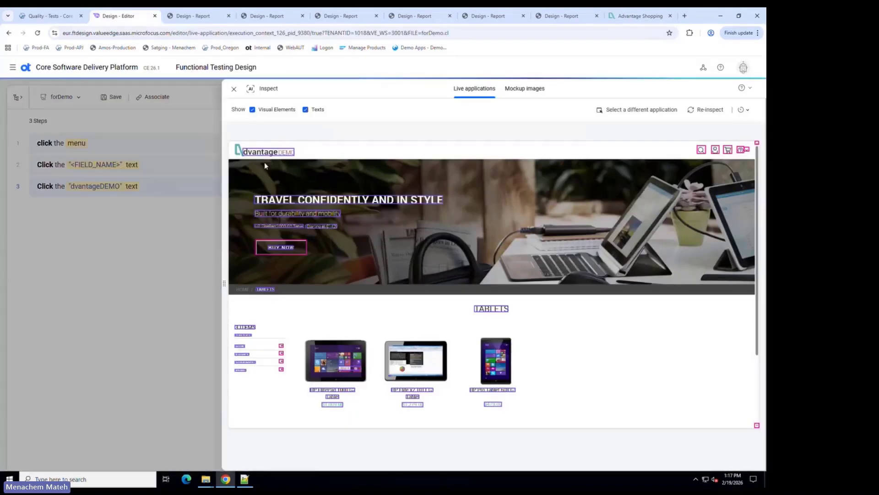
click(276, 152)
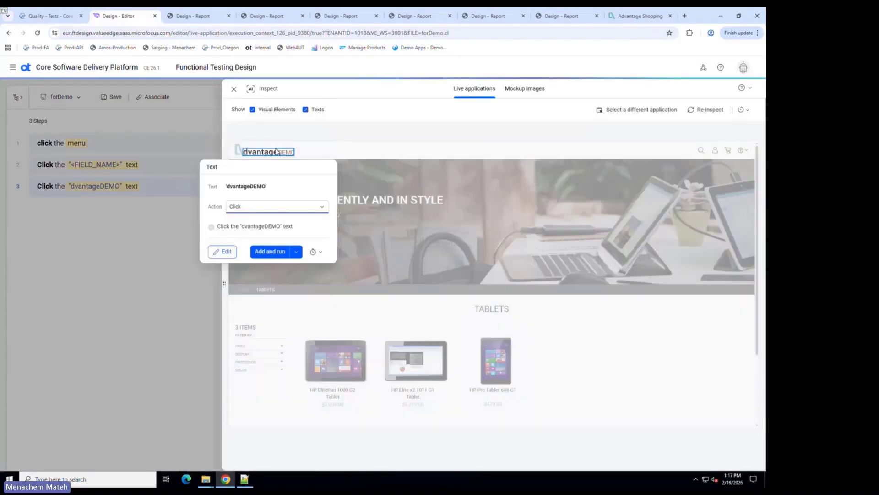
click(277, 252)
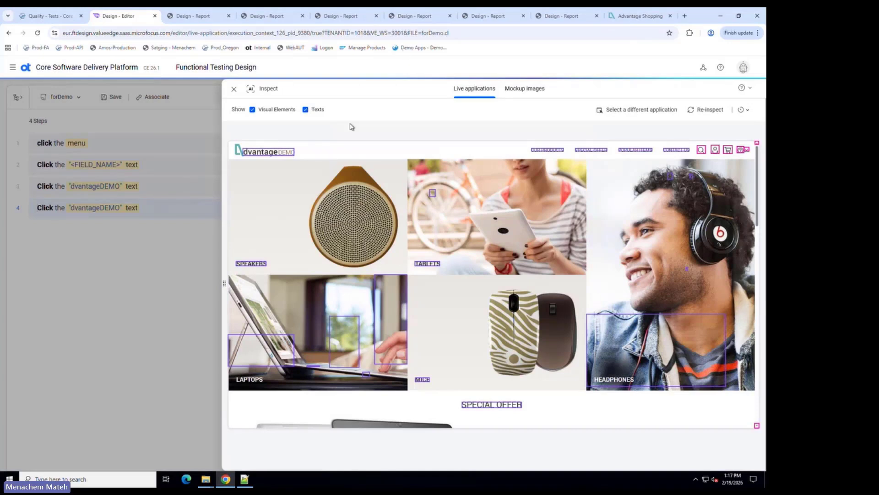
- Try a Contains rule for the "dvantageDEMO" identification text in the step's detailed settings, and view the position and relation options
click(284, 153)
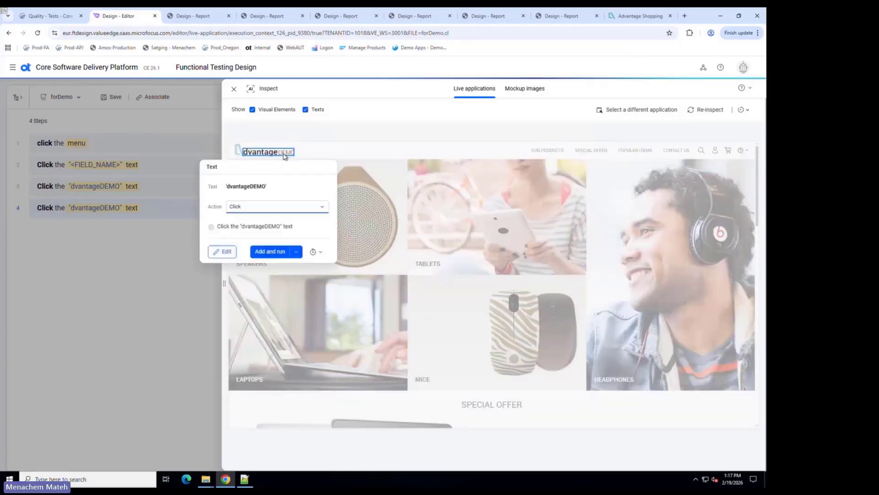
click(225, 251)
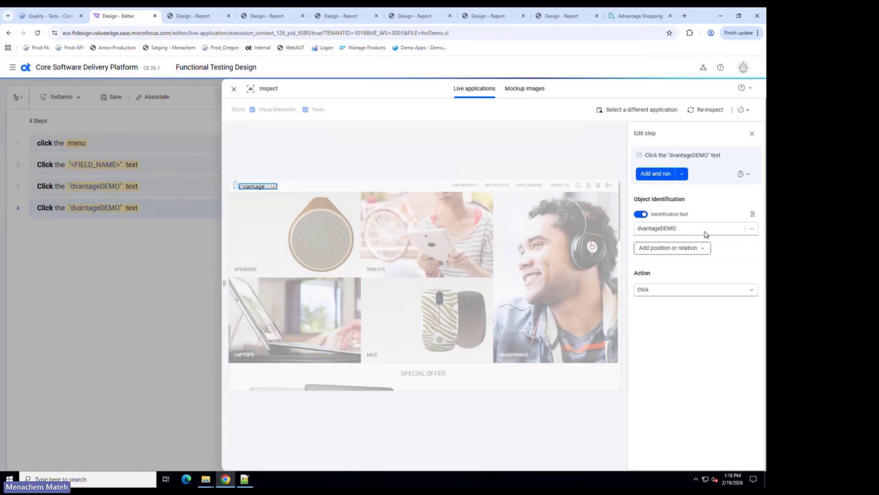
click(753, 214)
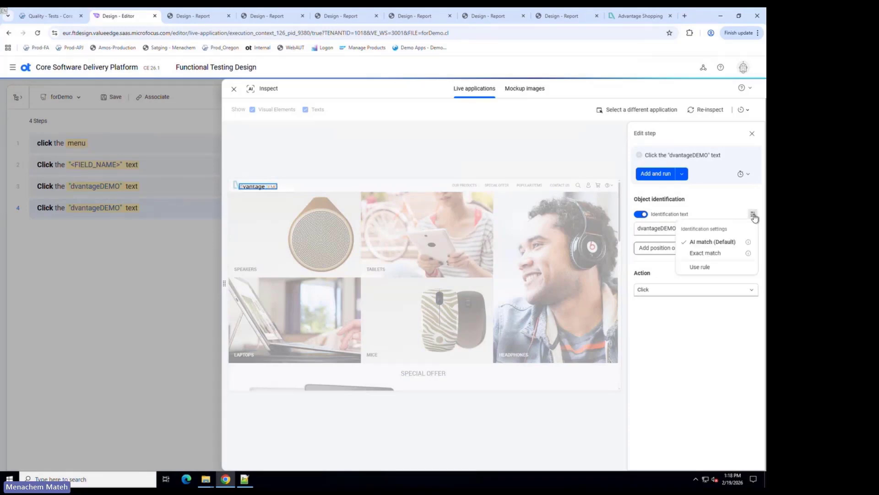
click(702, 267)
click(708, 252)
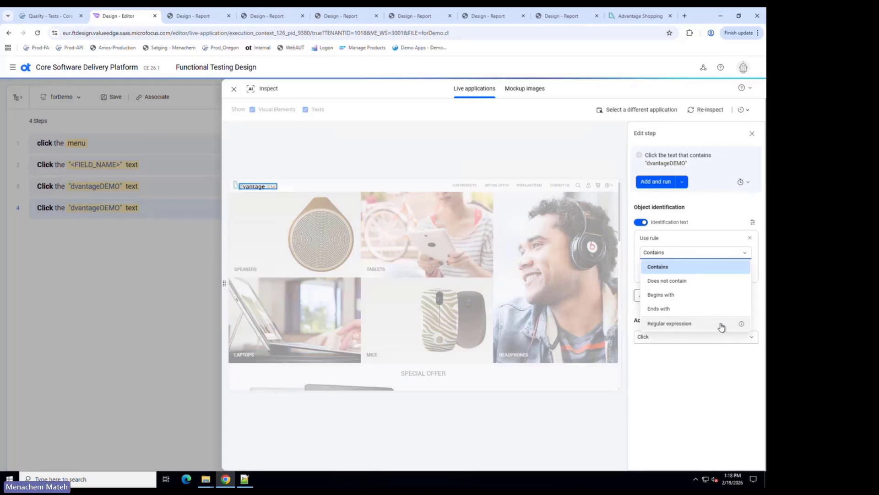
click(694, 250)
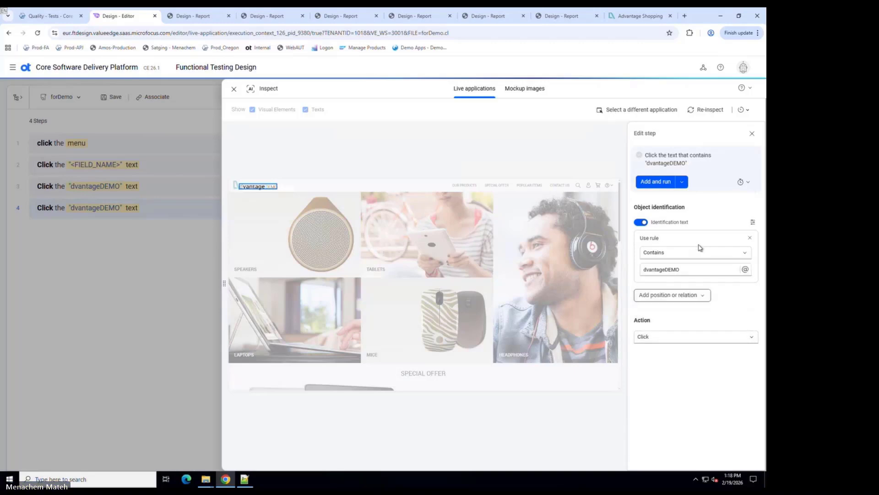
click(704, 298)
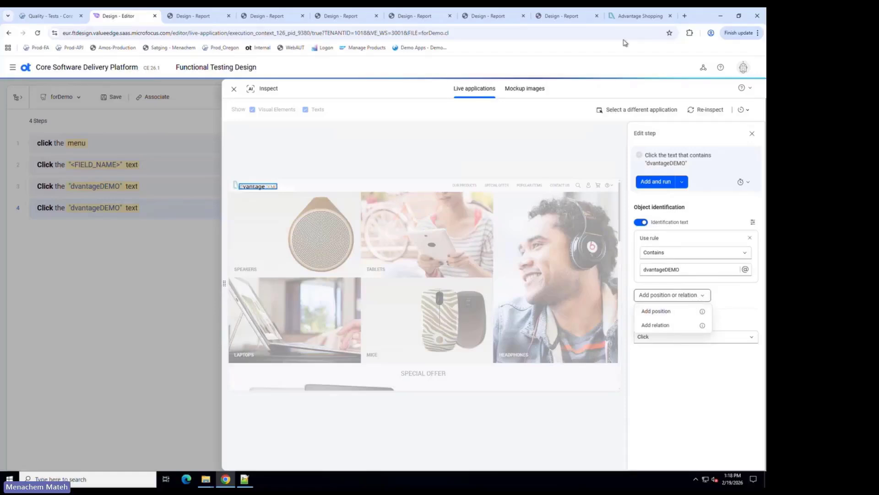
- Open the Tablets category in the Advantage Shopping tab and add the HP Pro Tablet 608 G1 to the cart
click(631, 17)
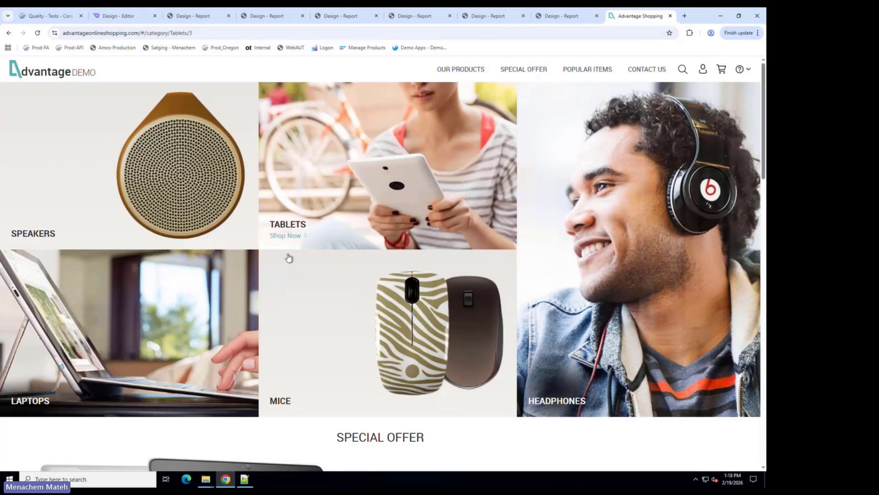
click(310, 259)
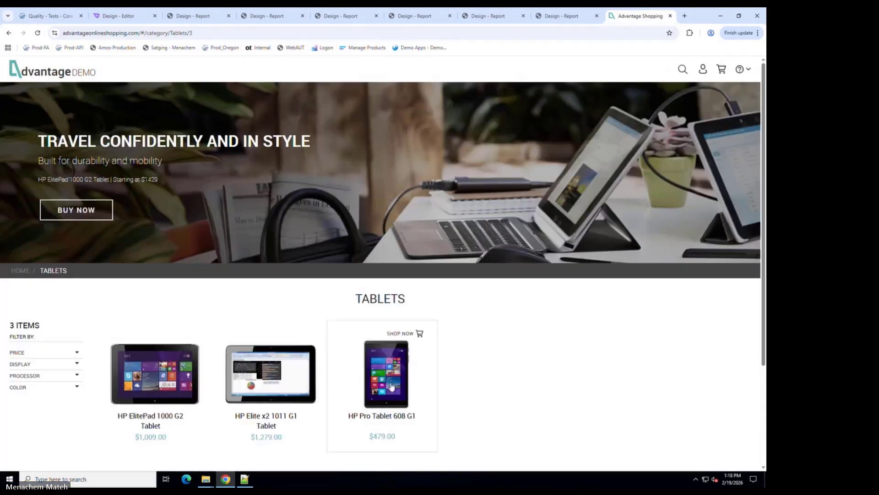
click(389, 388)
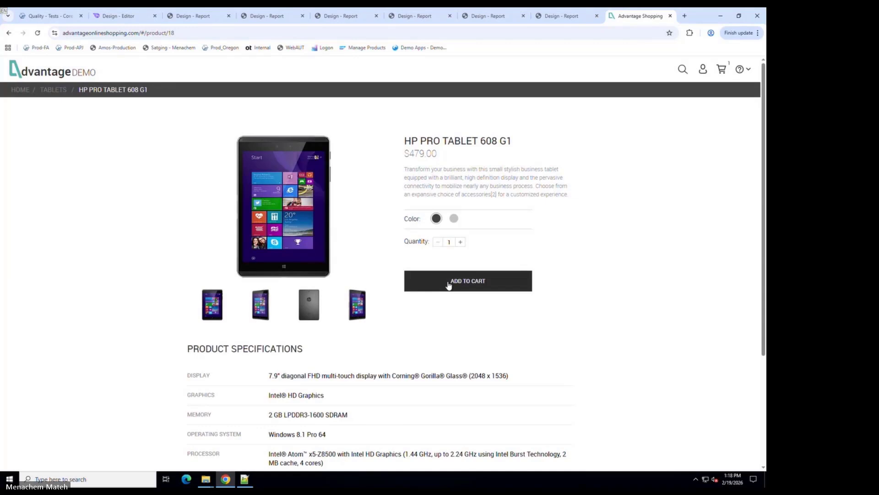
click(449, 285)
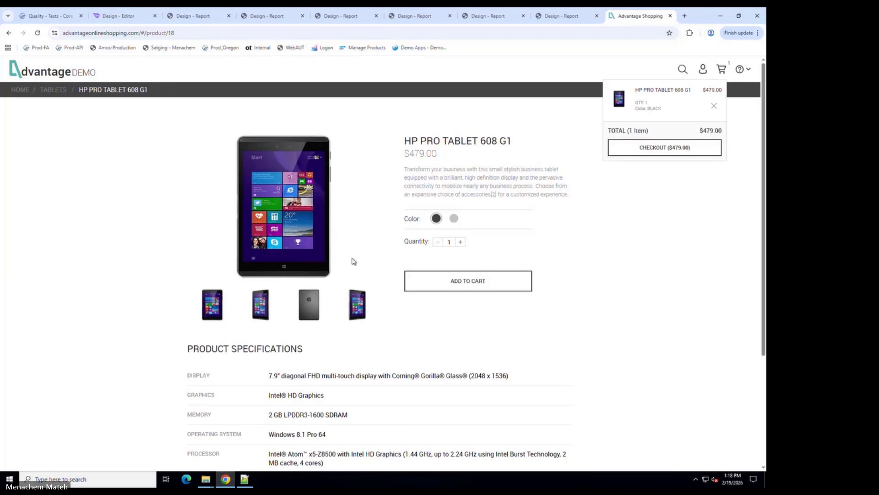
- Return to the Tablets category, add the HP ElitePad 1000 G2 Tablet to the cart, and open the shopping cart
click(53, 90)
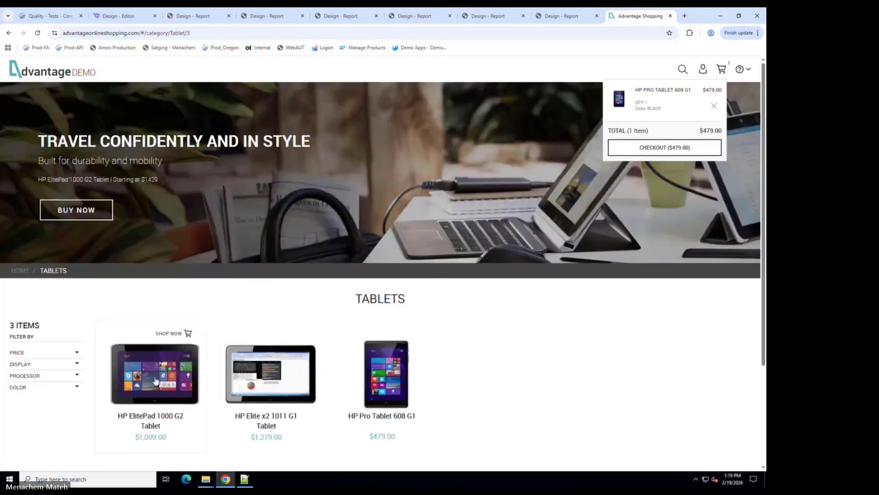
click(156, 380)
click(463, 290)
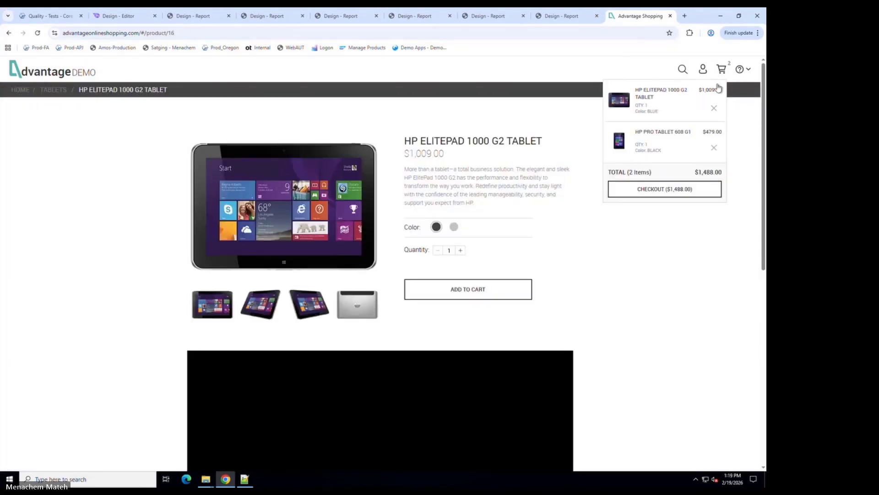
click(722, 68)
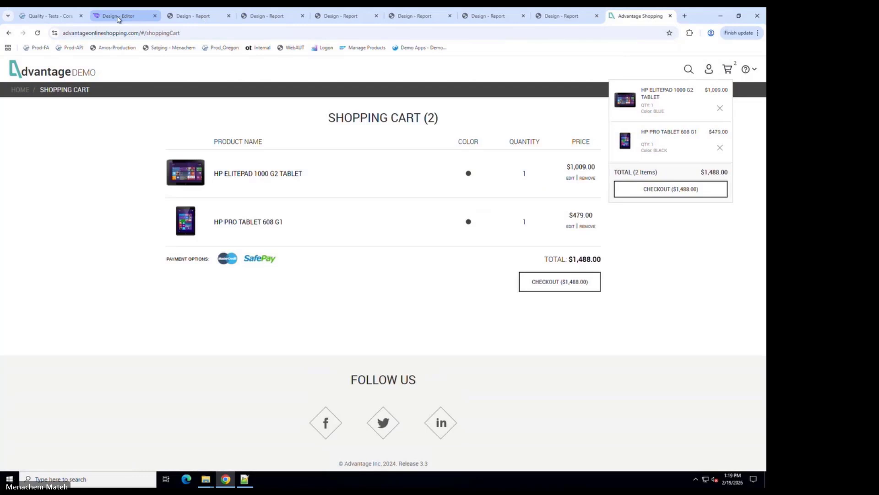
- Return to the design editor, discard the open step edit, and re-inspect the application on its shopping cart page
click(118, 17)
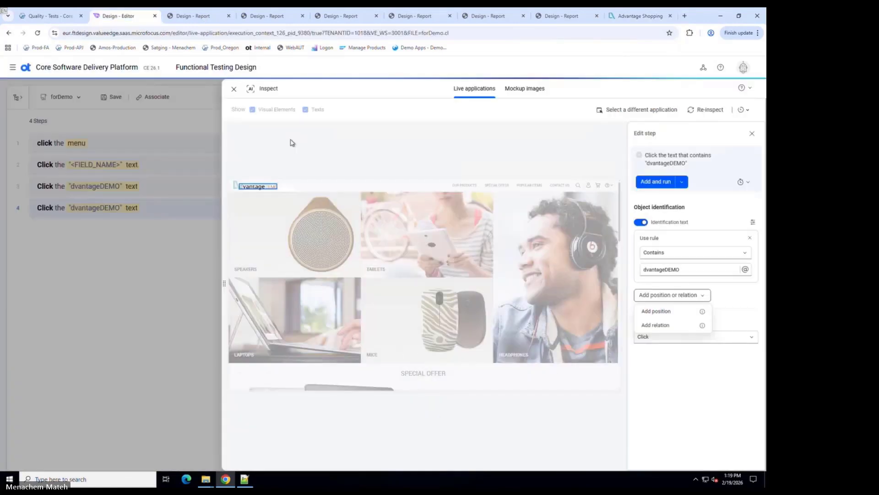
click(750, 134)
click(718, 113)
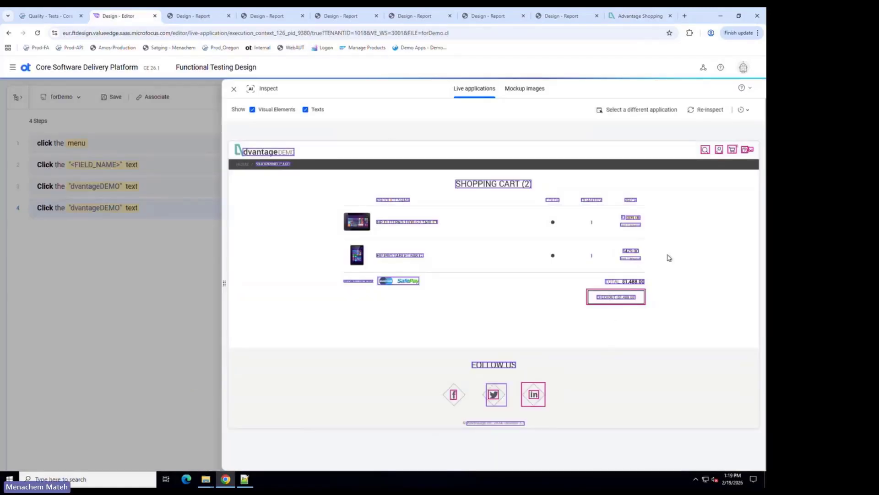
- Open the detailed settings of a Click step for the first product's "EDIT | REMOVE" text and remove its position identifier
click(633, 228)
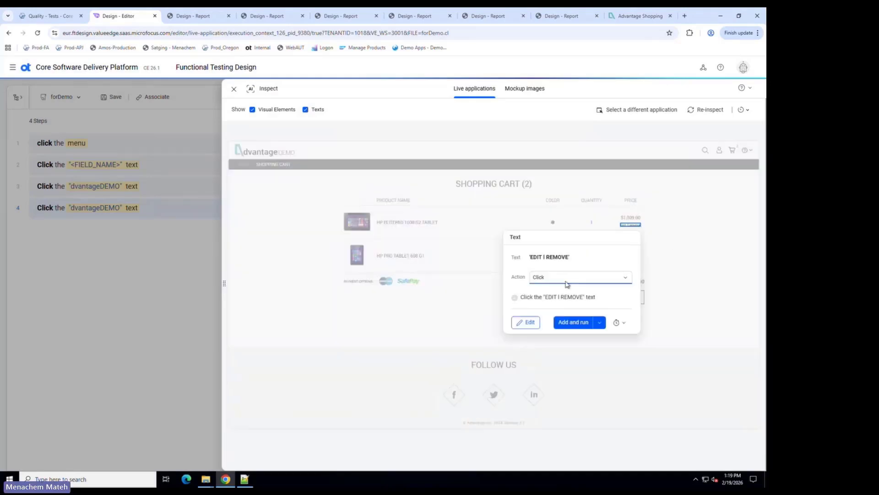
click(687, 269)
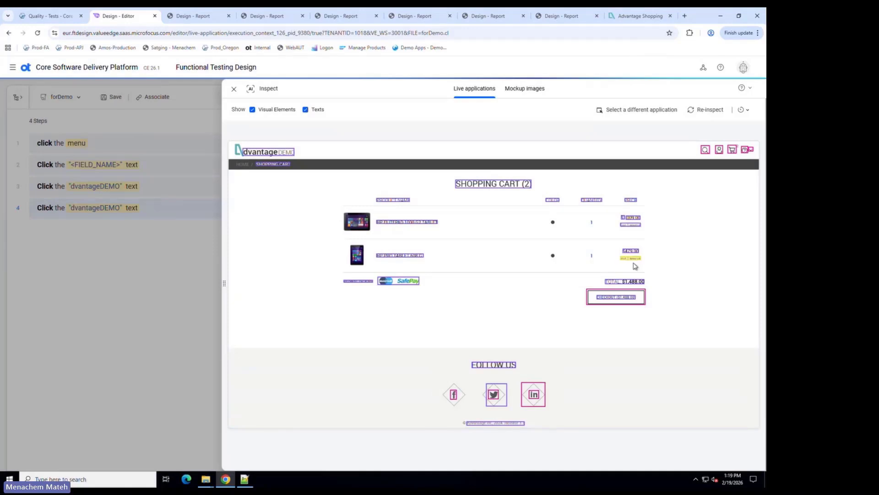
click(631, 224)
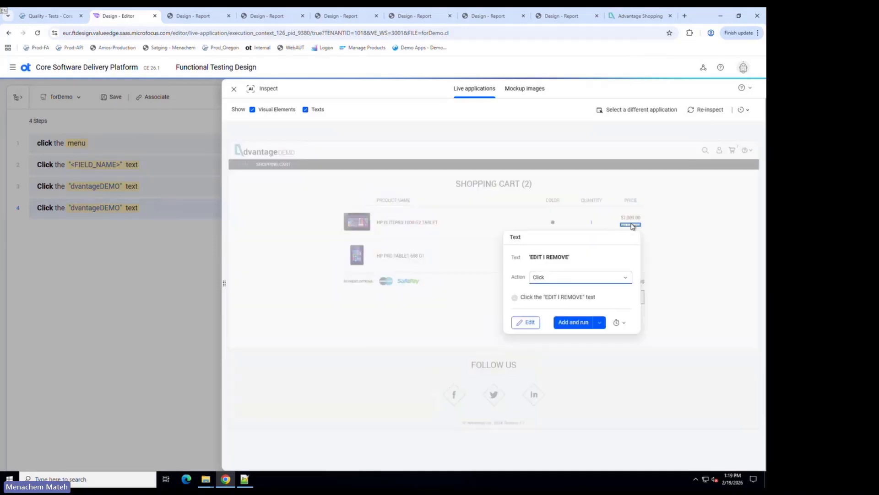
click(531, 323)
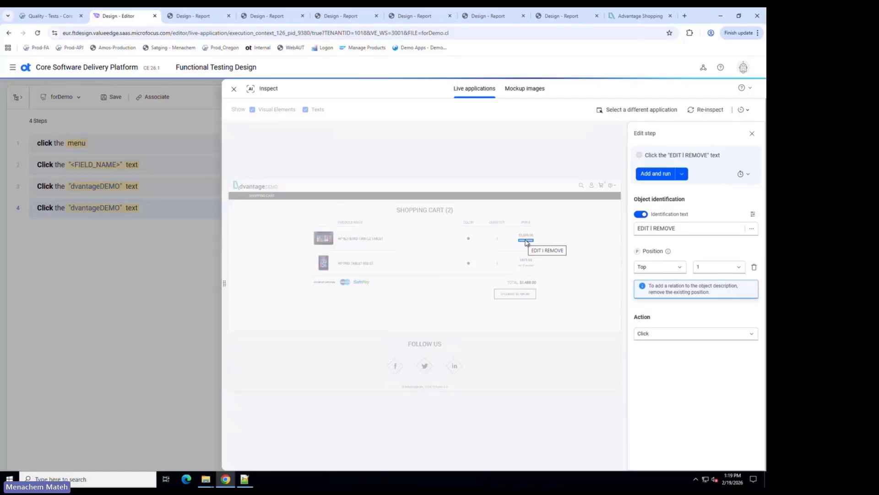
click(754, 267)
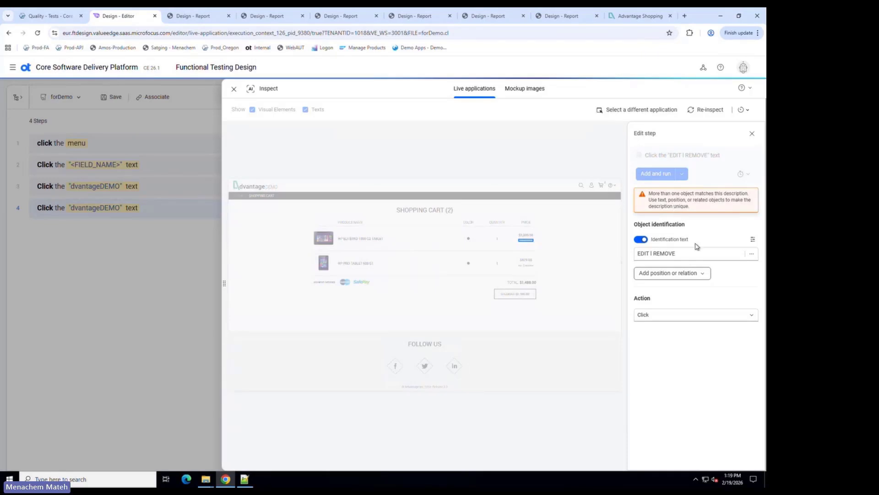
- Relate the "EDIT | REMOVE" object to the "HP ELITEPAD 1000 G2 TABLET" text, add the Click step, and review it in the forDemo script
click(686, 275)
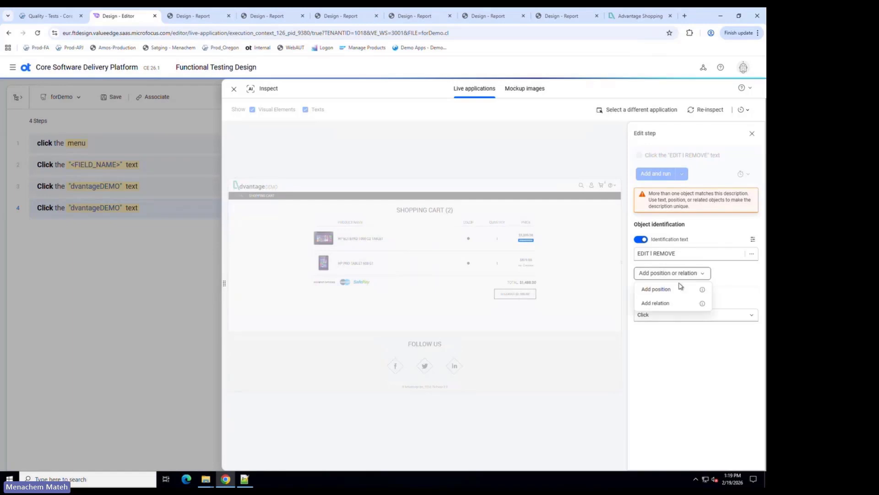
click(656, 303)
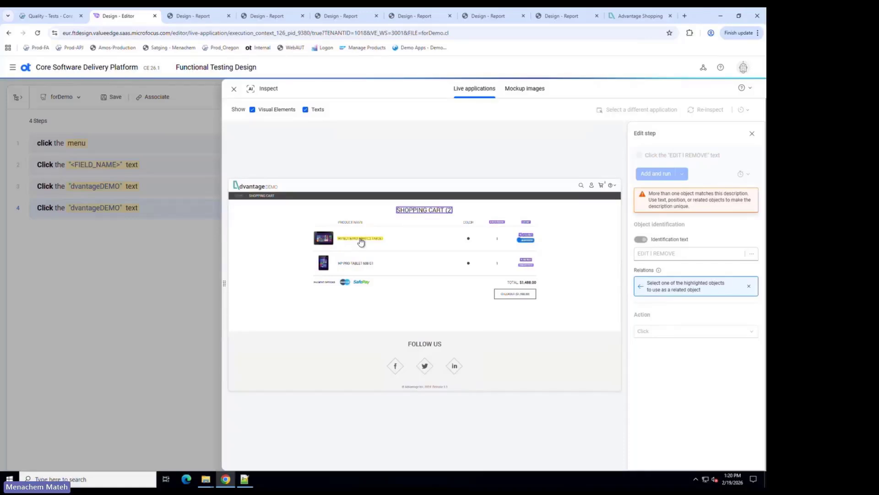
click(361, 239)
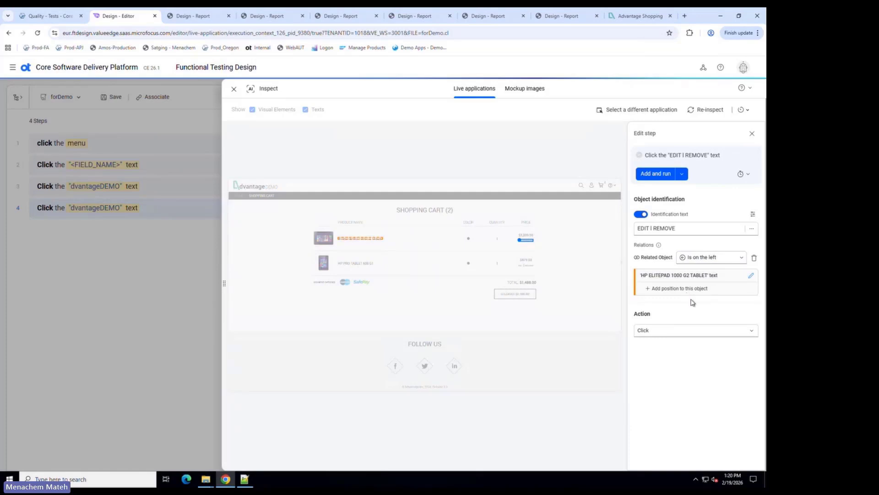
click(751, 278)
click(747, 307)
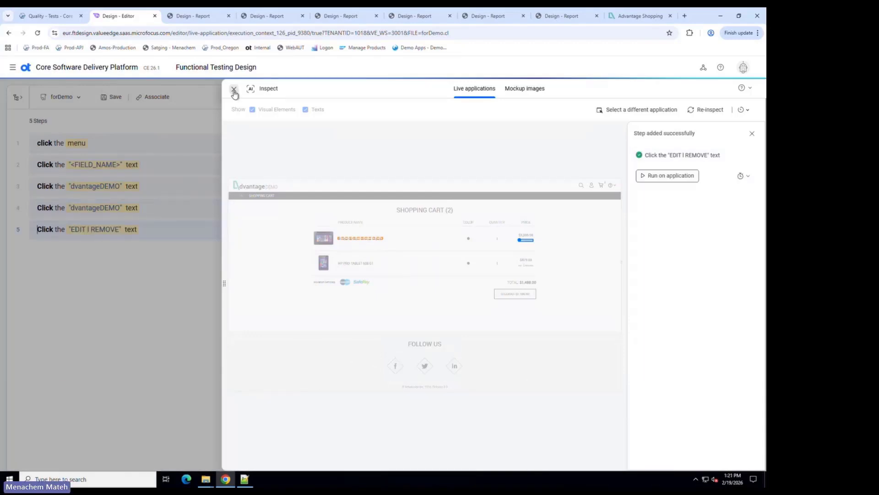
click(234, 90)
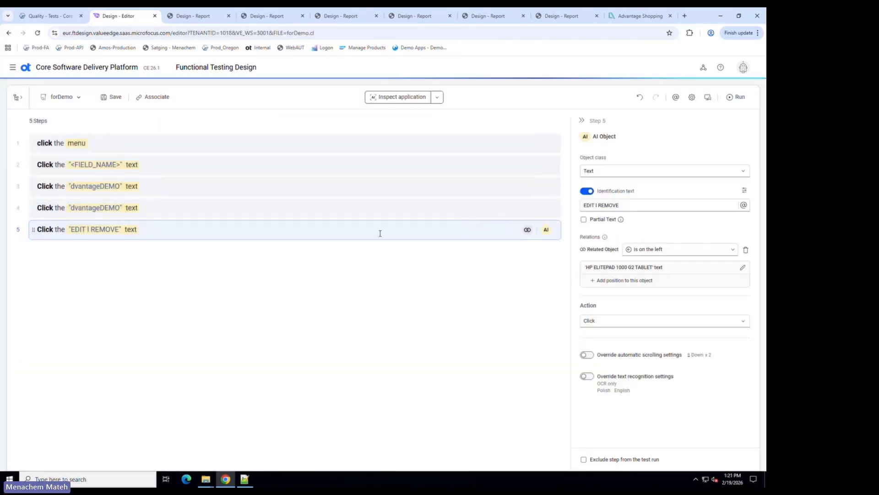
mouse_move(528, 234)
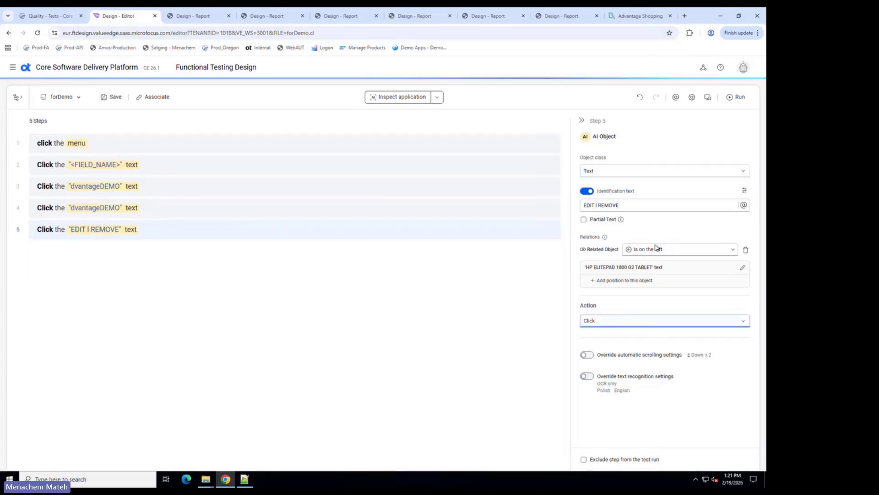
click(596, 205)
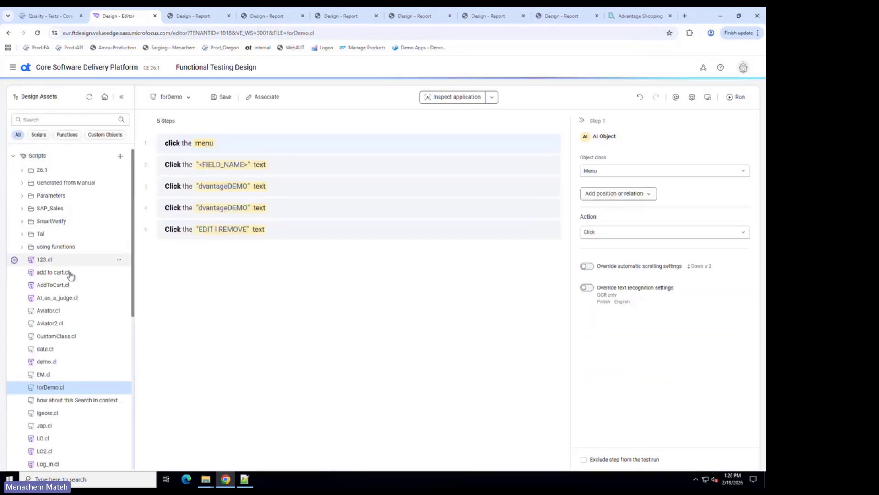
click(64, 273)
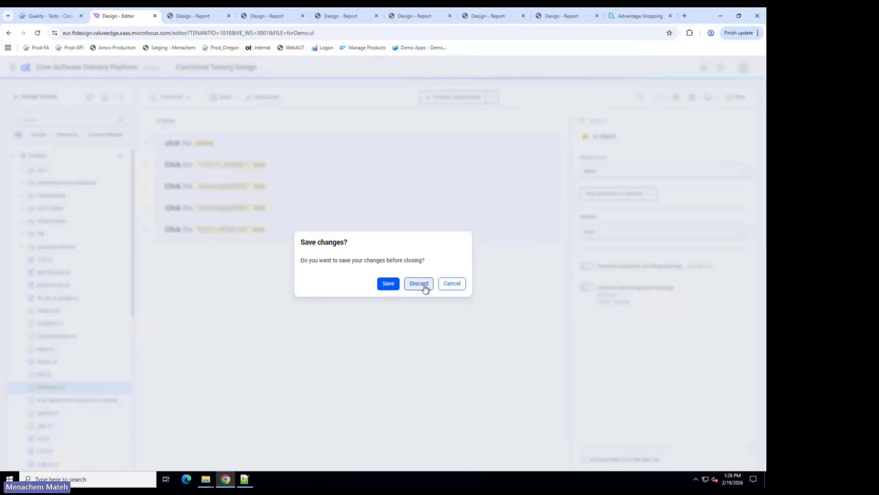
click(424, 285)
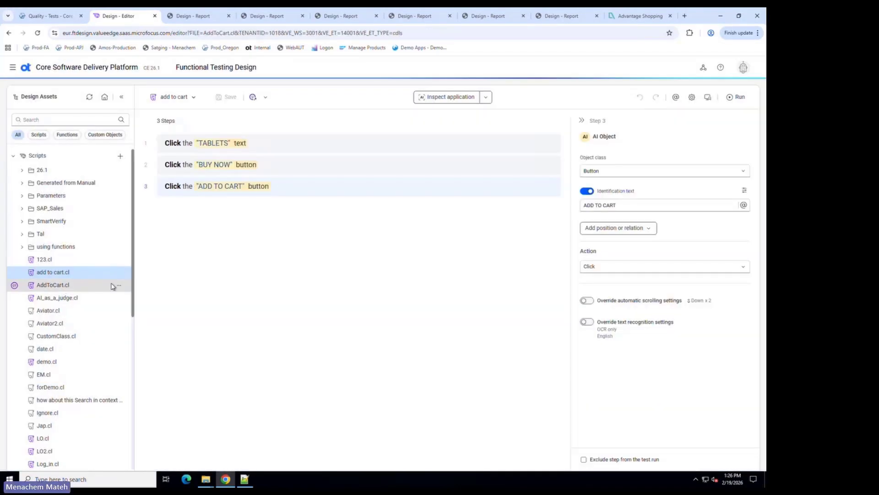
click(112, 287)
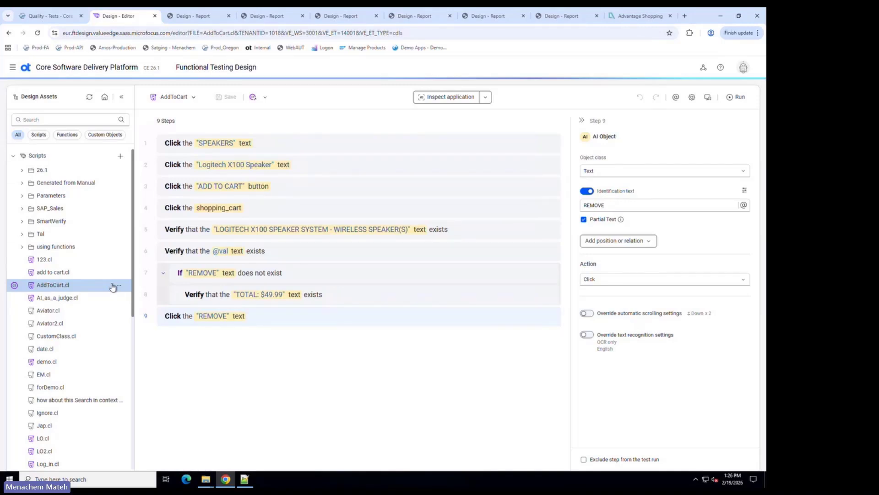
click(178, 316)
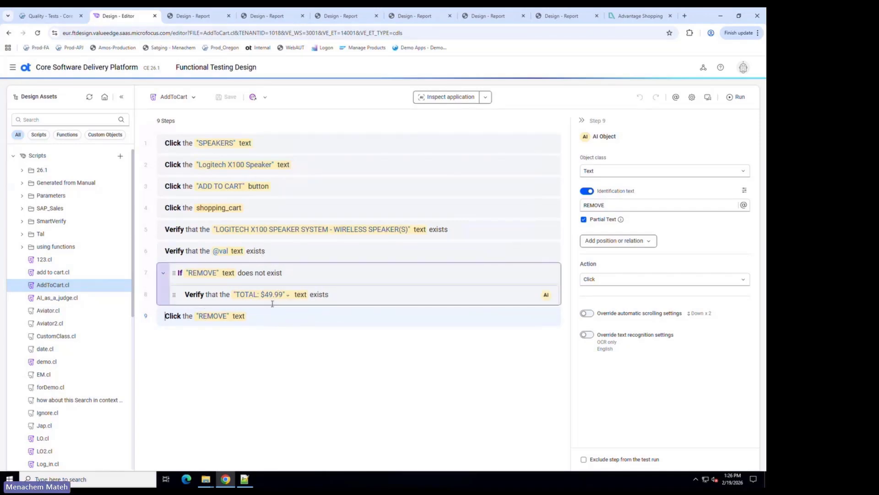
click(283, 251)
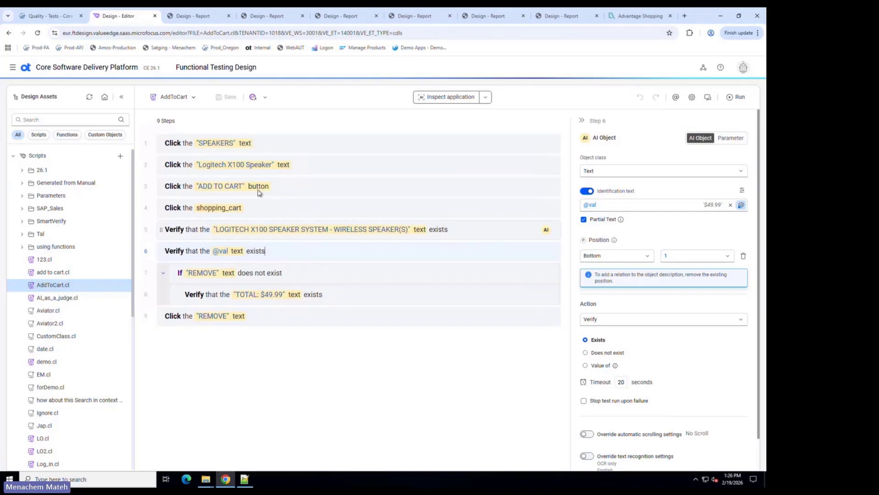
- Open the first run report and enlarge the screenshot of the "Logitech X100 Speaker" step
click(196, 17)
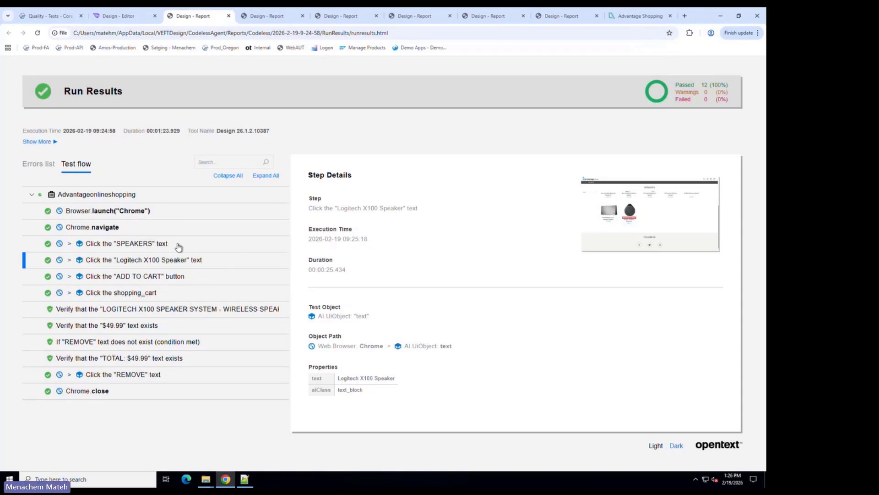
click(651, 222)
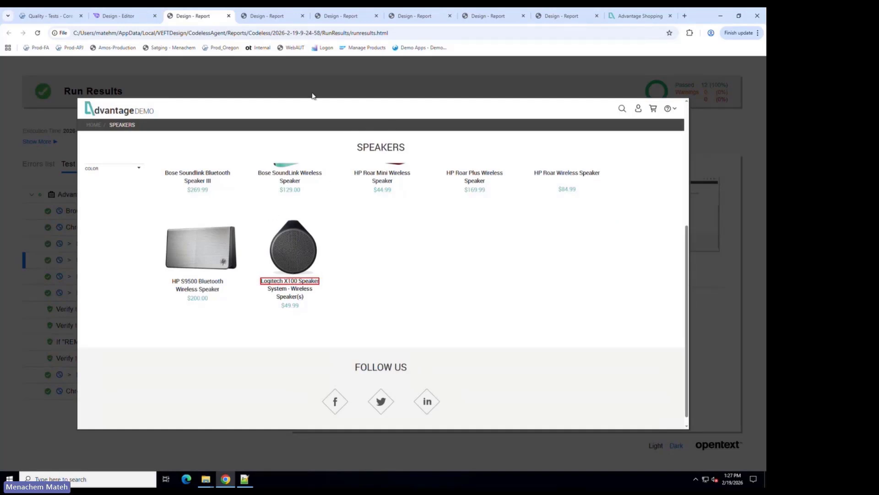
- Open the Speakers category in the Advantage Shopping tab and find the Logitech X100 Speaker among the products
click(629, 16)
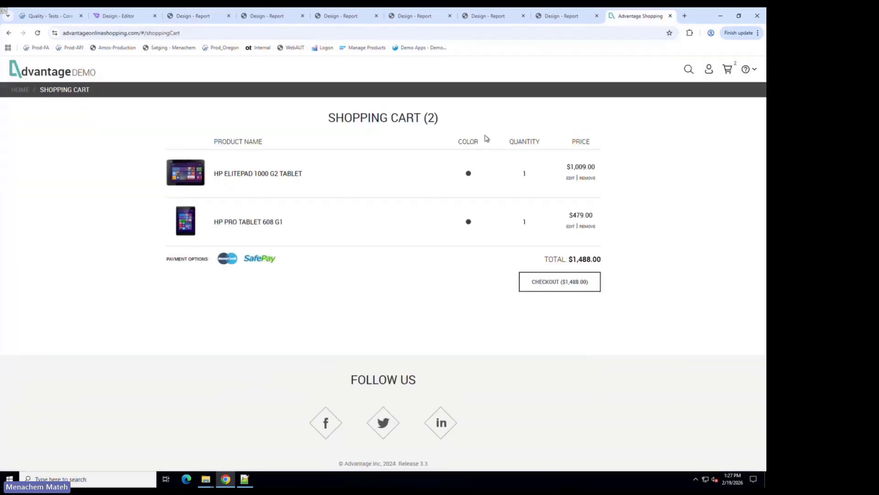
click(22, 92)
click(296, 163)
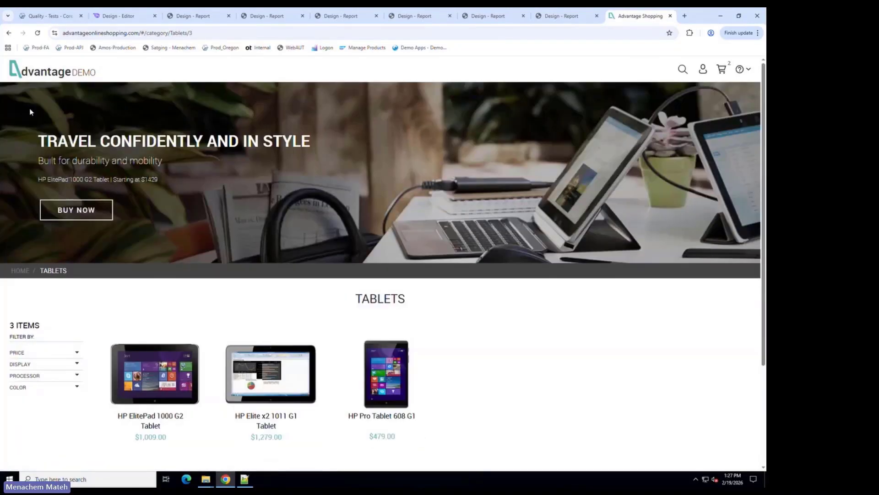
key(alt+Left)
click(78, 193)
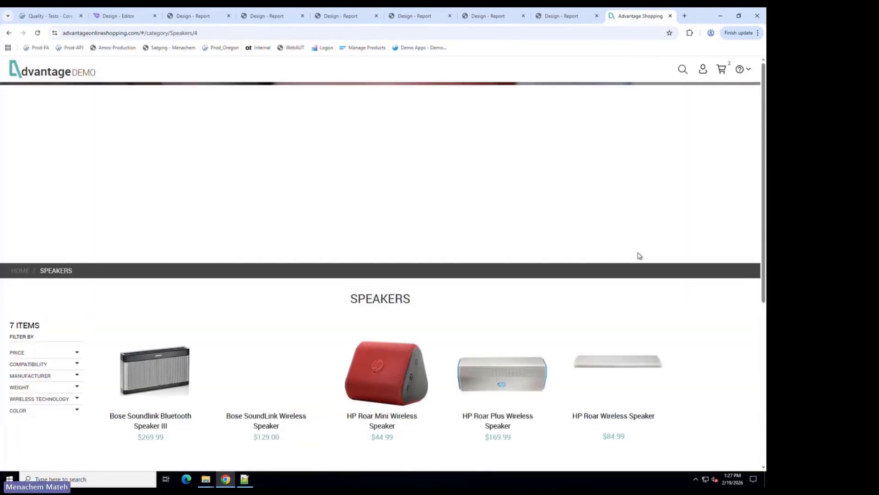
scroll(633, 254, down, 1)
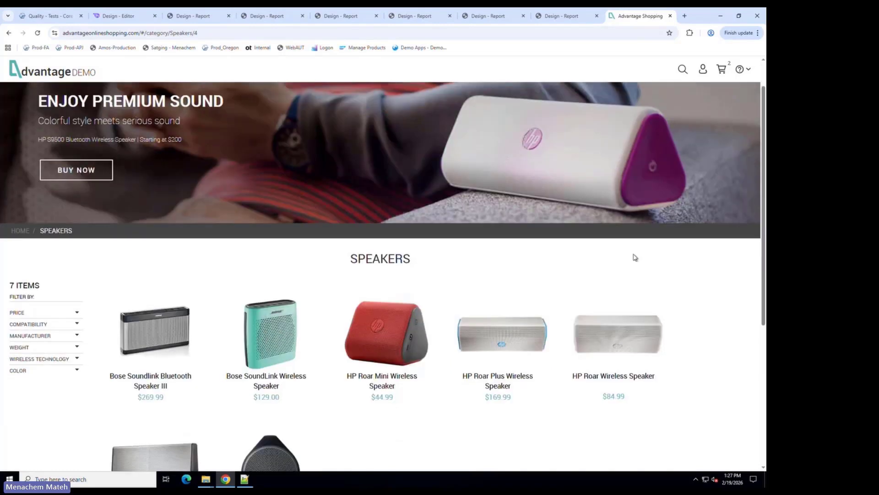
scroll(634, 256, up, 1)
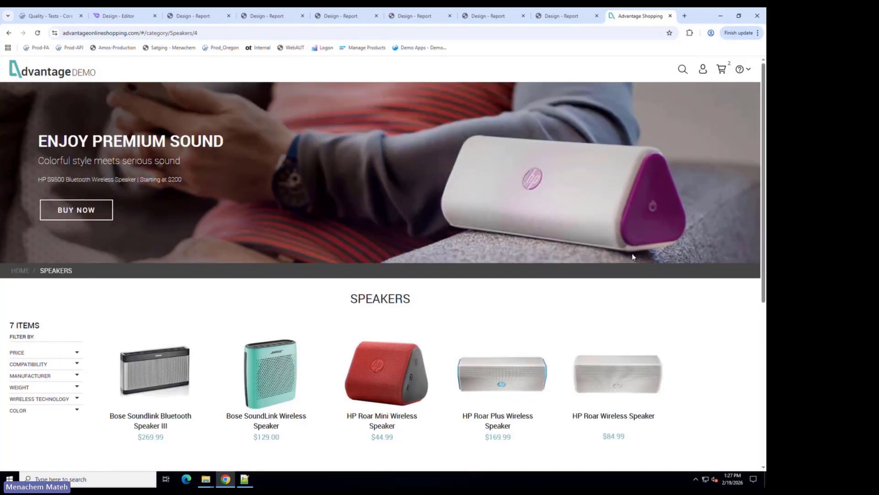
scroll(632, 253, down, 4)
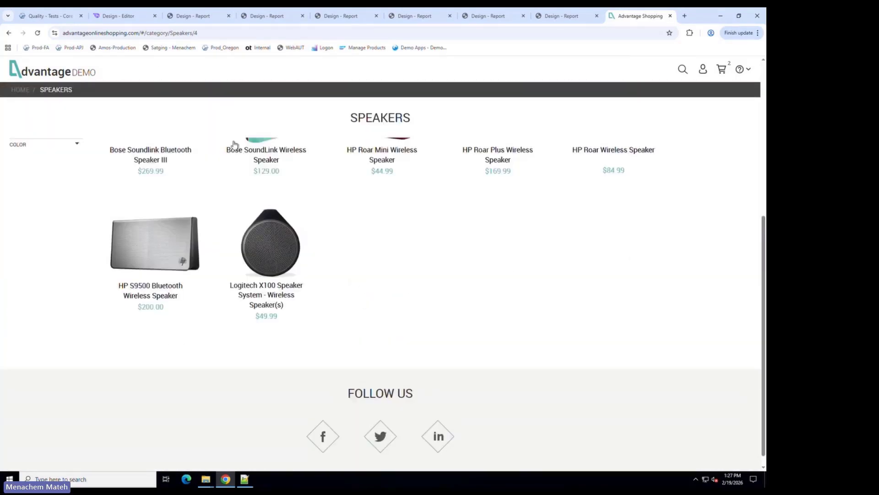
- Return to the first run report, review the Logitech verification and Chrome.close details, and open the second run report
click(188, 19)
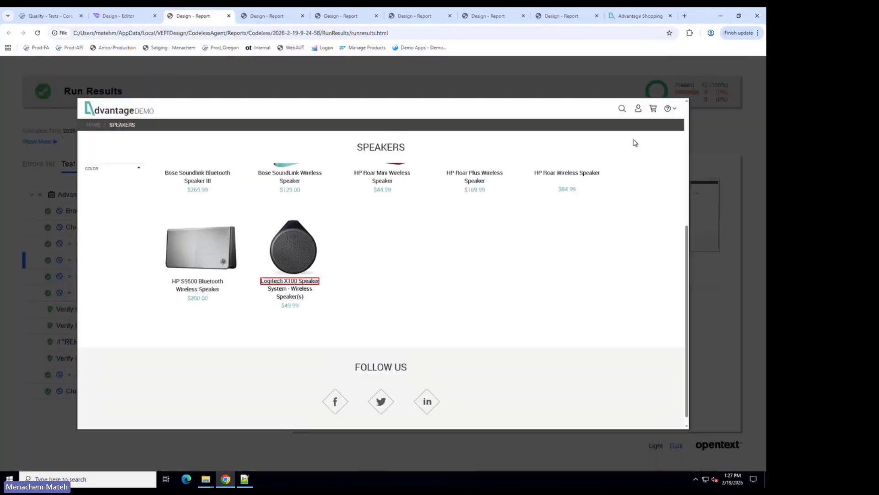
click(720, 129)
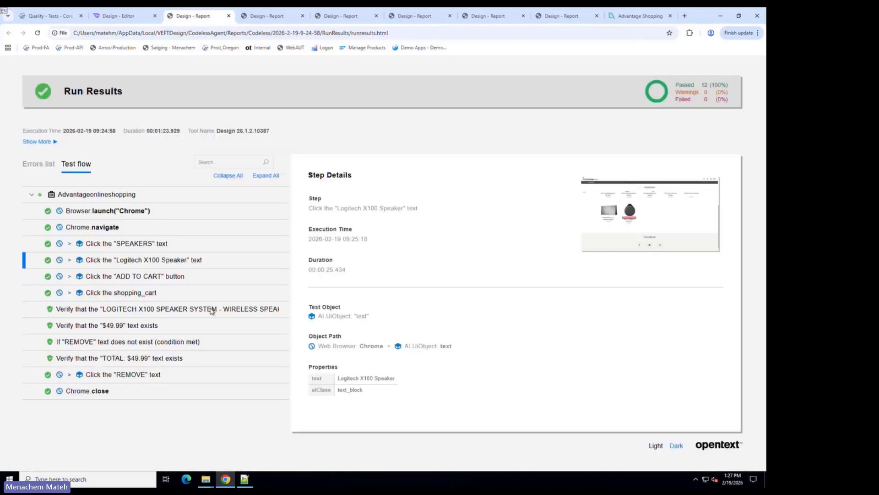
click(175, 311)
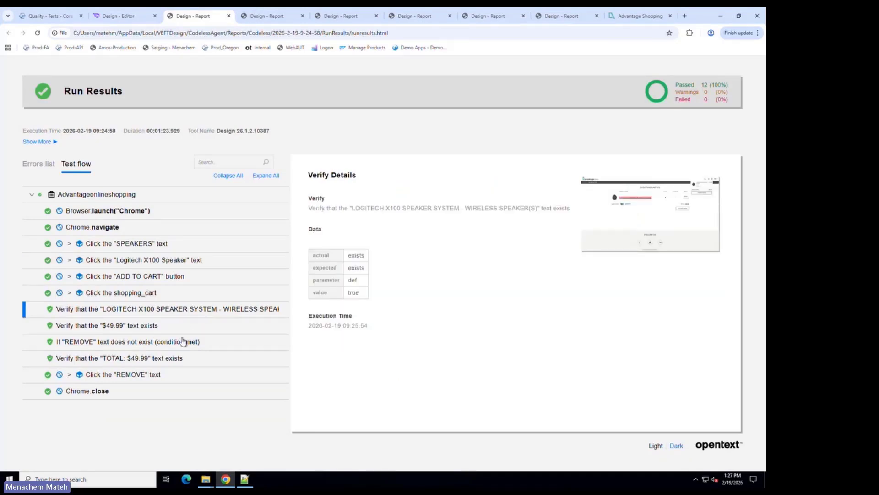
click(160, 389)
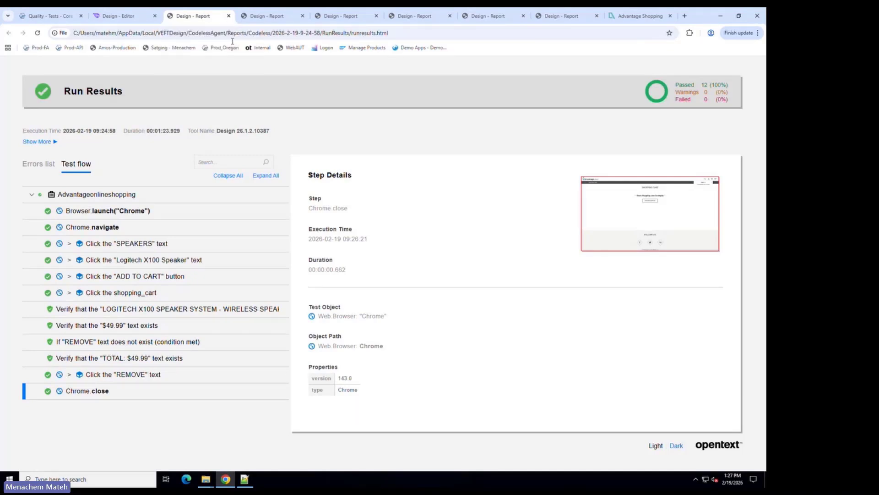
click(256, 20)
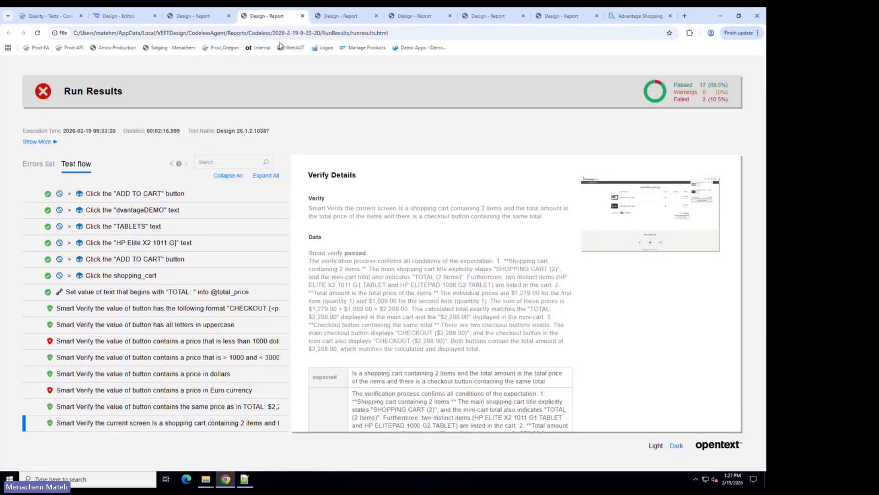
- Return to the design editor, view AddToCart's Logitech text verification settings, and open Smart_verifyDemo1 in the SmartVerify folder
click(117, 16)
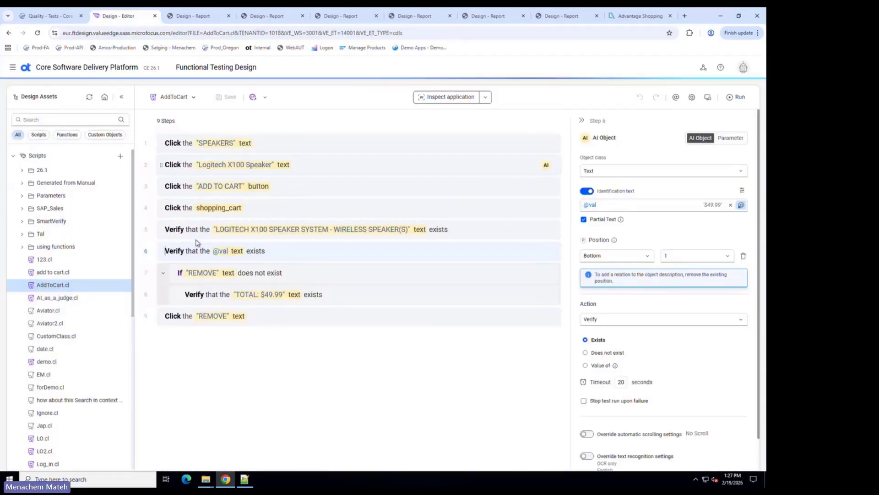
click(469, 227)
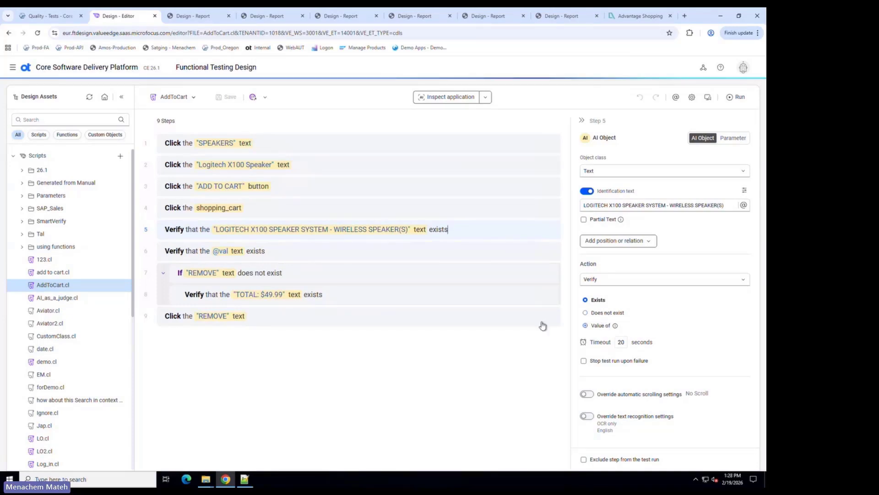
click(22, 222)
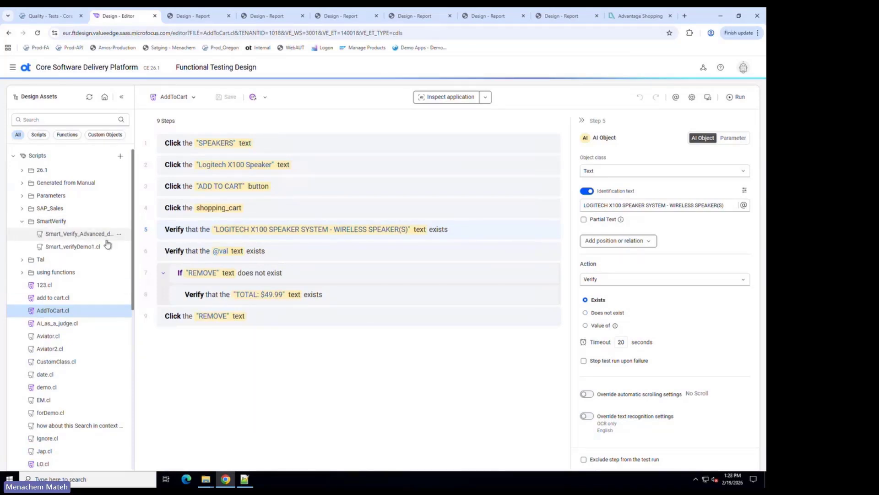
click(73, 247)
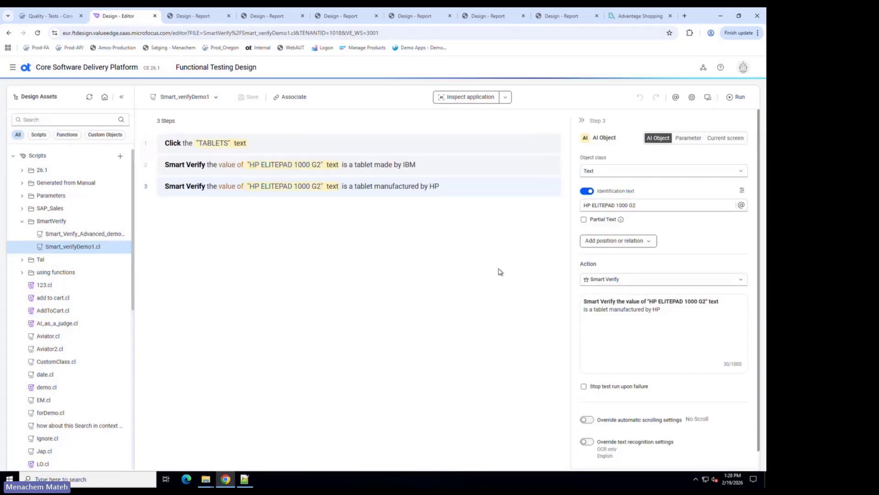
- Switch the target of the third step's Smart Verify to a parameter and from there to the current screen
mouse_move(400, 209)
click(690, 141)
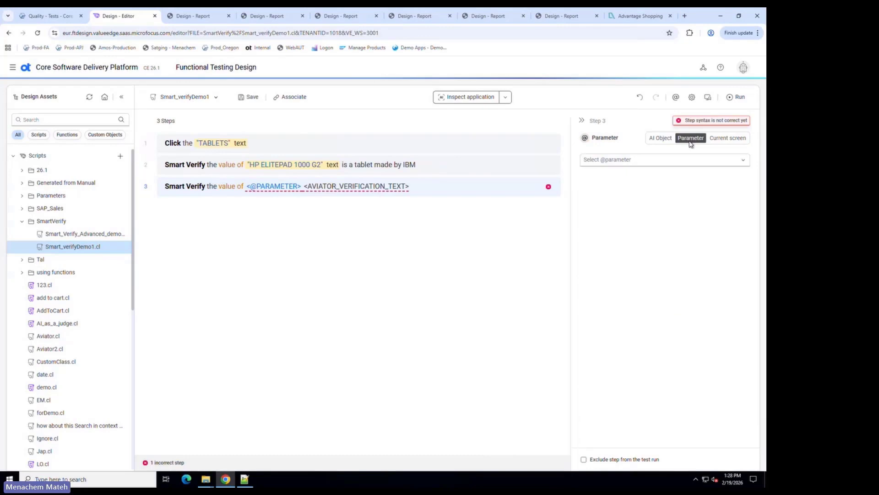
click(726, 139)
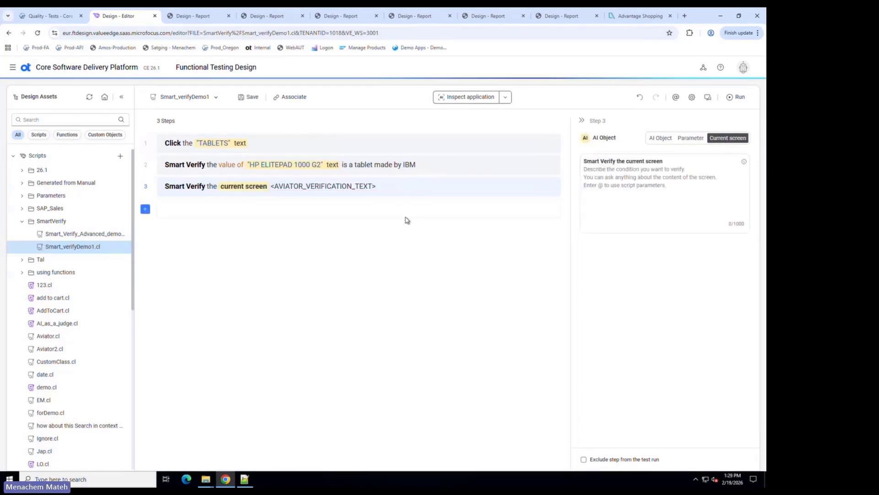
- Discard the Smart_verifyDemo1 changes, open the Smart_Verify_Advanced_demo1 script, and review its Smart Verify steps
click(79, 235)
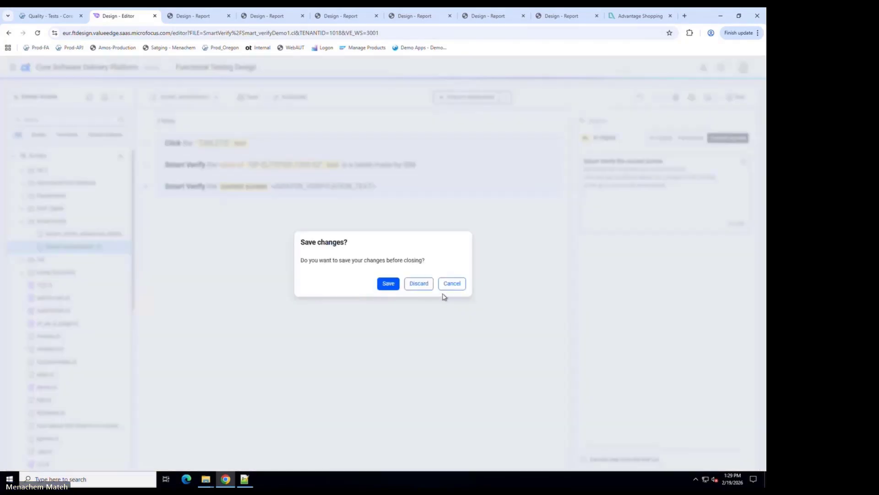
click(418, 283)
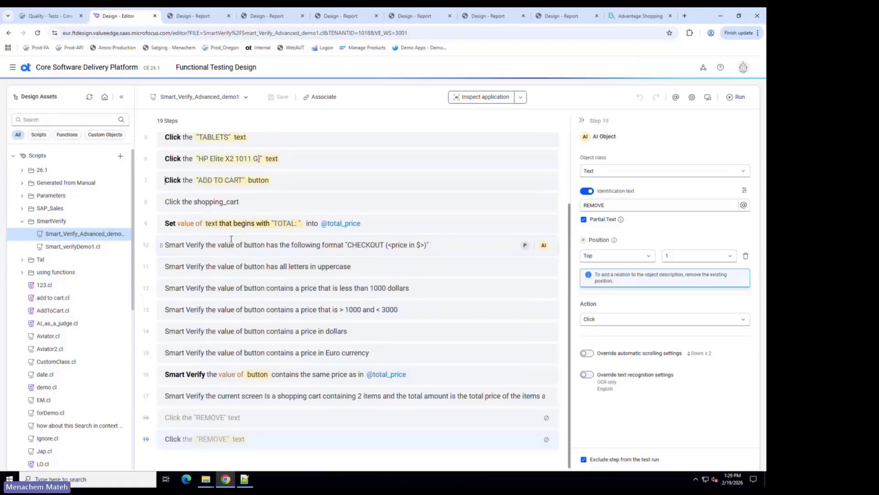
scroll(314, 230, up, 1)
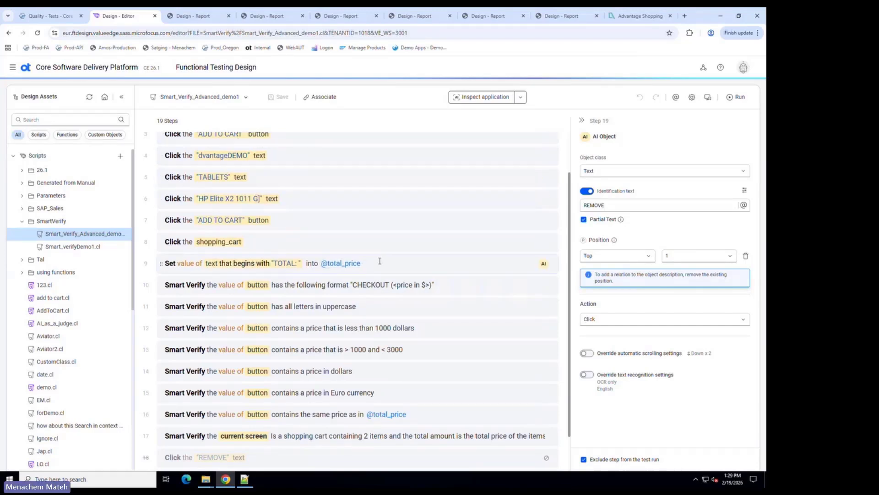
scroll(380, 261, down, 1)
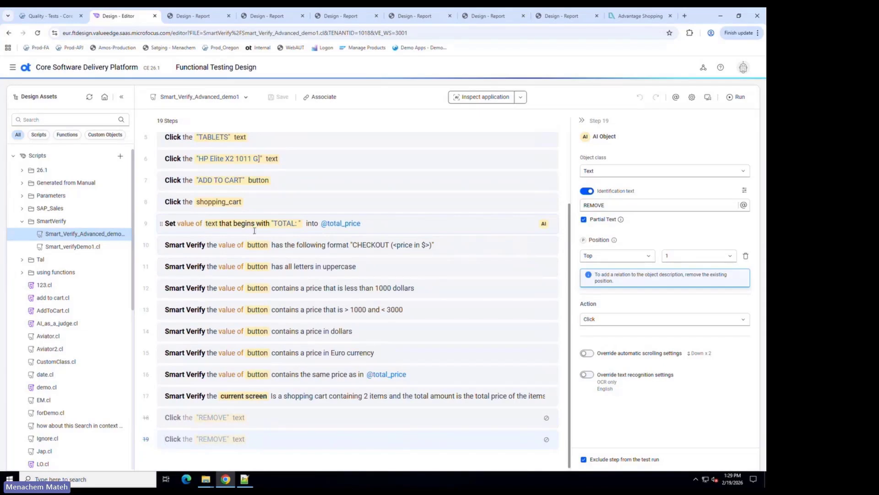
click(386, 226)
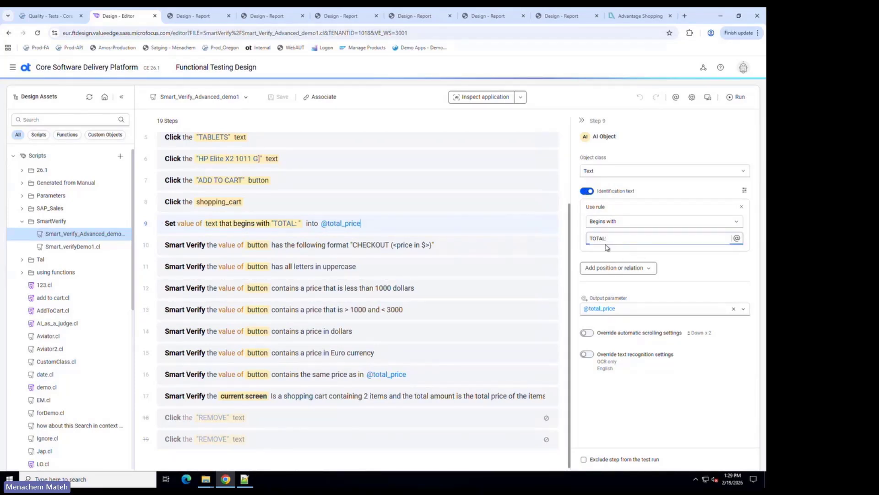
click(594, 243)
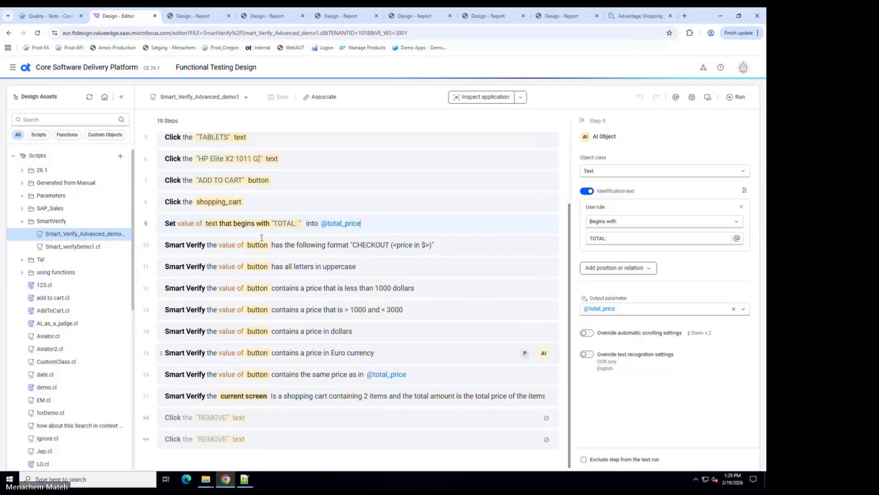
click(266, 16)
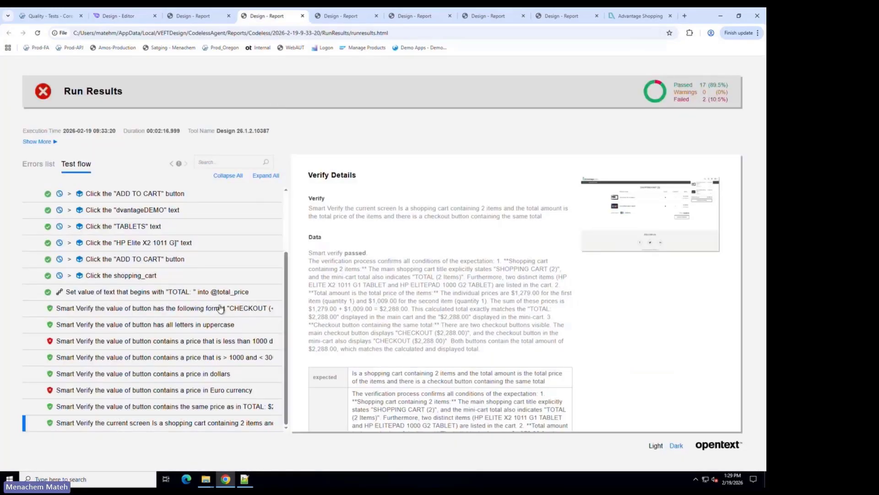
click(219, 291)
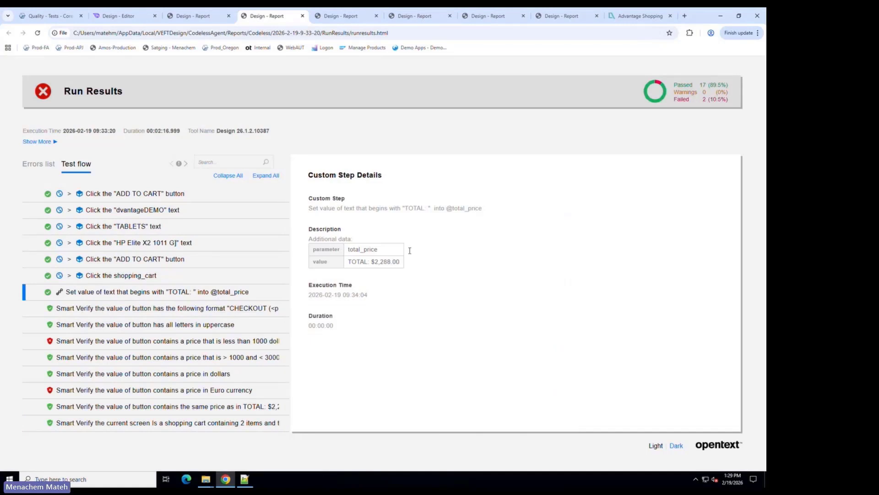
- Examine the shopping_cart step's enlarged screenshot and the value stored in total_price by the following step
click(190, 280)
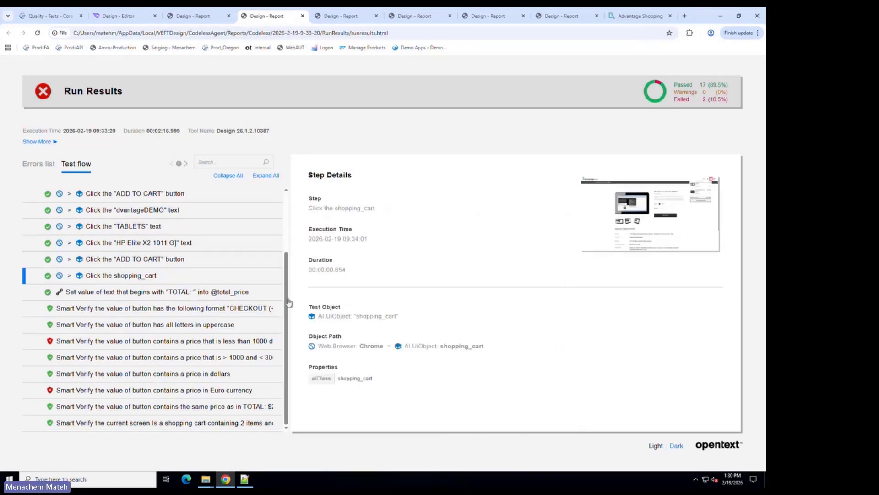
click(661, 212)
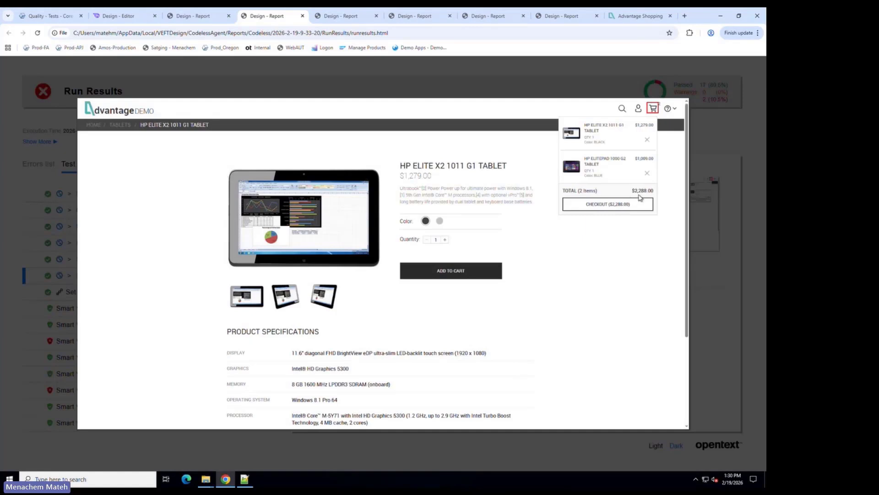
click(707, 207)
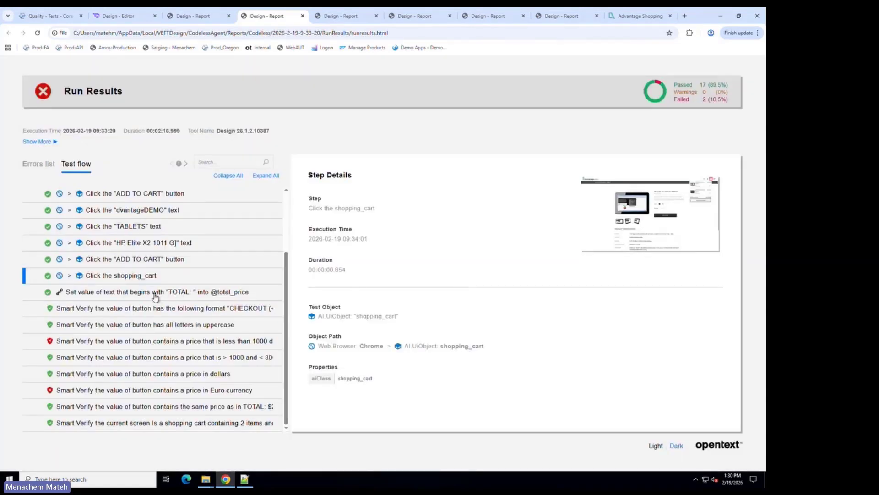
click(156, 297)
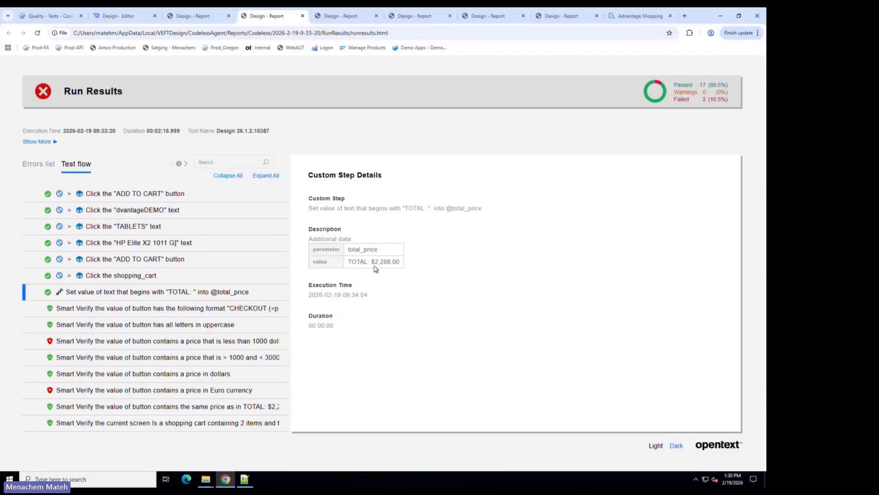
drag(349, 261, 389, 271)
- Review the CHECKOUT format verification's details and enlarge its shopping cart screenshot
click(202, 310)
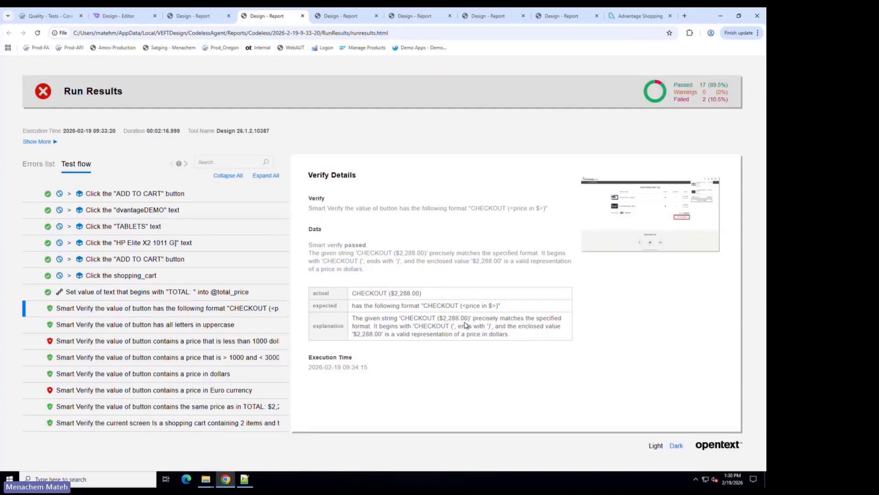
click(638, 227)
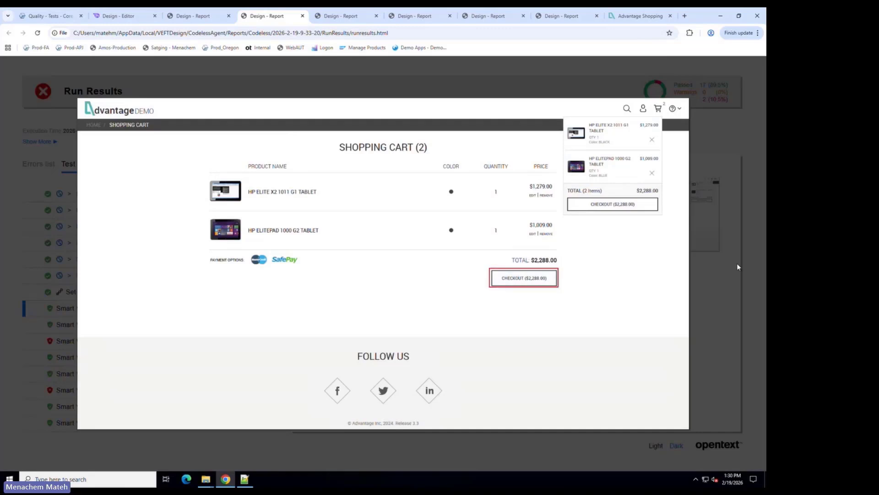
click(738, 277)
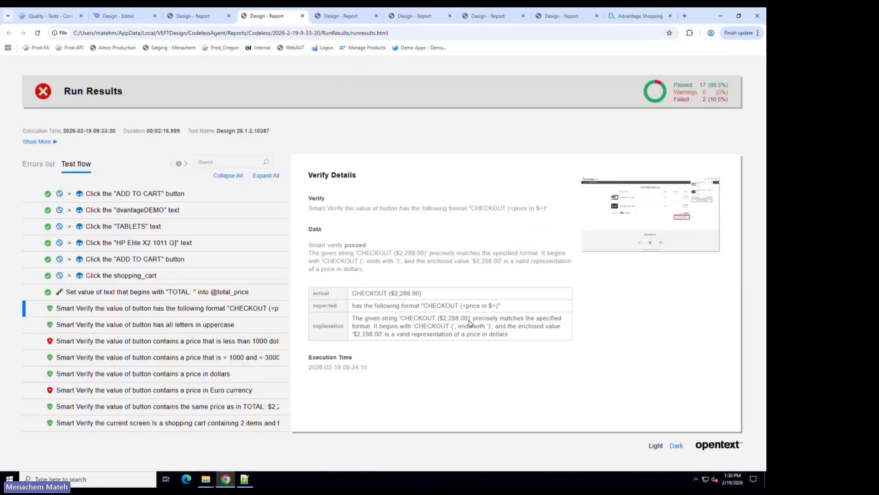
- Review the Smart Verify results for uppercase letters, the price ranges, dollars, Euro currency, and the same price as the total
click(217, 327)
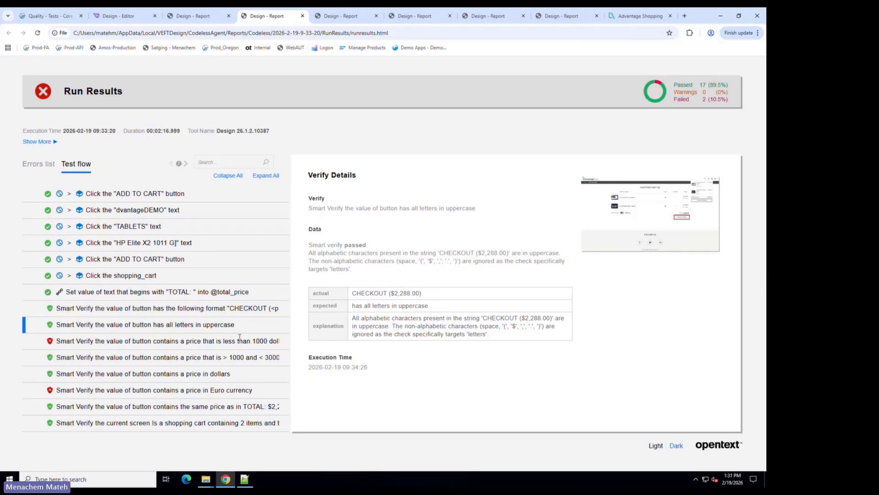
click(220, 343)
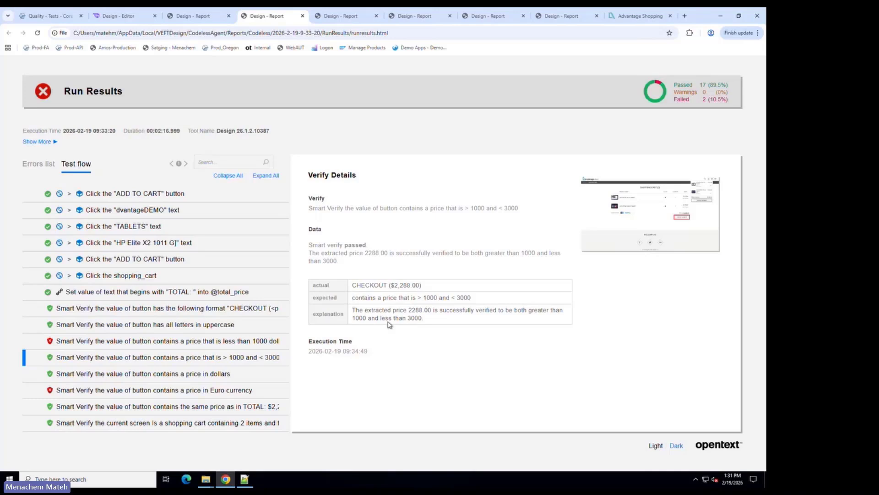
click(224, 378)
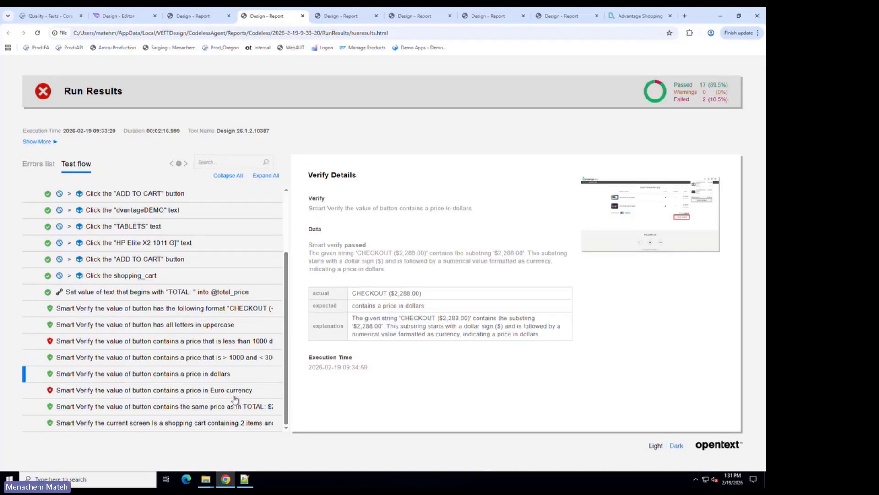
click(236, 393)
click(243, 407)
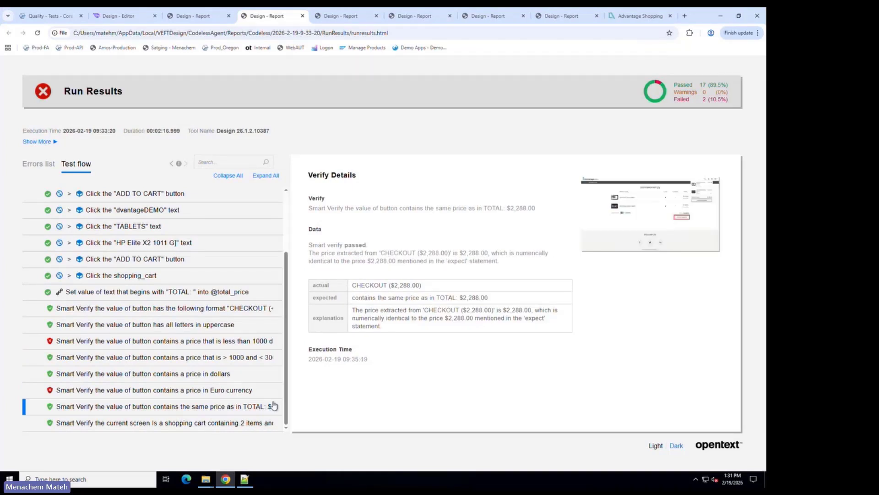
click(146, 17)
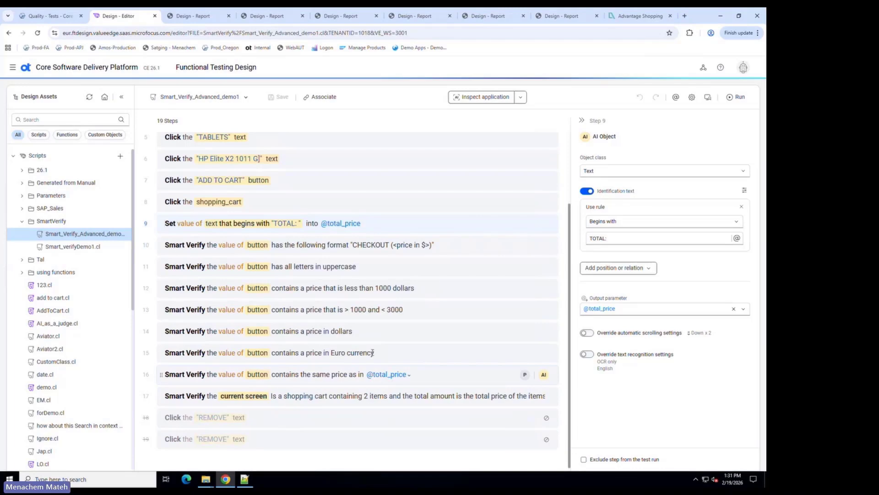
click(275, 16)
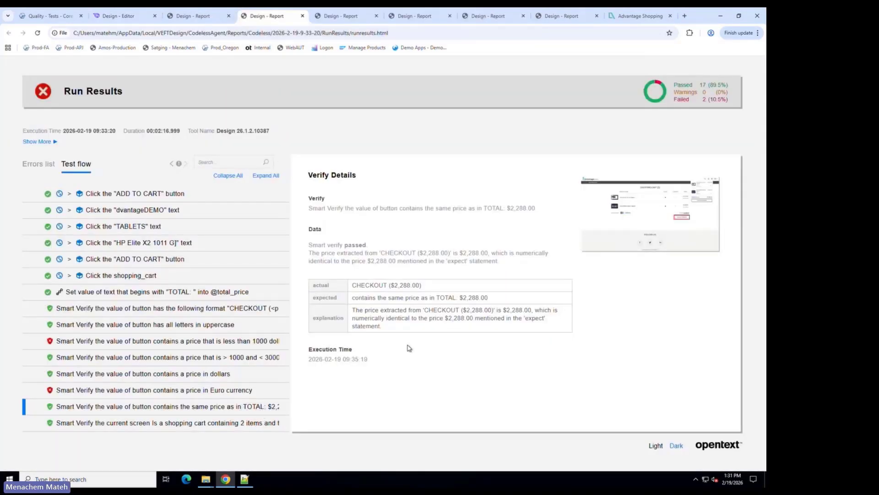
drag(488, 298, 436, 297)
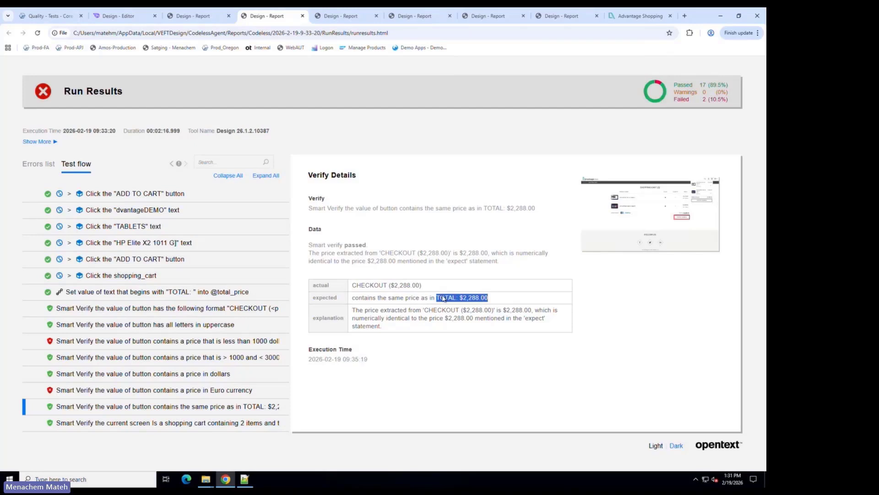
- Examine the current-screen verification of the shopping cart, highlighting its cart, 2 items and total price conditions, and read its explanation
click(219, 422)
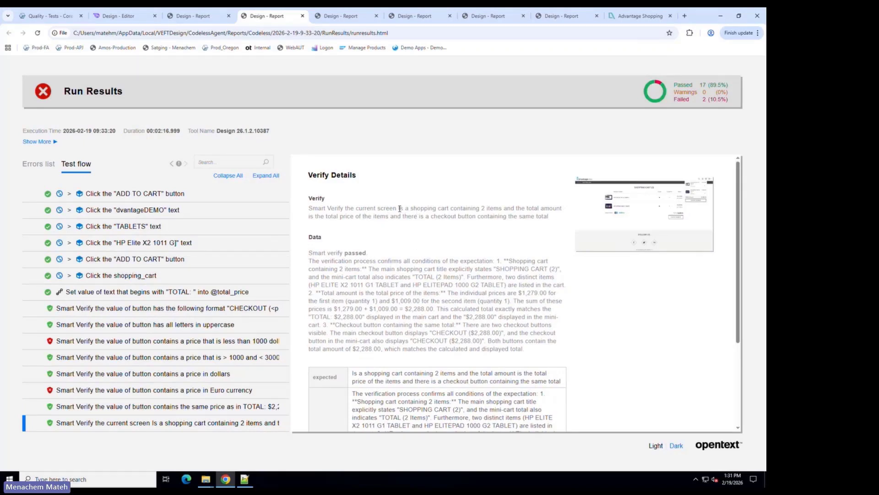
drag(398, 209, 451, 211)
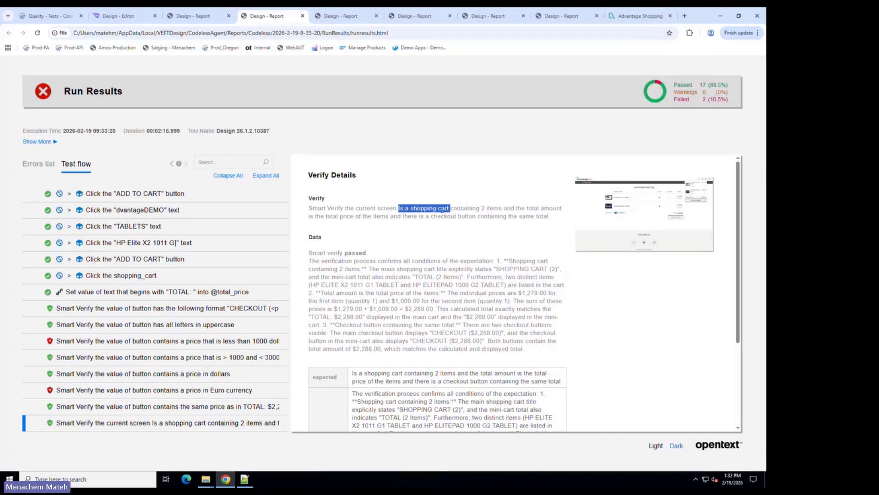
click(457, 210)
drag(451, 210, 505, 209)
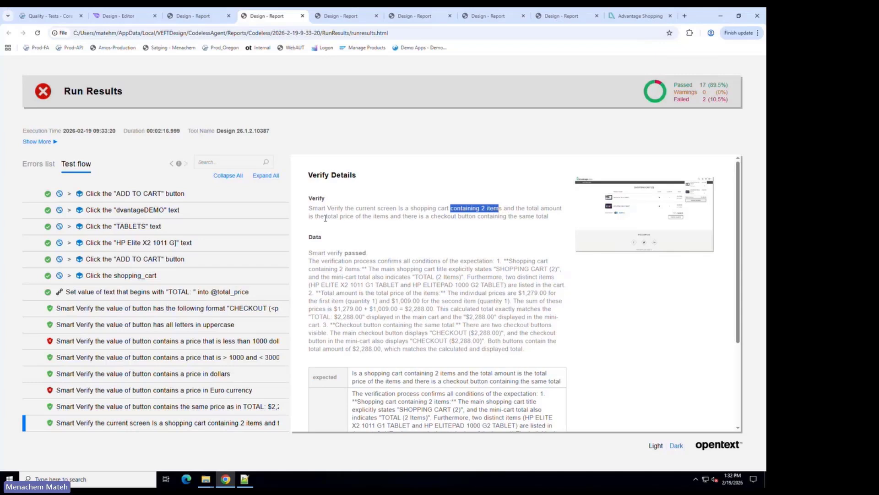
drag(325, 217, 372, 219)
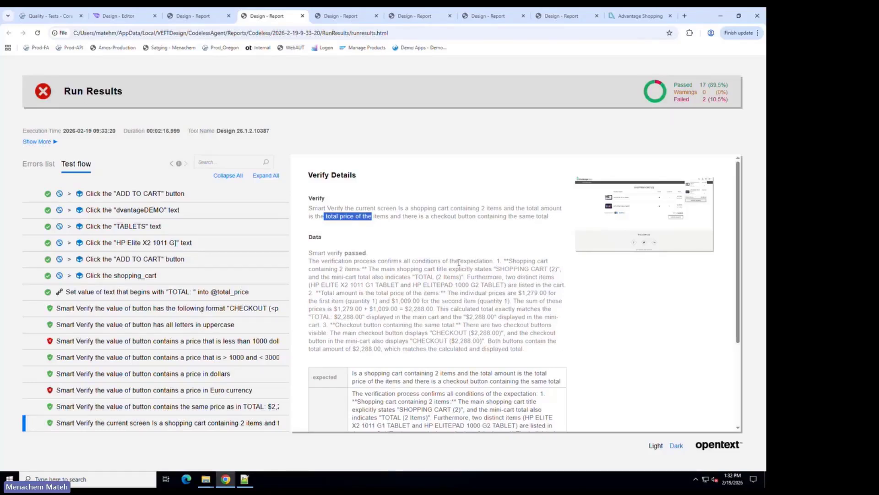
scroll(458, 262, down, 5)
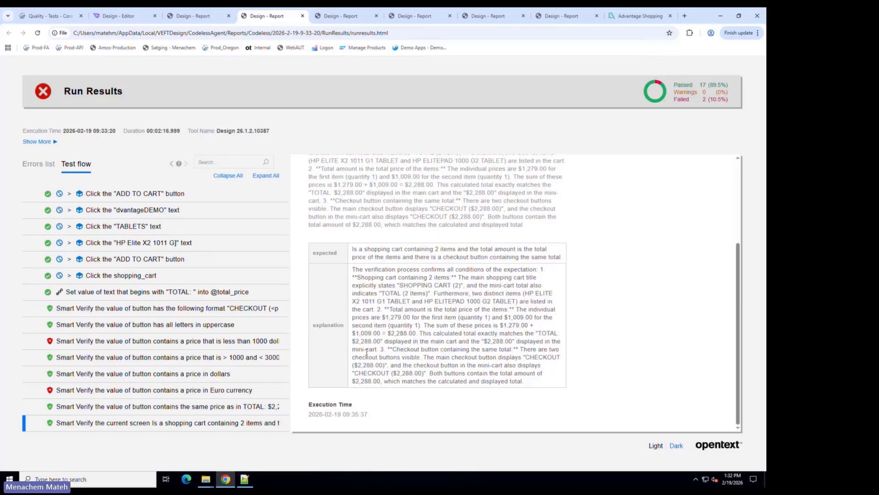
scroll(406, 301, up, 2)
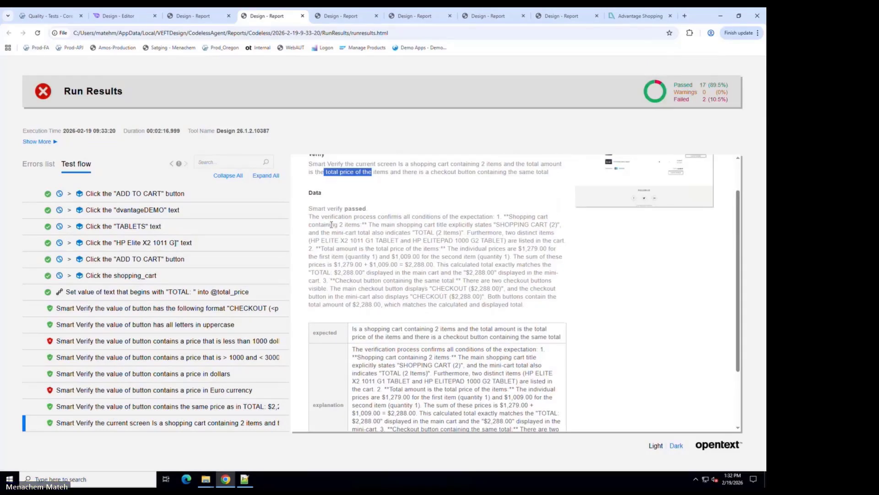
- Open the third run report and review the "All items are Earrings" verification with its screenshot and the "All items are on sale" verification
click(322, 18)
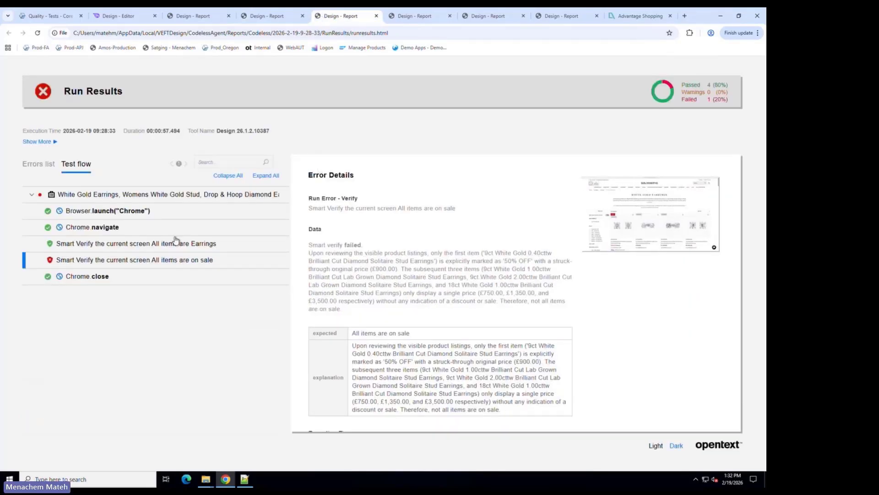
click(189, 245)
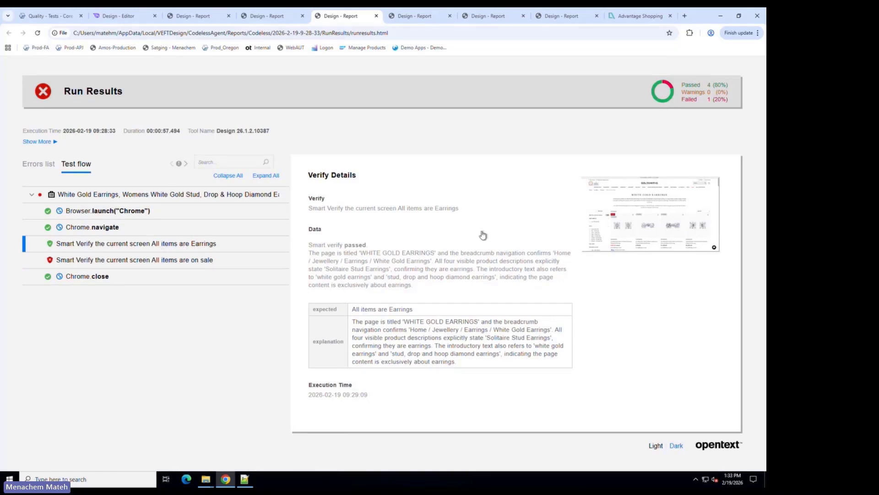
click(655, 223)
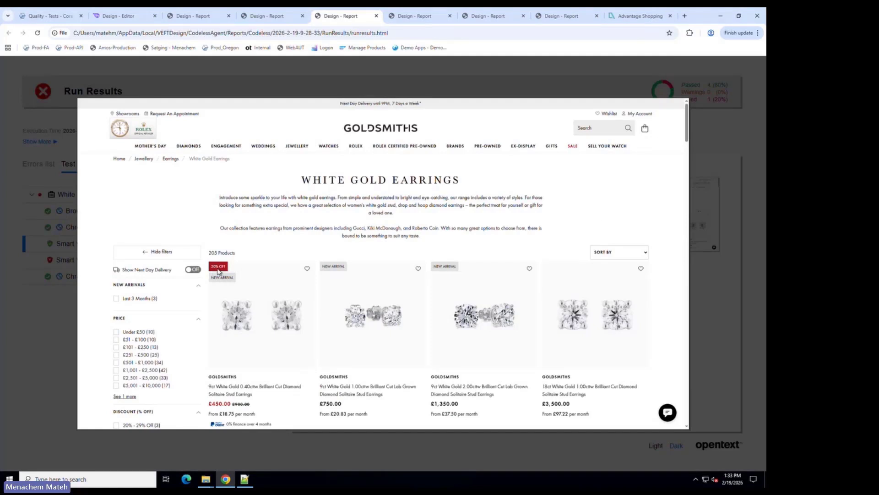
click(724, 215)
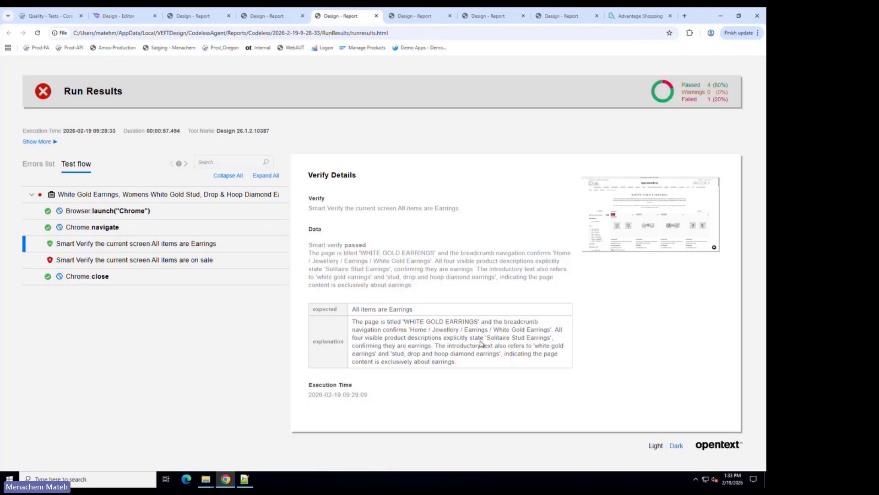
click(210, 265)
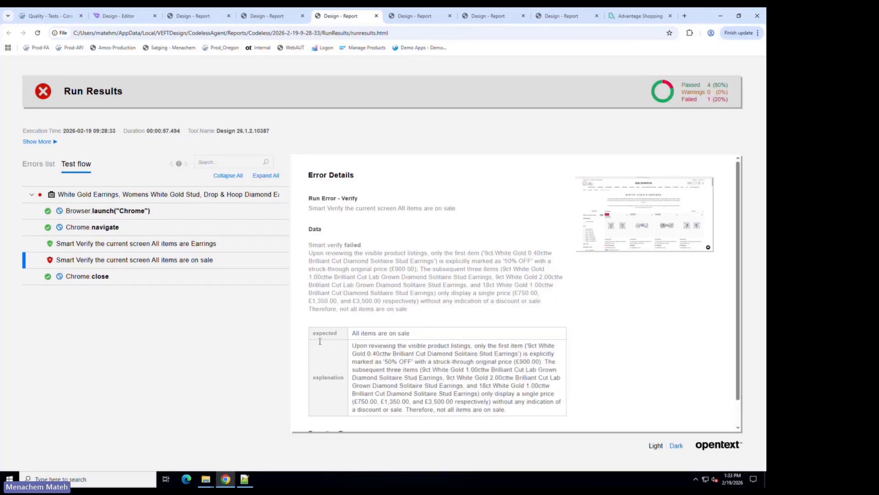
scroll(480, 324, down, 1)
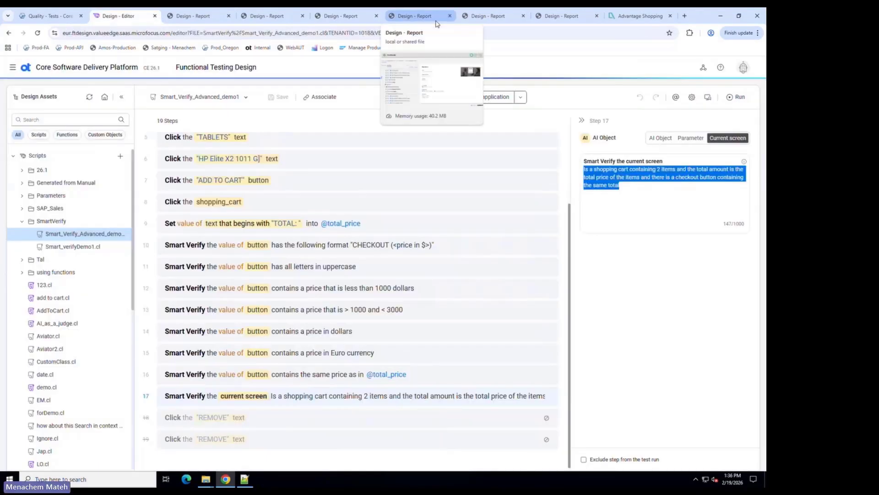
click(435, 20)
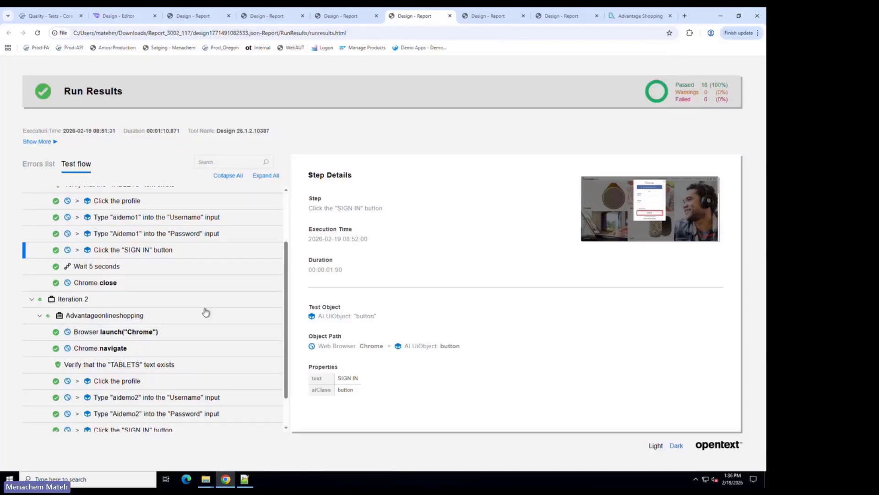
click(127, 19)
drag(136, 293, 135, 365)
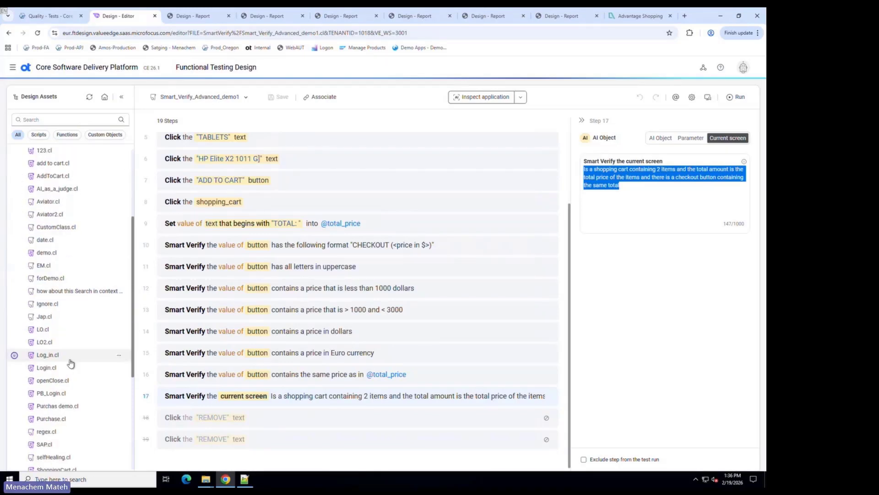
click(58, 368)
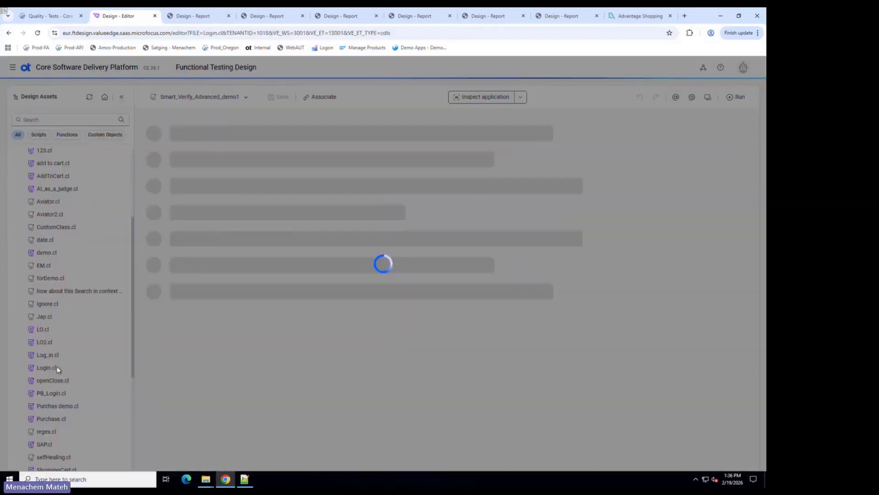
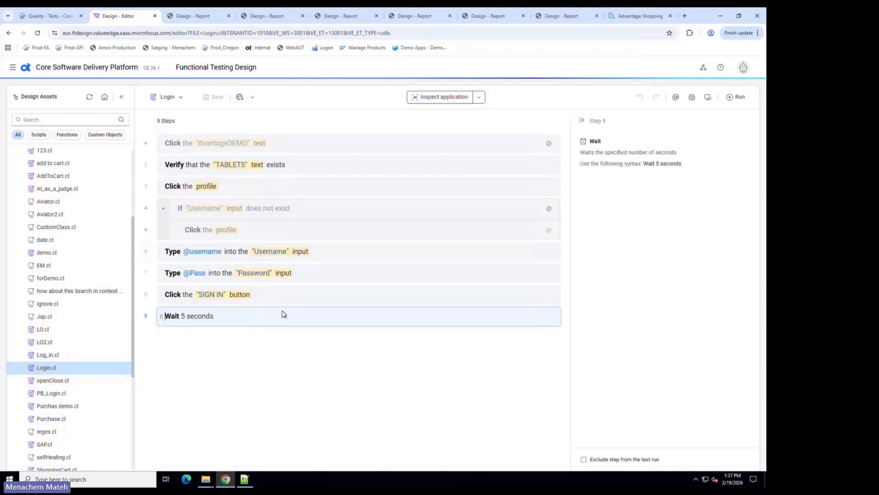
click(353, 253)
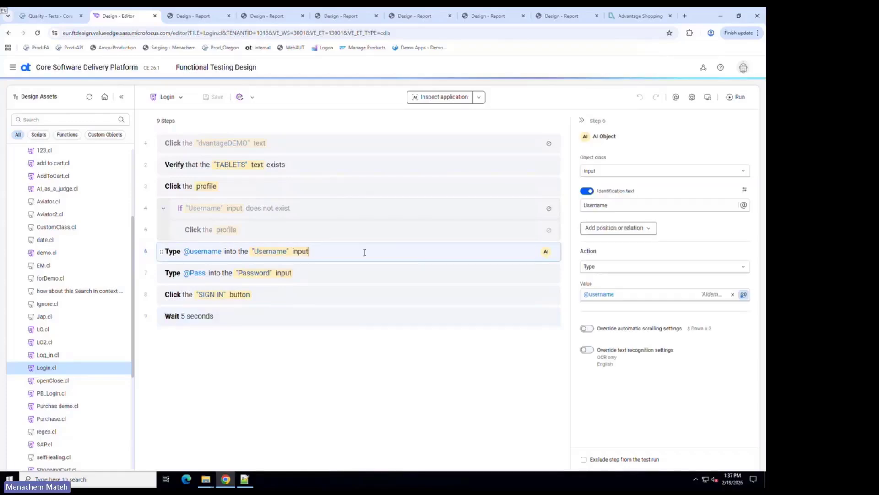
- Review the Login script's input and output parameters and the parameters available for the Username field's identification text
click(676, 98)
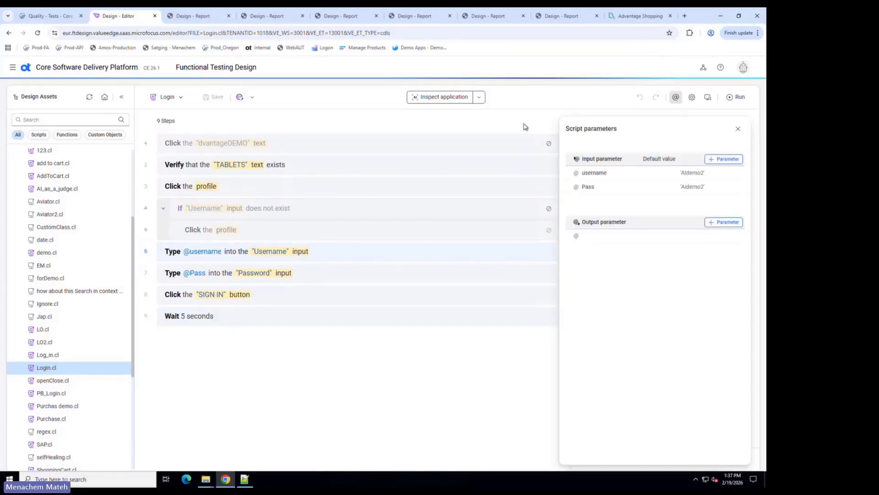
click(428, 251)
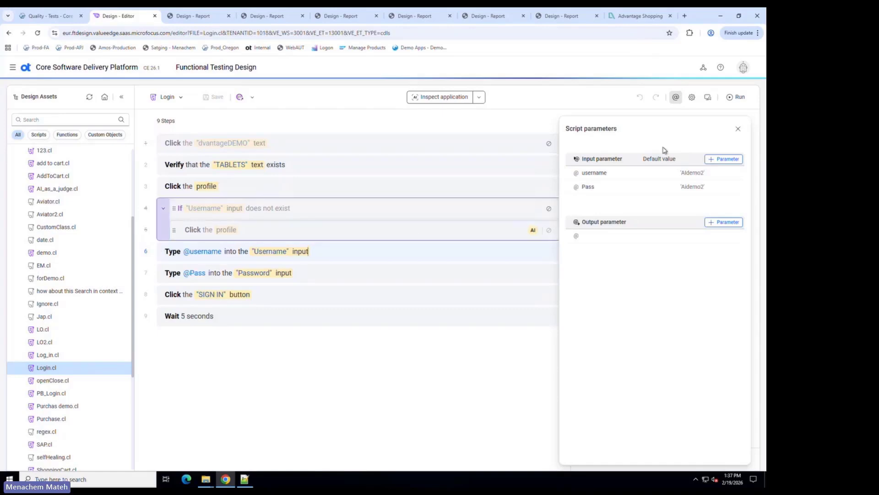
click(738, 129)
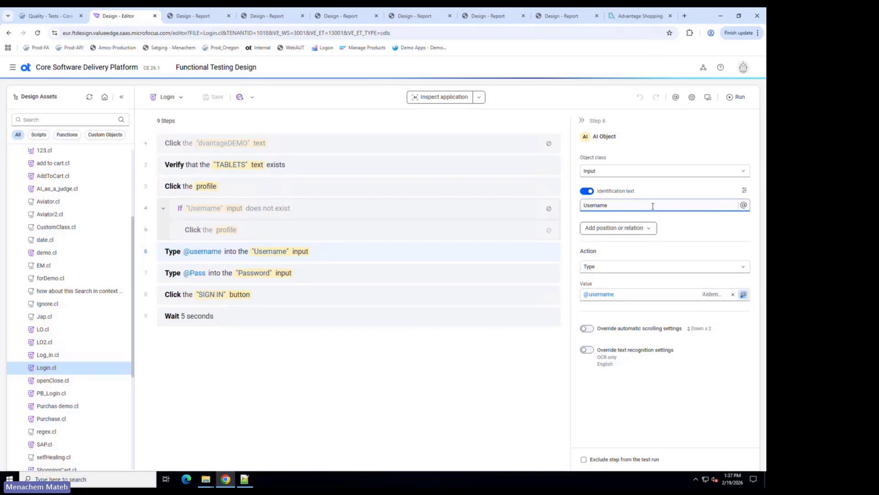
click(743, 205)
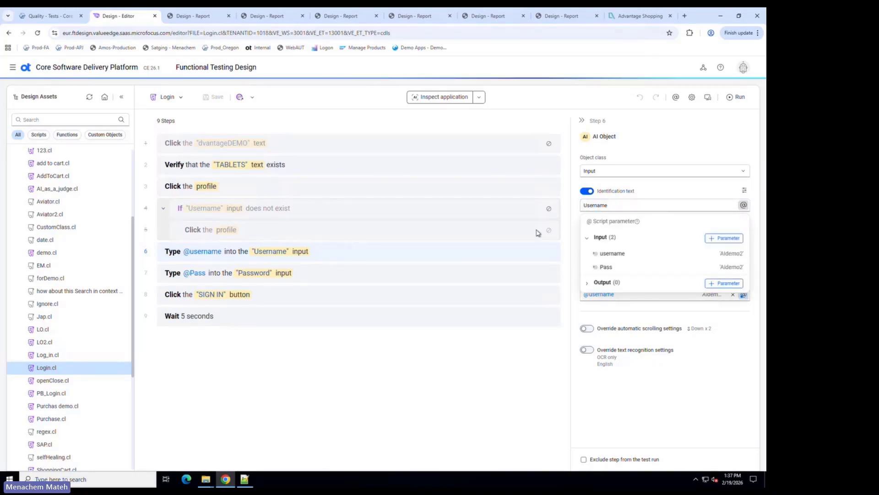
click(568, 239)
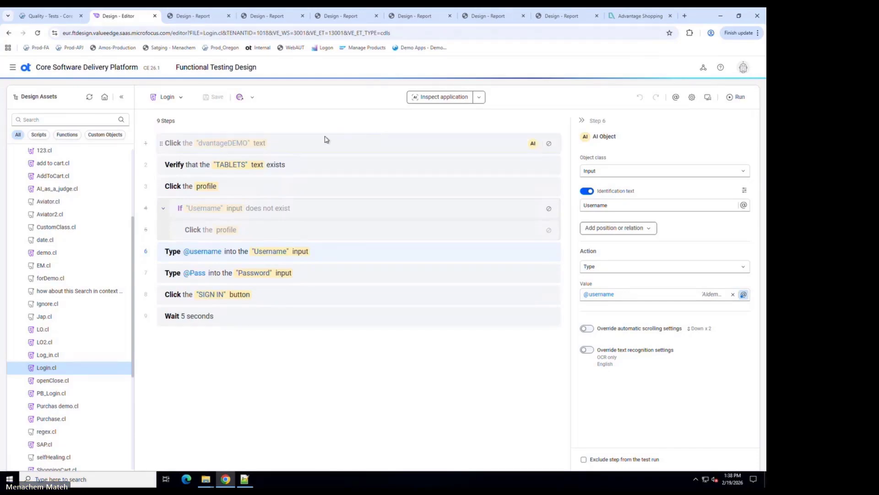
- Open the Login script's test record in Core Software Delivery Platform and compare its details with the script in the design editor
click(240, 98)
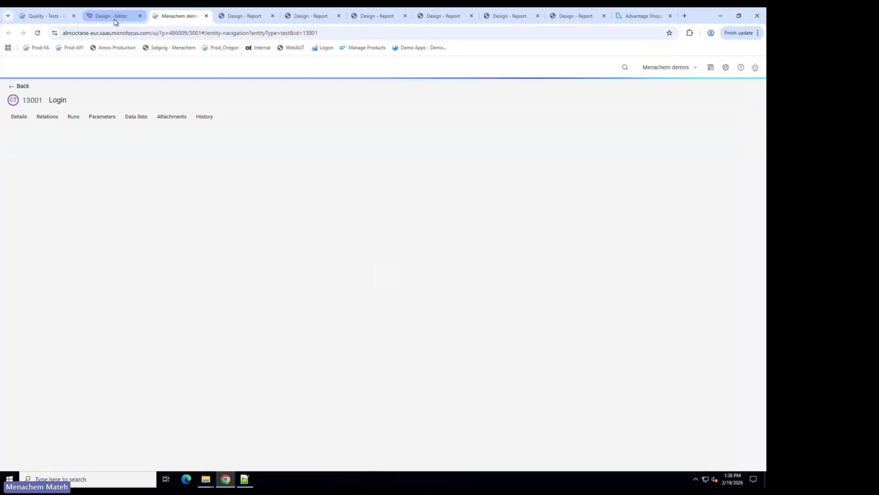
click(117, 17)
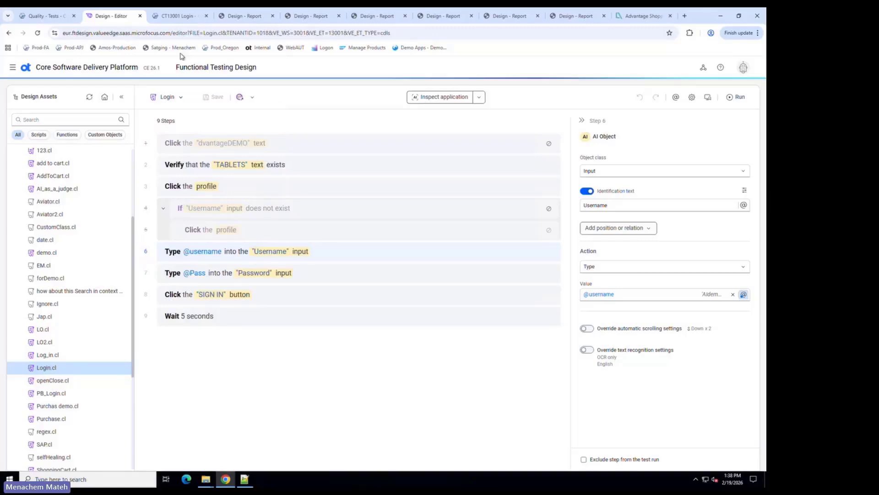
click(175, 16)
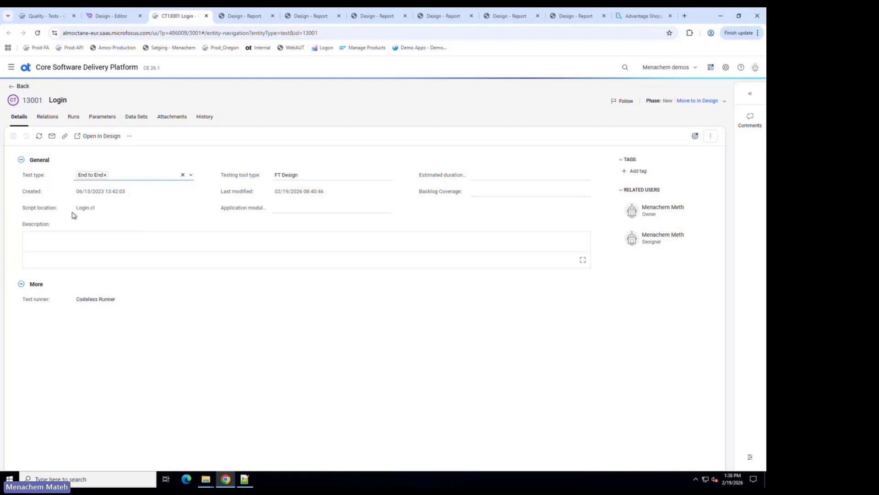
click(110, 15)
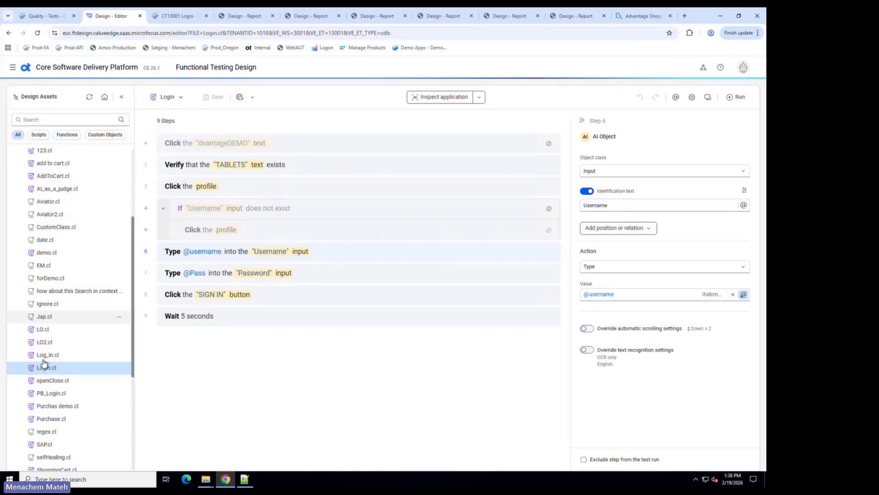
click(183, 17)
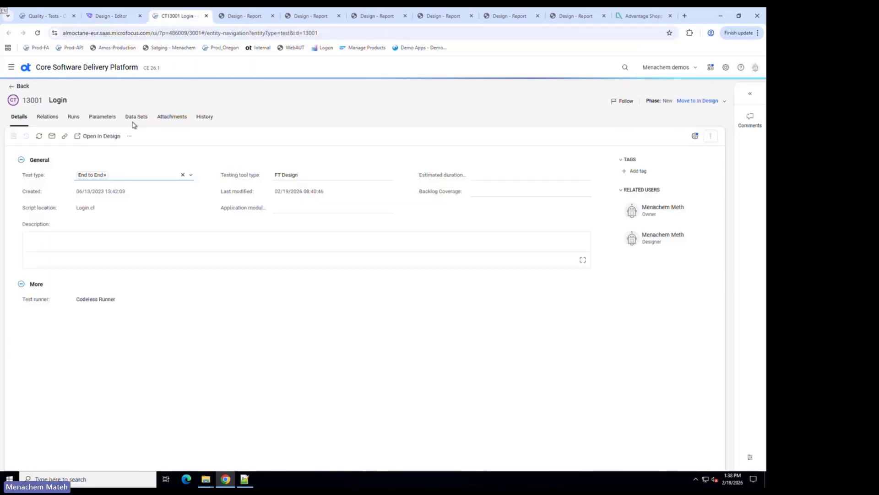
- Review the Login test's parameters, check its available data sets and set management options, and display the 2users data set
click(102, 117)
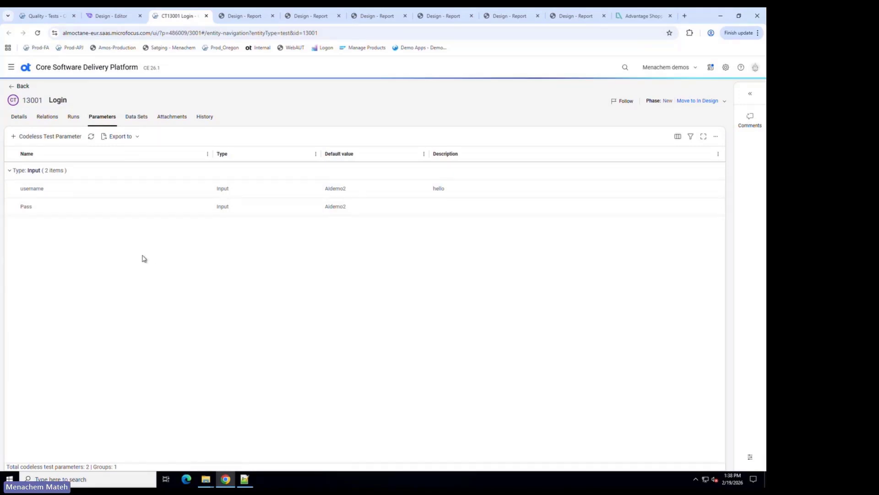
click(135, 120)
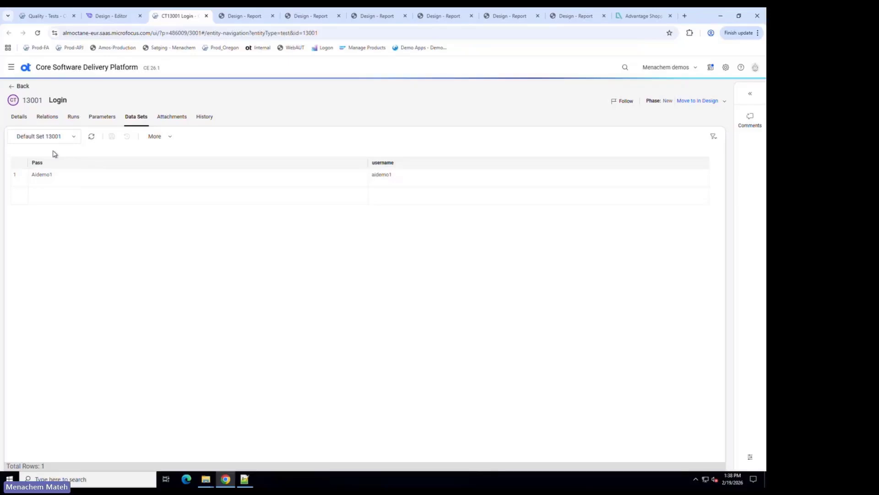
click(73, 136)
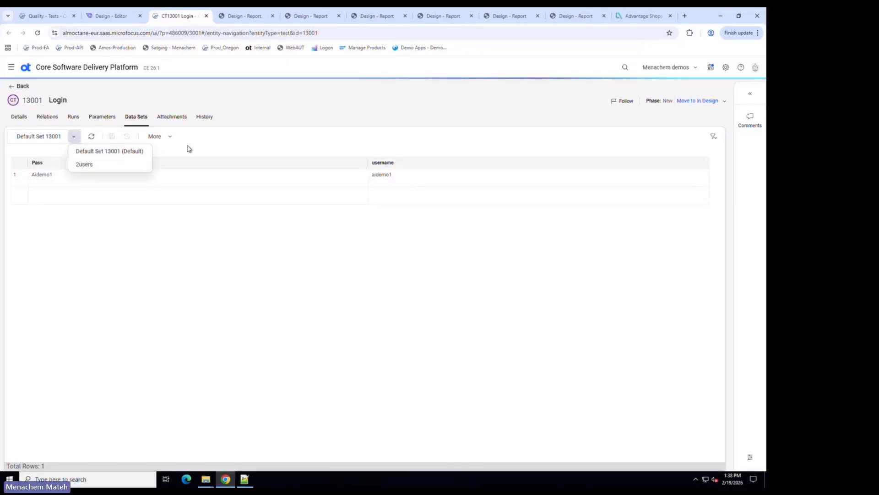
click(156, 136)
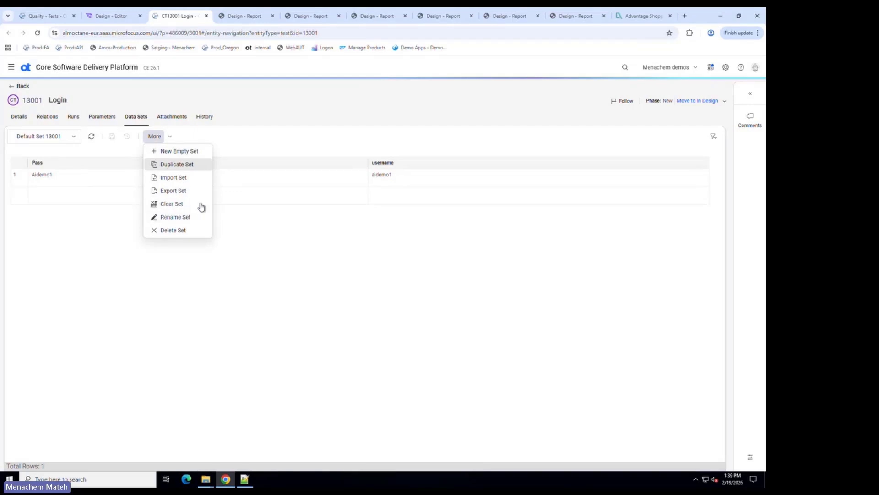
click(68, 138)
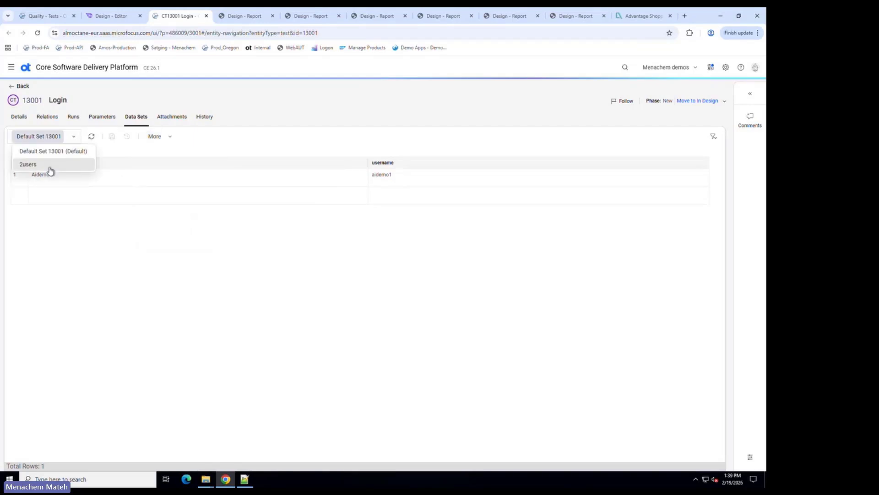
click(50, 166)
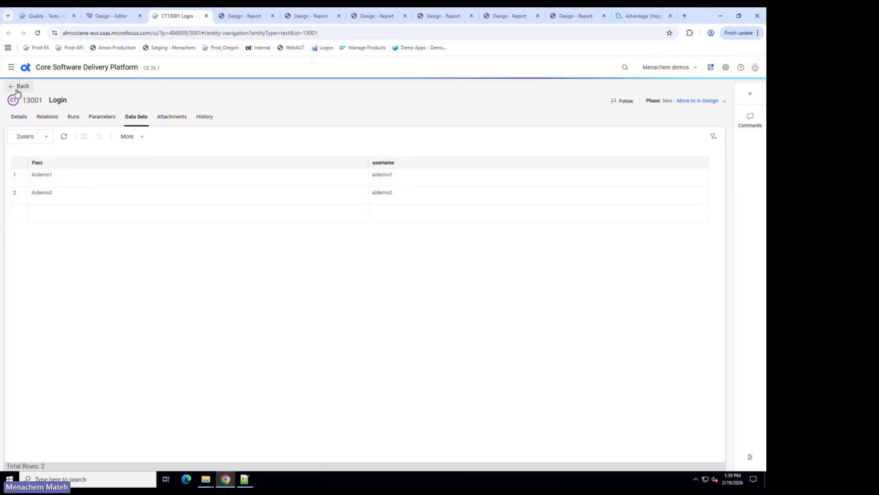
- Open the linked demo23 test suite's planning and view the data set choices for its Login test
click(47, 116)
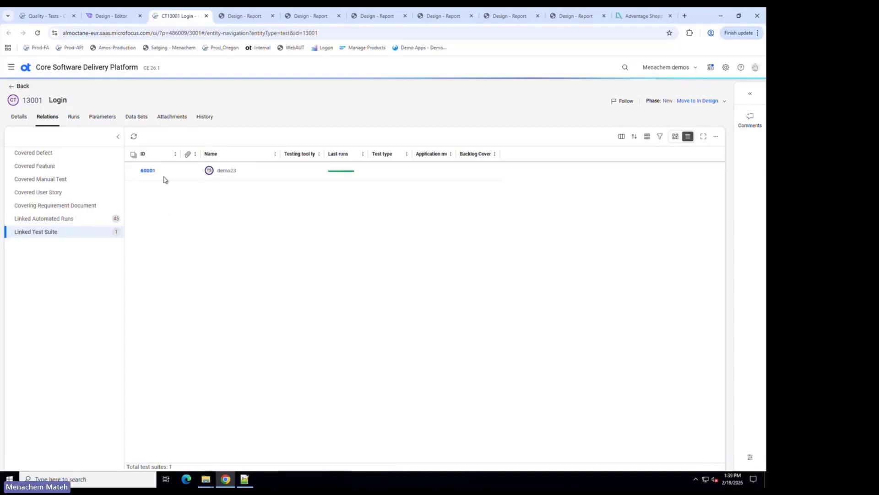
click(148, 171)
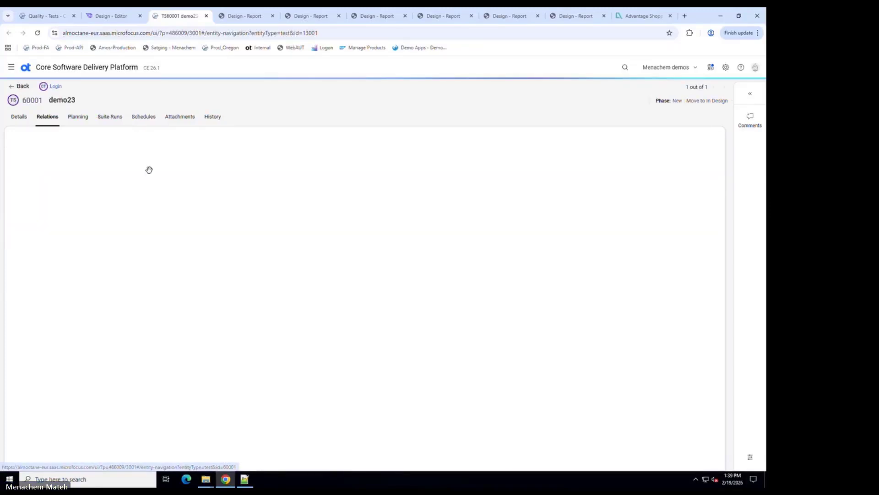
click(79, 118)
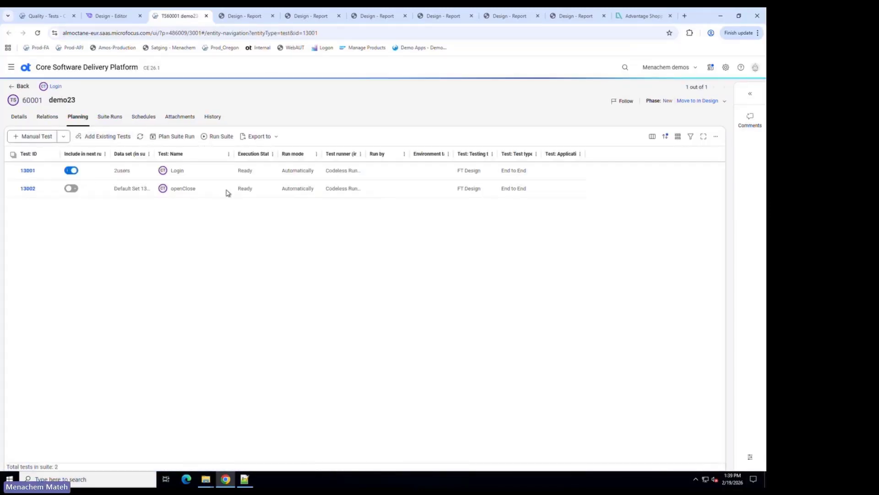
click(136, 172)
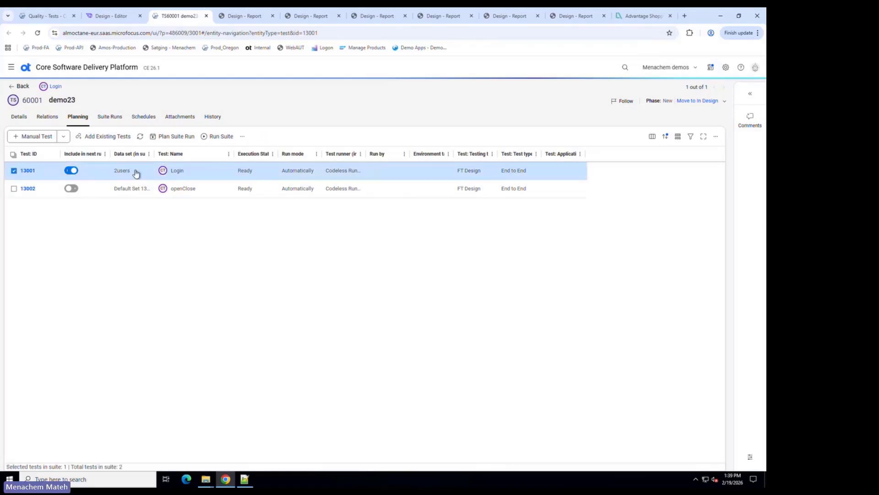
click(137, 173)
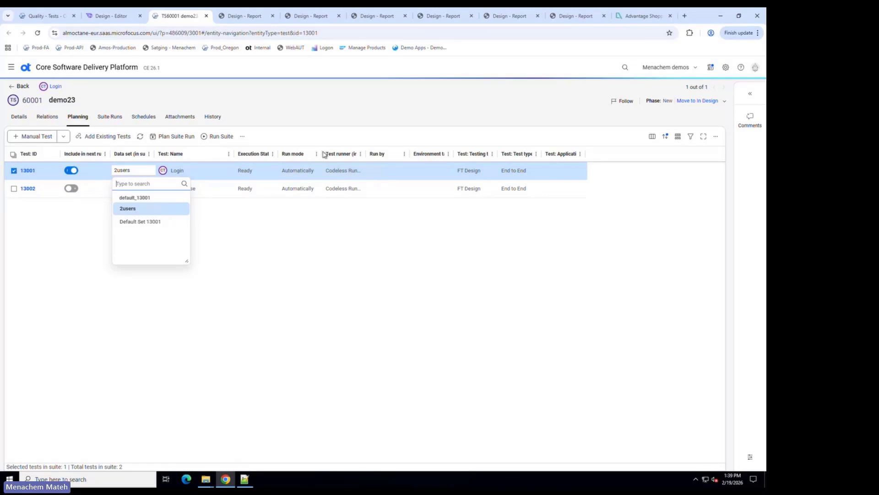
- Open the run report of the two-iteration Login test and view the username entry step of Iteration 1
click(448, 20)
scroll(118, 310, up, 3)
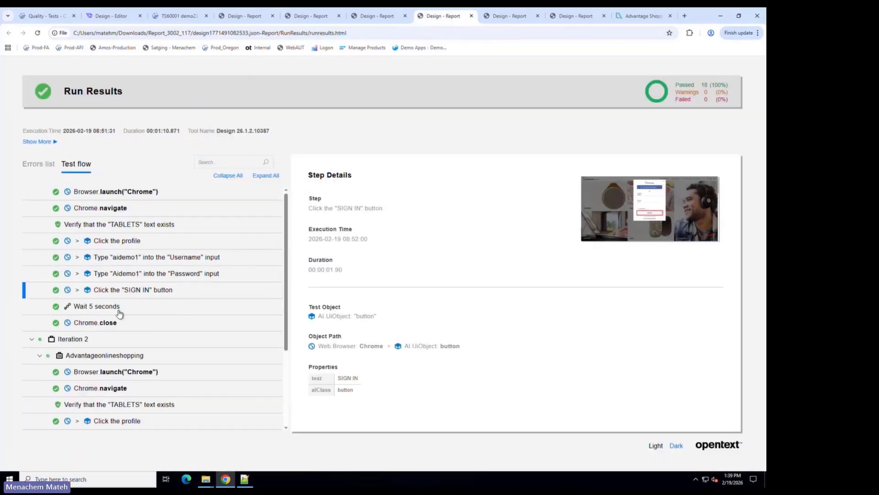
click(32, 374)
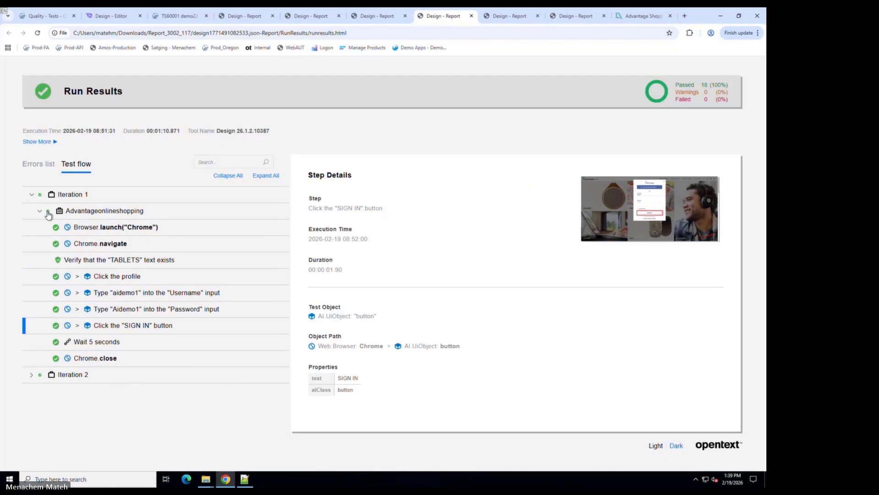
click(32, 194)
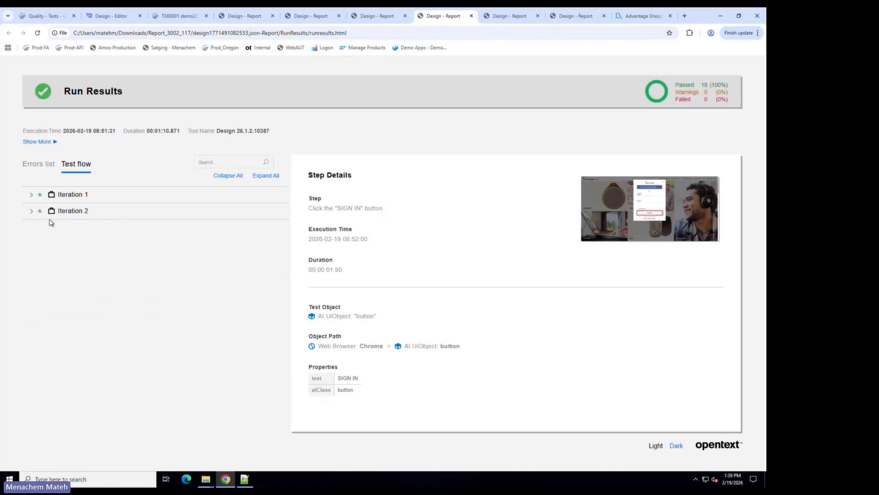
click(31, 195)
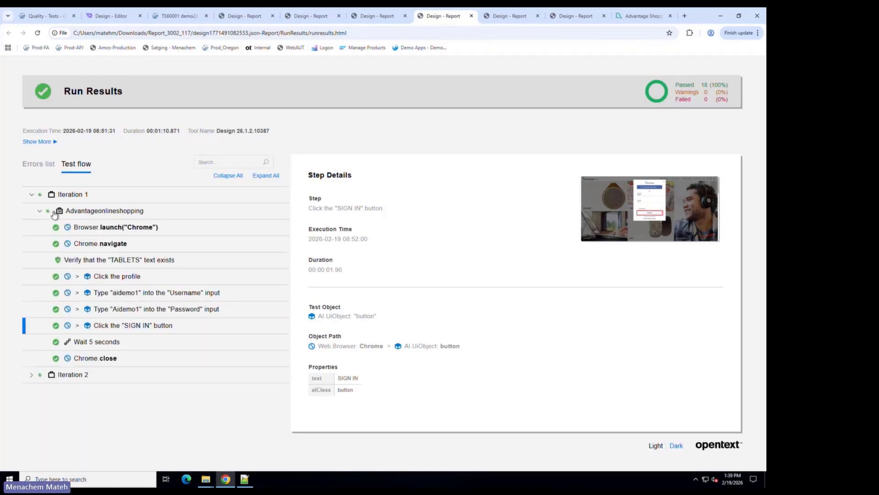
click(169, 295)
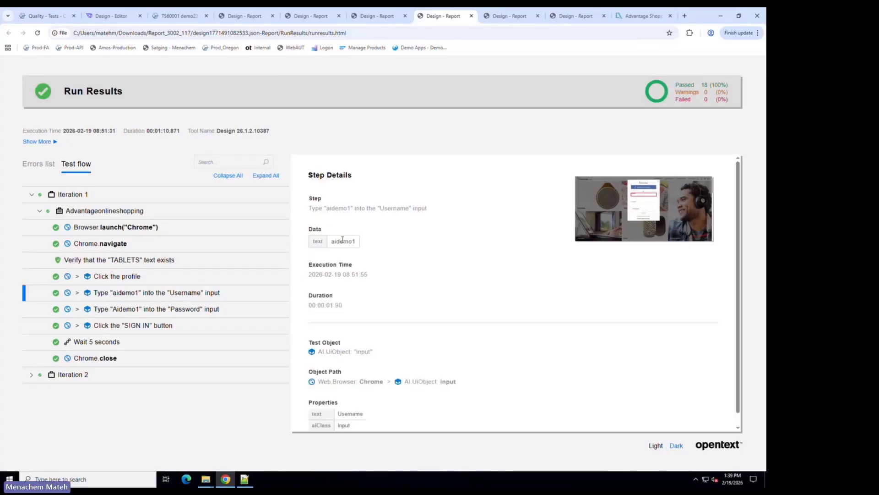
- Expand Iteration 2 in the test flow and view the details of its username entry step
click(41, 375)
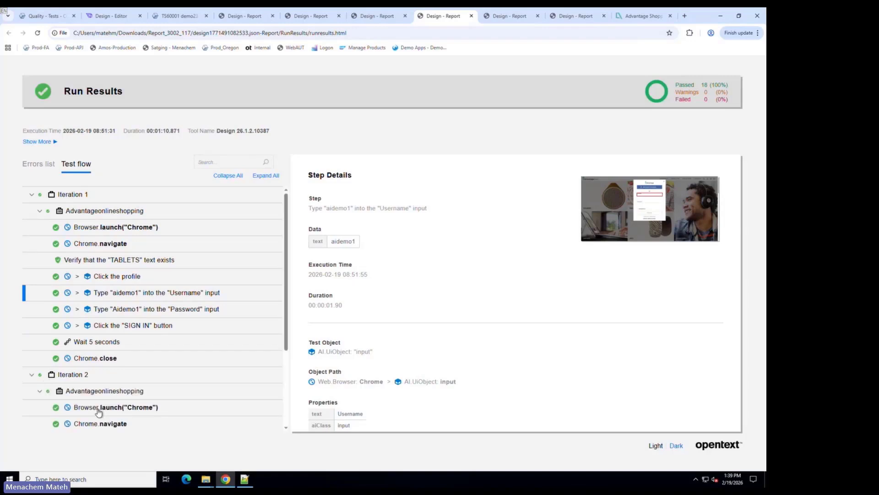
click(45, 392)
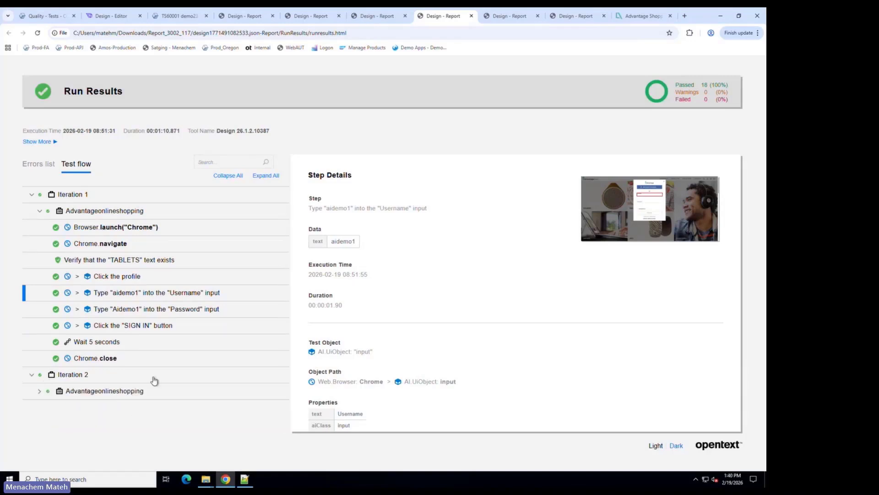
click(101, 393)
scroll(138, 394, down, 2)
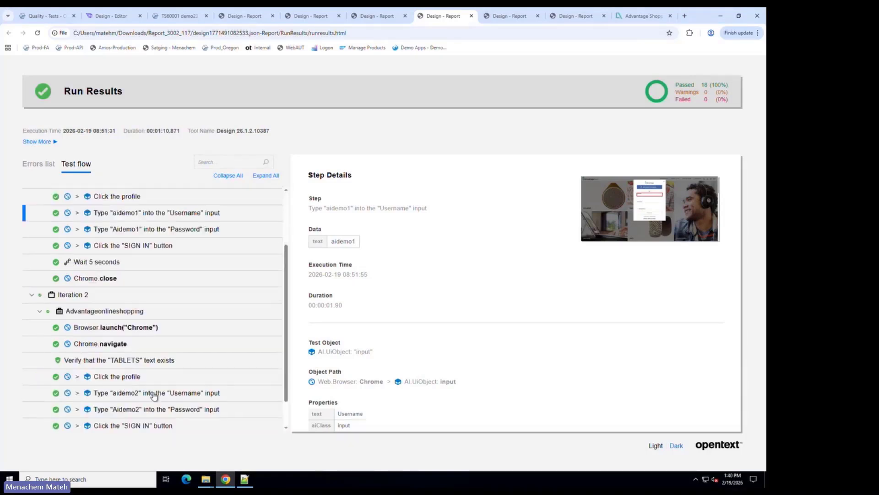
click(184, 394)
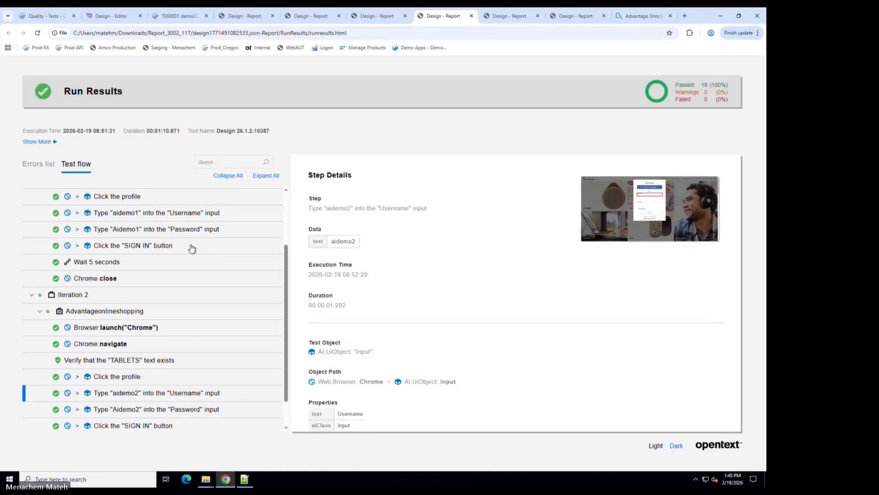
- Step through the SIGN IN, wait and Chrome.close steps of Iteration 1, and enlarge the Chrome.close screenshot to check the signed-in user
click(149, 247)
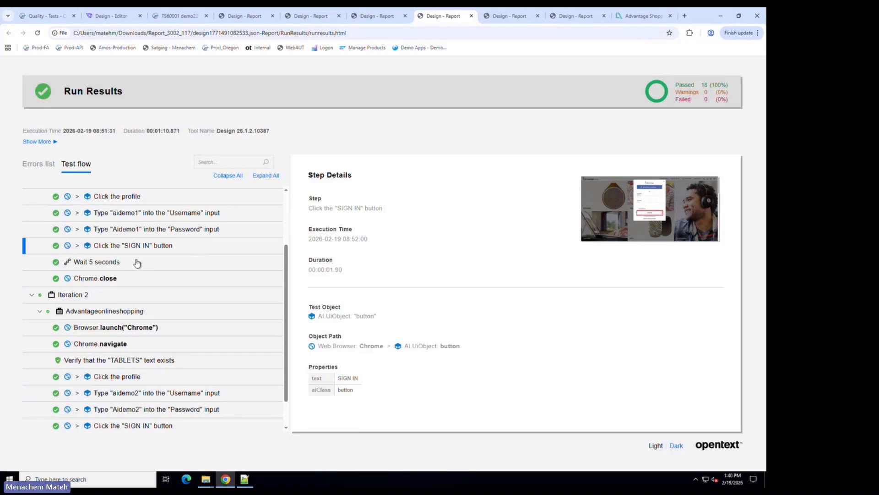
click(146, 262)
click(195, 276)
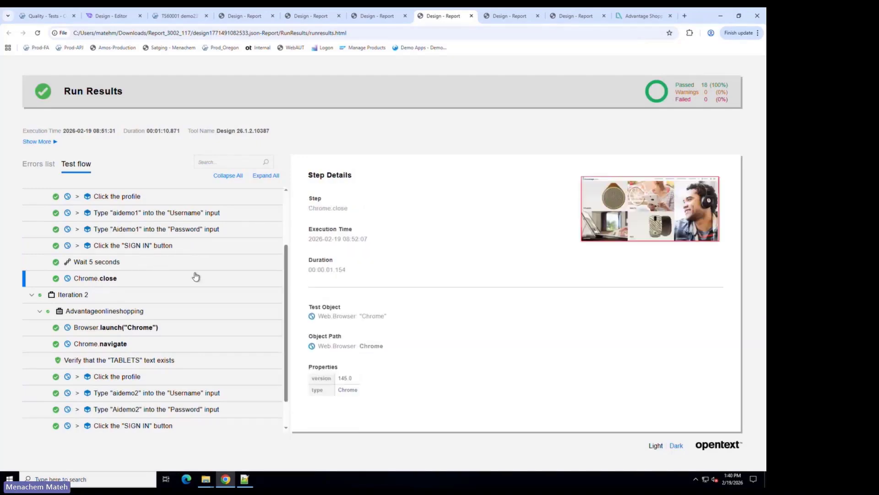
click(691, 206)
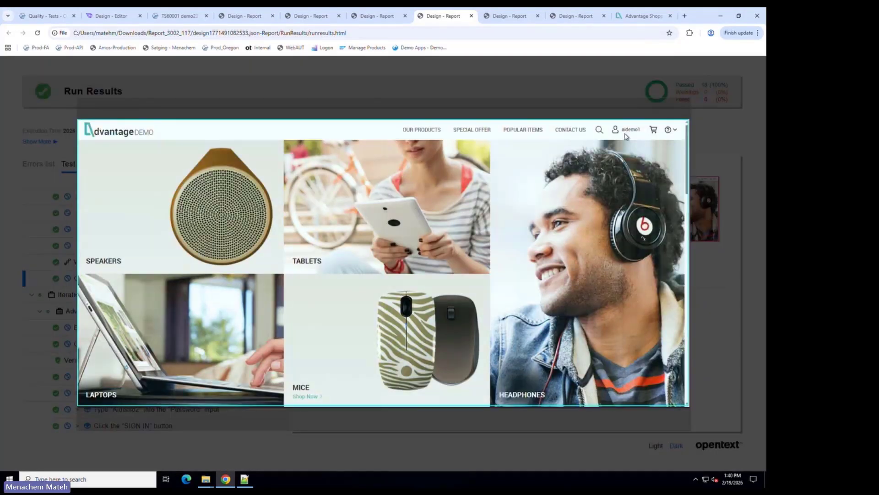
click(717, 206)
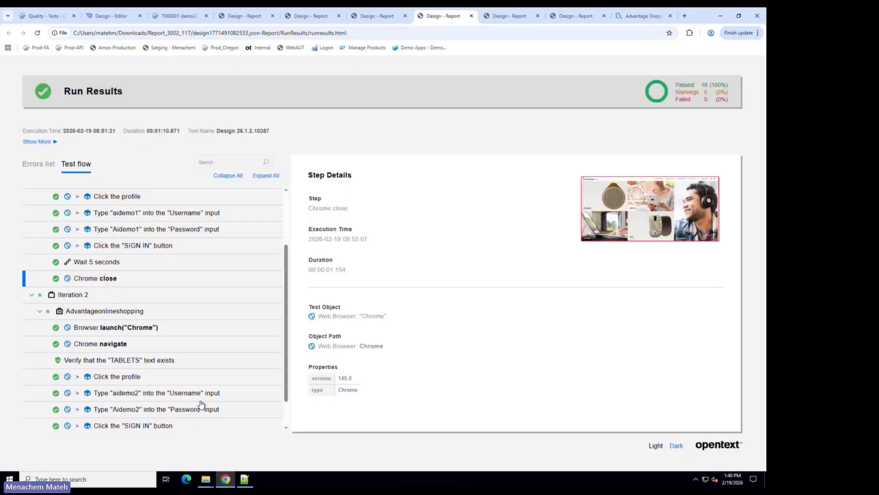
- Step through the SIGN IN, wait and Chrome.close steps of Iteration 2 in the test flow
scroll(183, 403, down, 1)
click(171, 422)
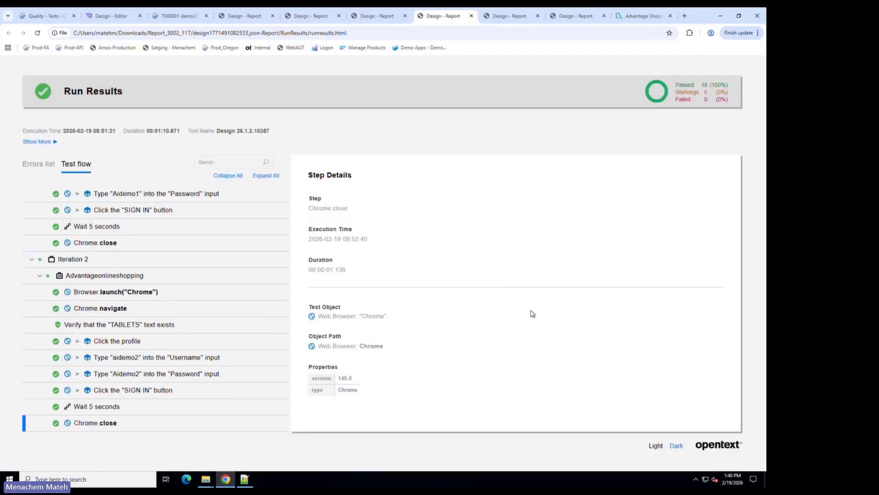
click(132, 406)
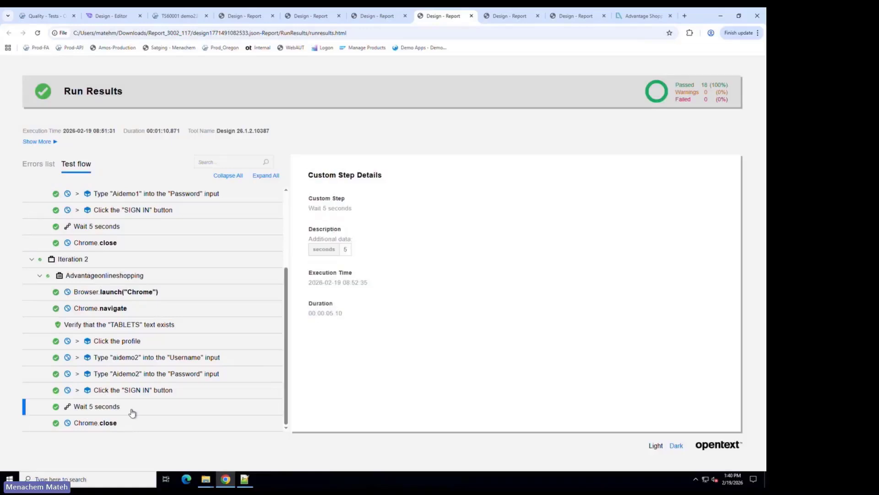
click(139, 423)
click(148, 390)
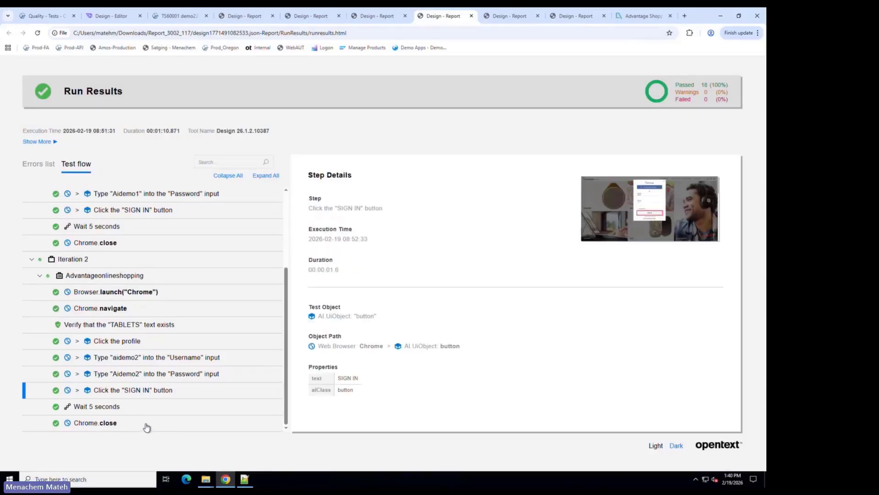
click(146, 425)
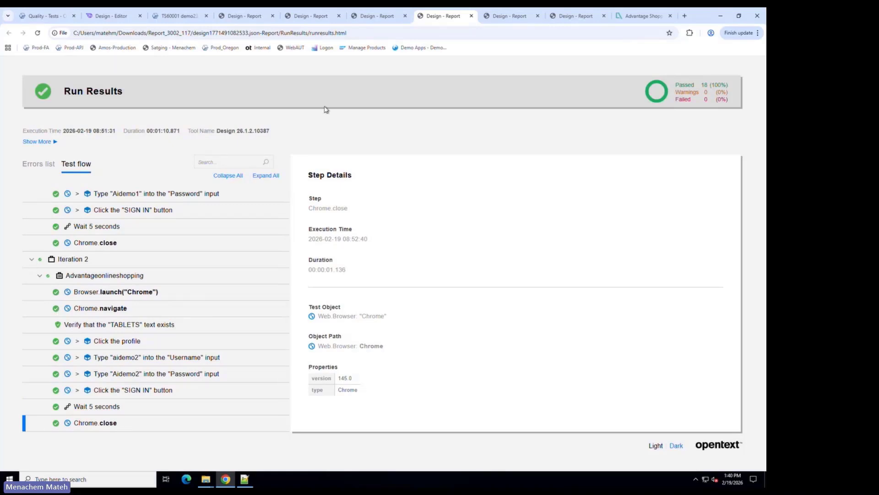
- Close the data set choices of demo23's Login test and view the run report containing addCart and validate_cart
click(171, 17)
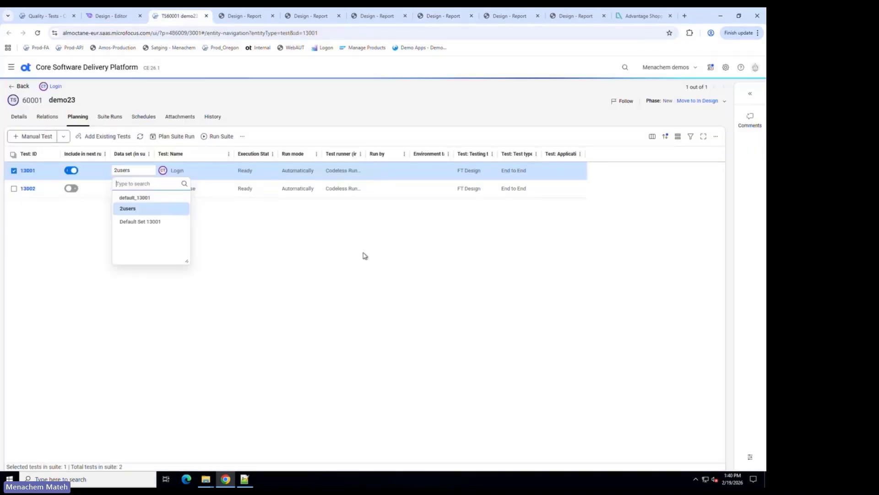
click(378, 292)
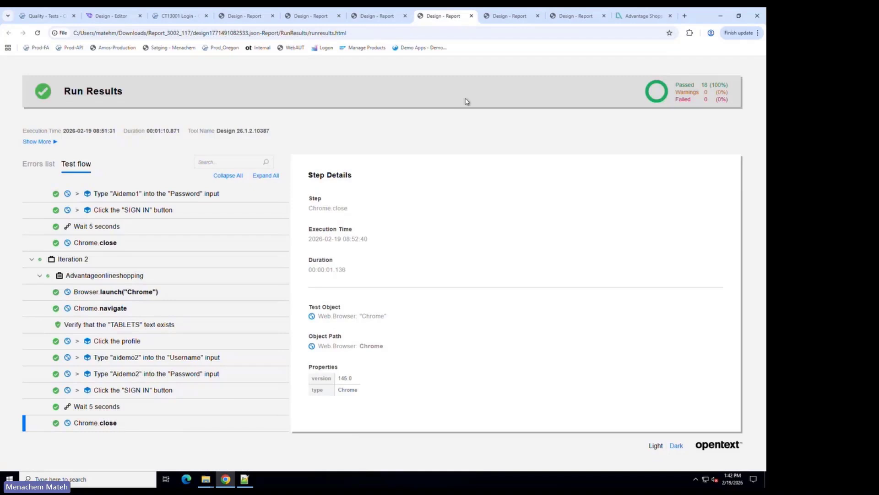
click(512, 15)
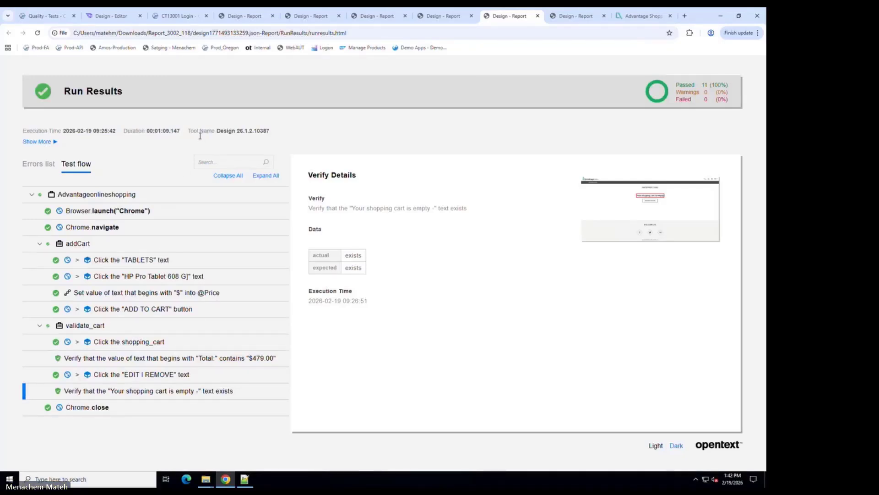
- Remove the Codeless Test subtype from the Quality tests filter and open the model-based test verifycart_00001
click(50, 15)
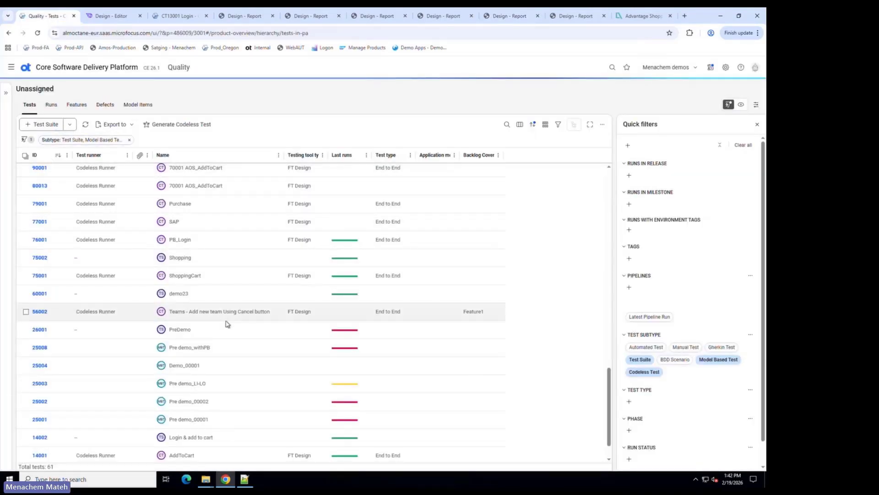
click(645, 373)
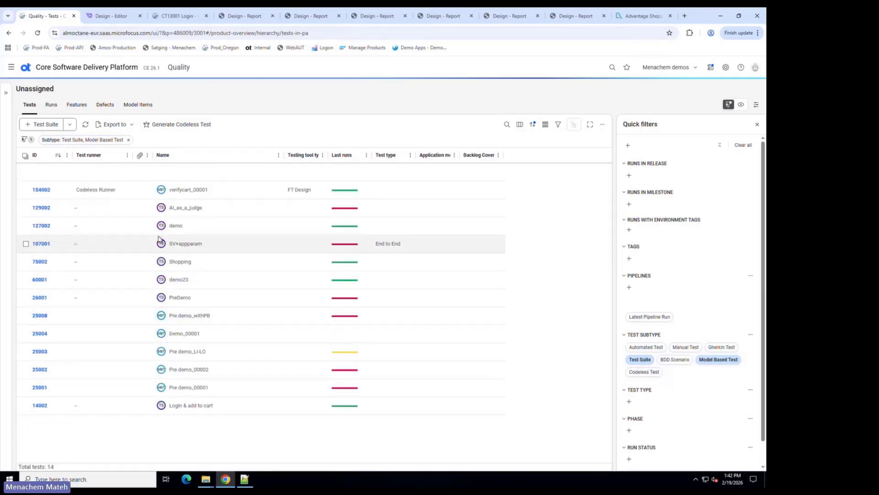
click(41, 190)
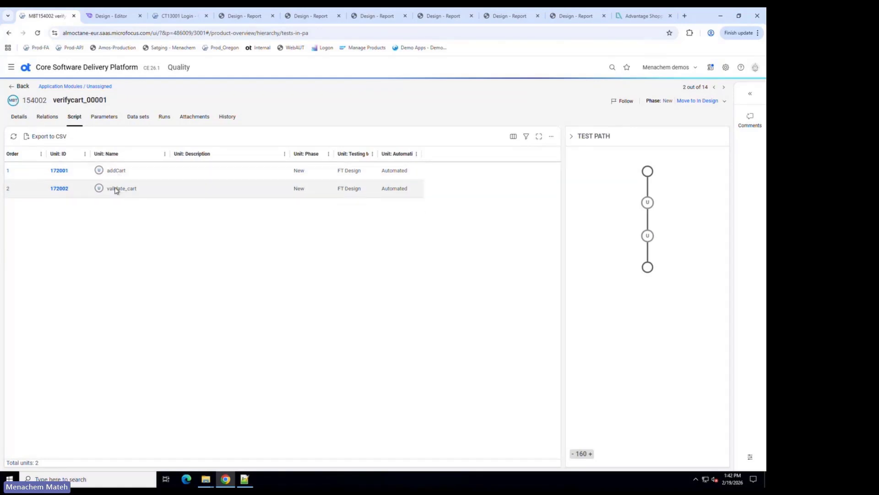
- Switch to the Design editor and view the addCart and validate_cart scripts in the Parameters folder
click(123, 14)
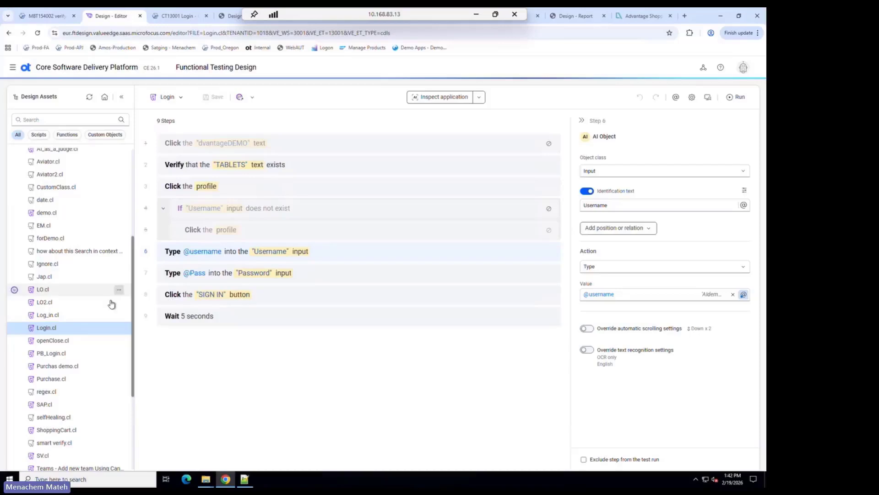
scroll(87, 232, up, 4)
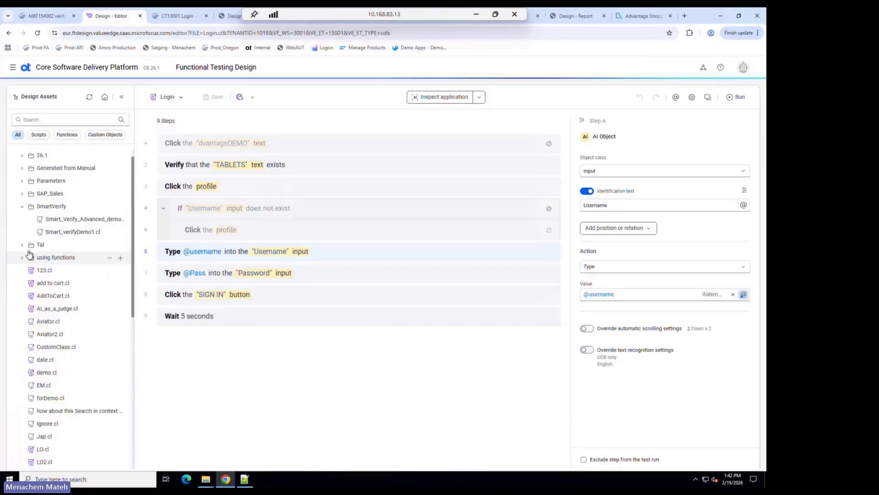
click(23, 181)
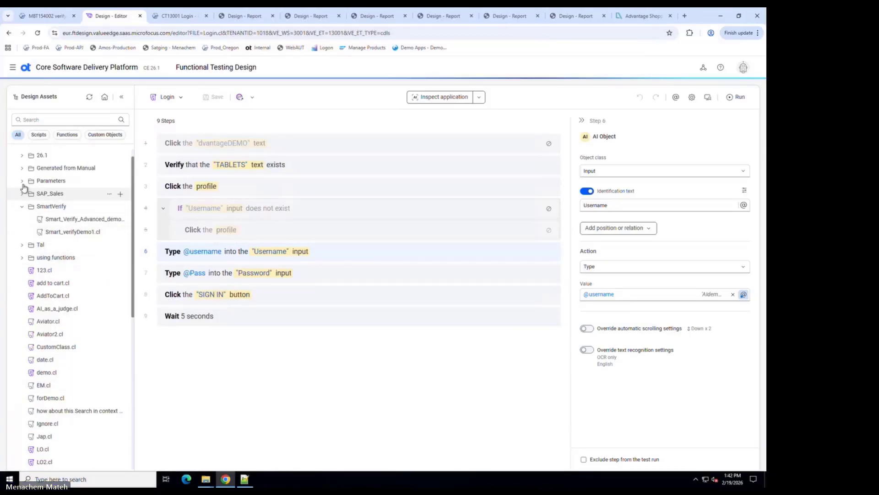
click(59, 194)
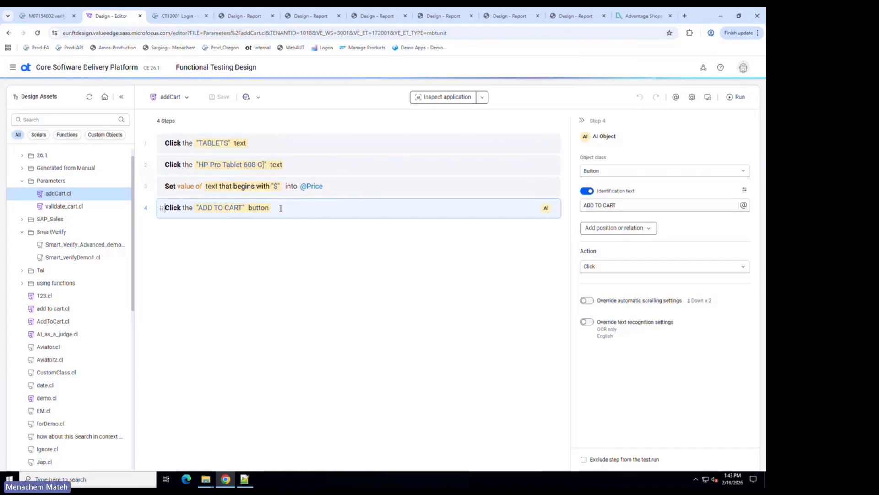
click(87, 206)
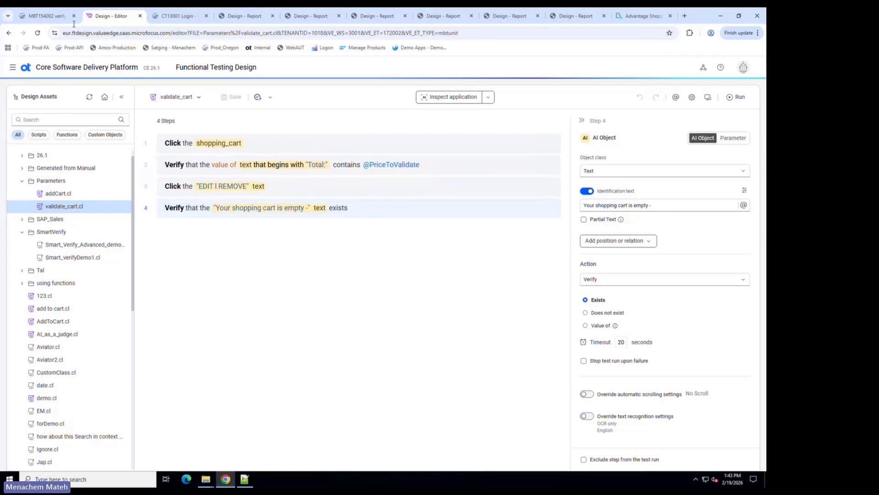
- Show the parameters of verifycart_00001 and unlink the PriceToValidate input from its source parameter Price
click(50, 15)
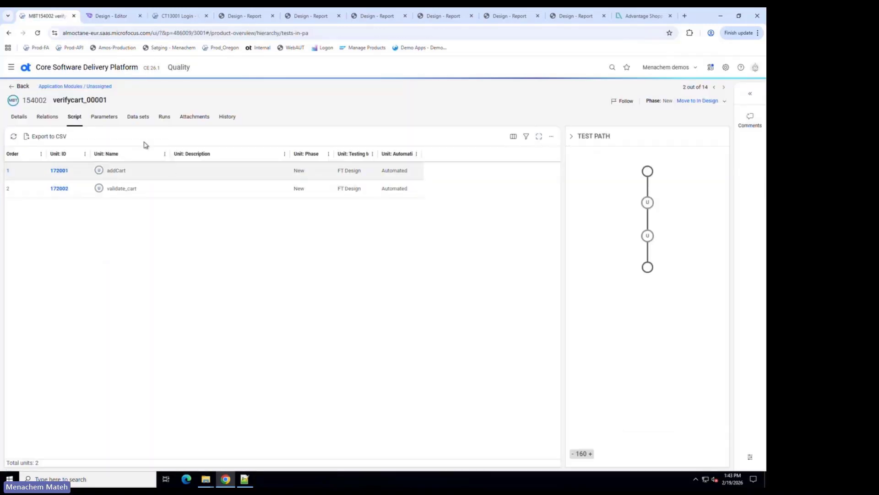
click(105, 117)
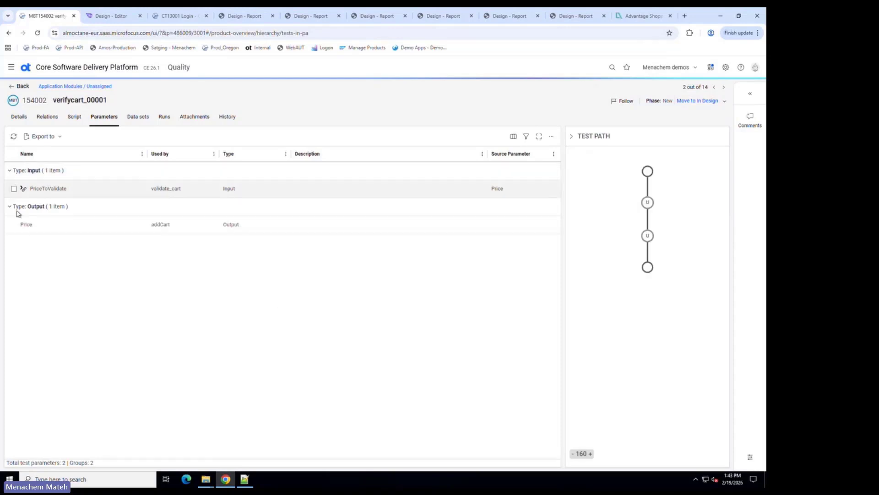
click(11, 205)
click(14, 188)
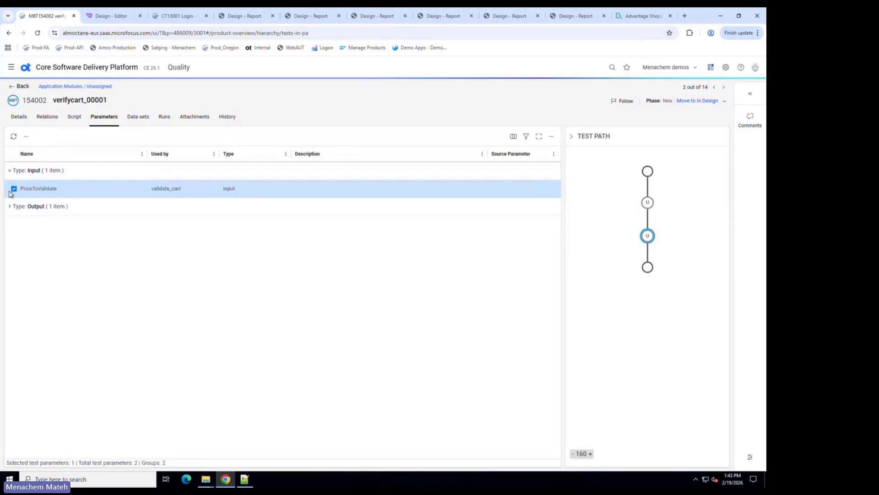
click(10, 207)
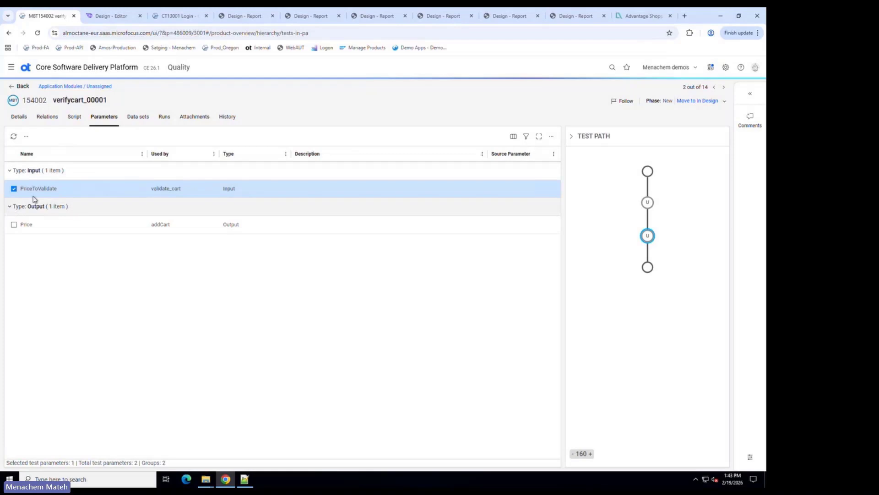
click(14, 189)
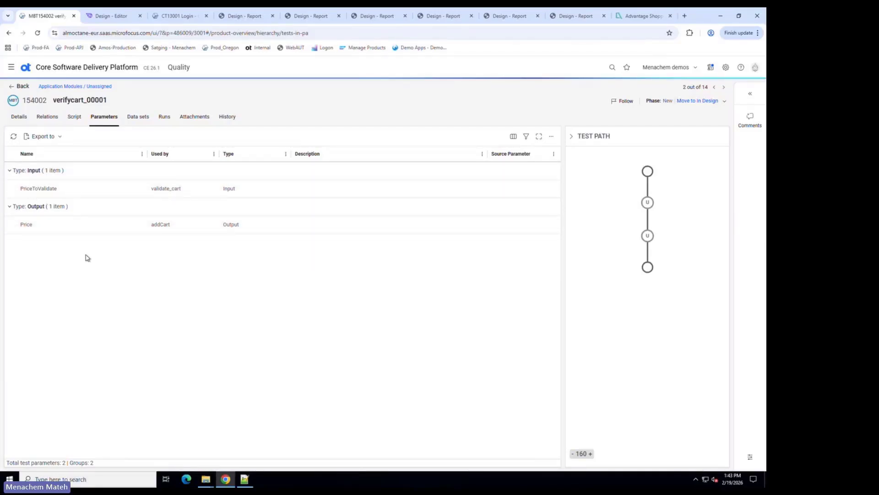
- Link validate_cart's input parameter PriceToValidate to addCart's output parameter Price
click(15, 223)
click(15, 188)
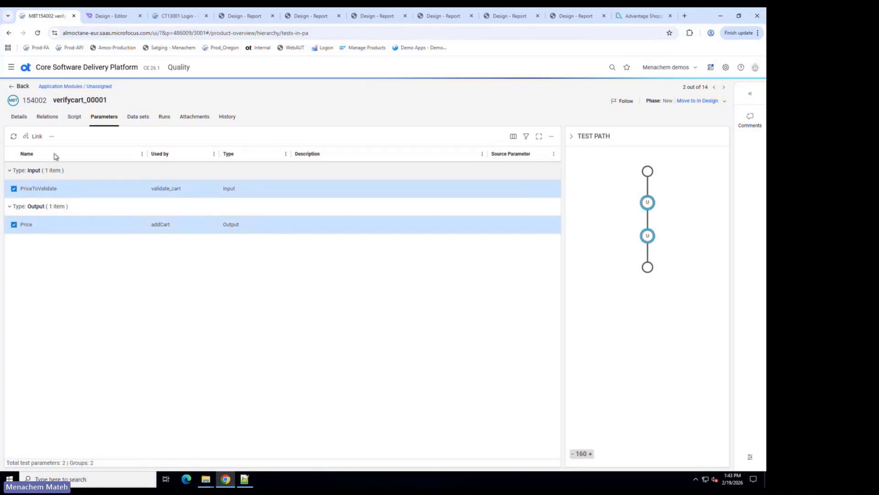
click(37, 137)
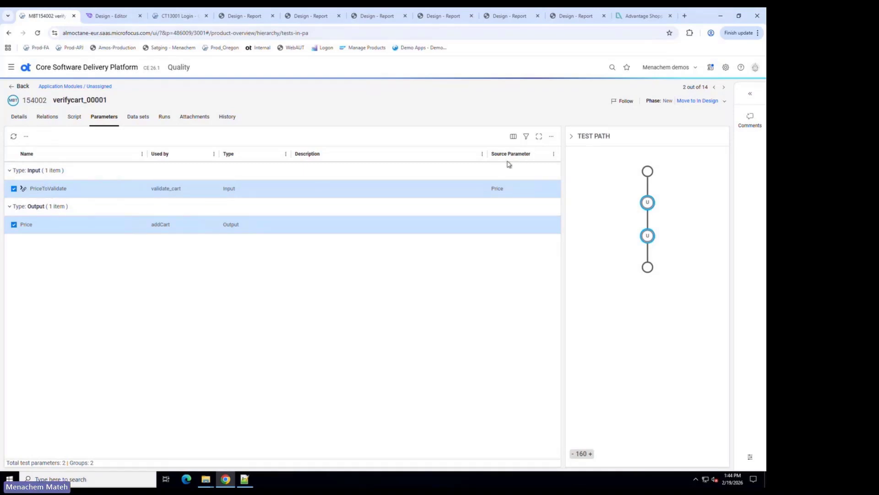
mouse_move(504, 195)
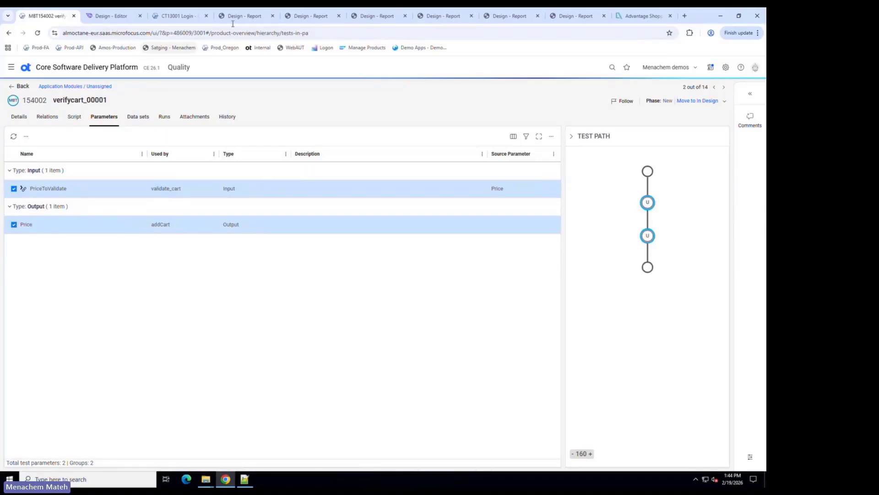
click(508, 16)
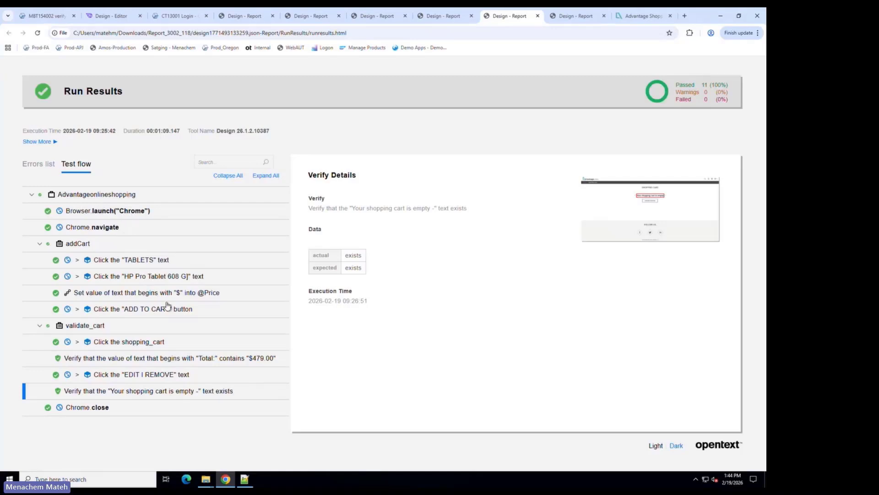
click(104, 245)
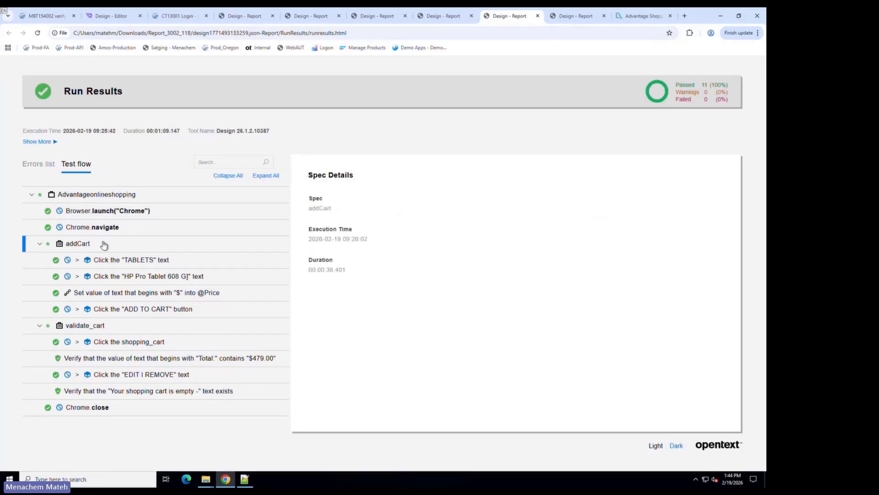
click(160, 261)
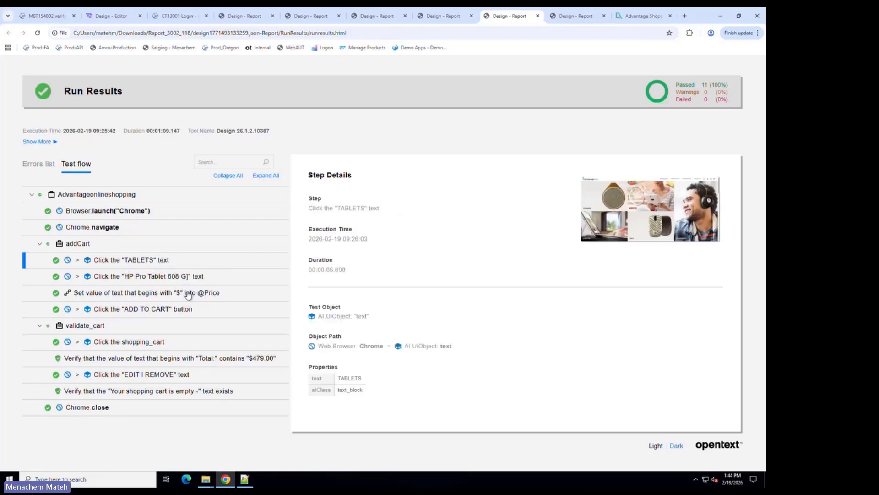
click(183, 276)
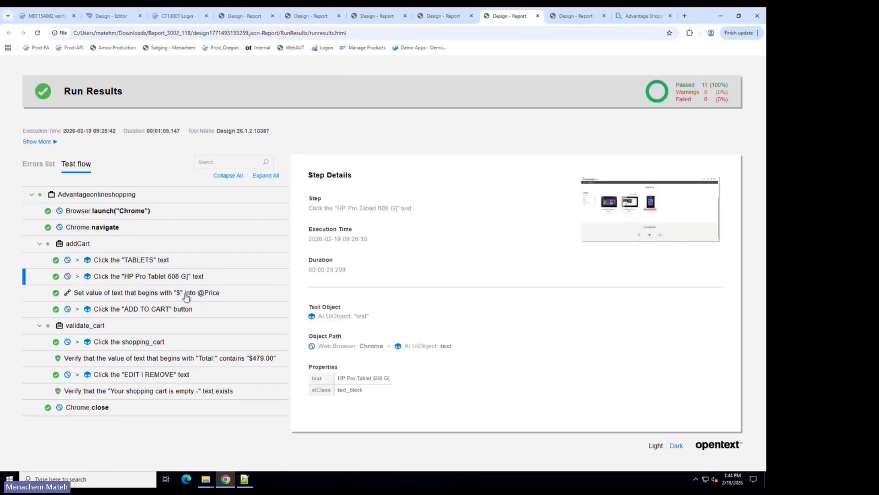
click(185, 294)
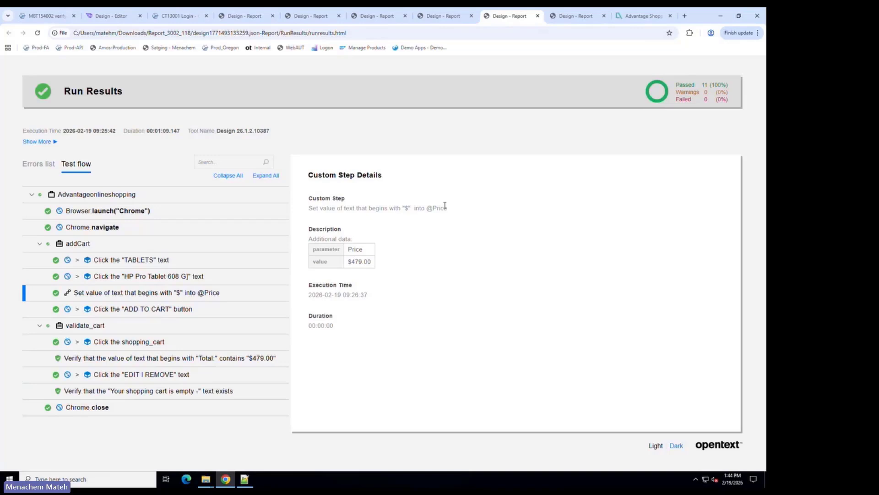
click(208, 314)
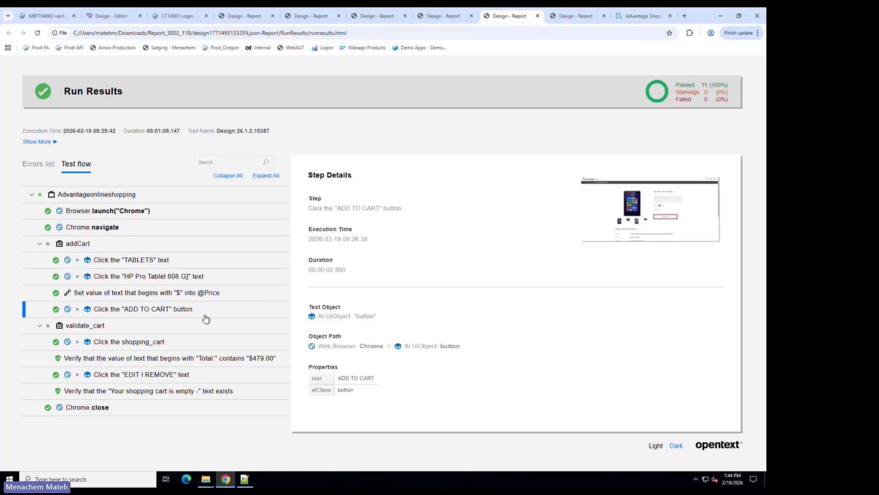
- View the validate_cart details in the report, including its shopping_cart click and the "Total:" verification
click(100, 327)
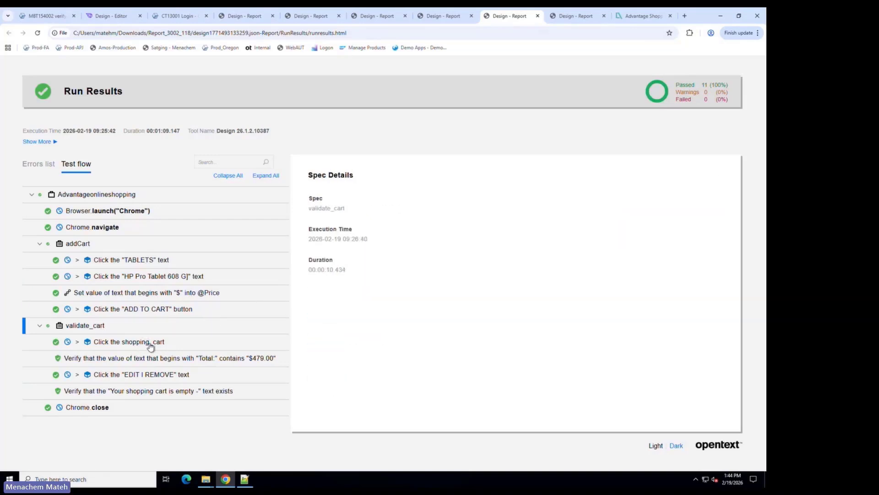
click(151, 344)
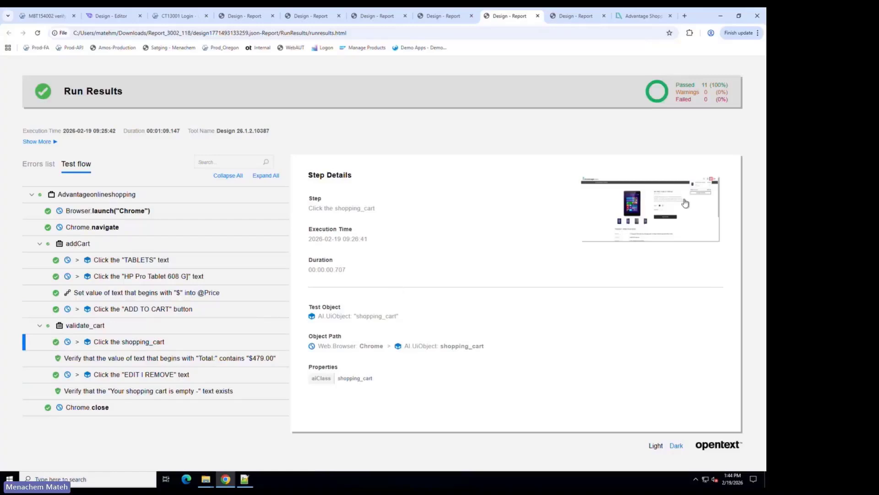
click(183, 358)
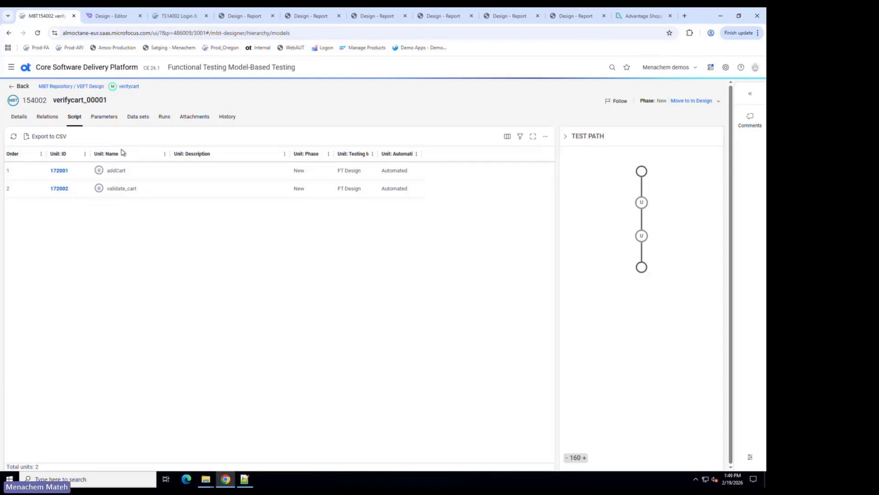
- Return to the Design editor, collapse the SmartVerify folder, and collapse and re-expand the Scripts root
click(111, 20)
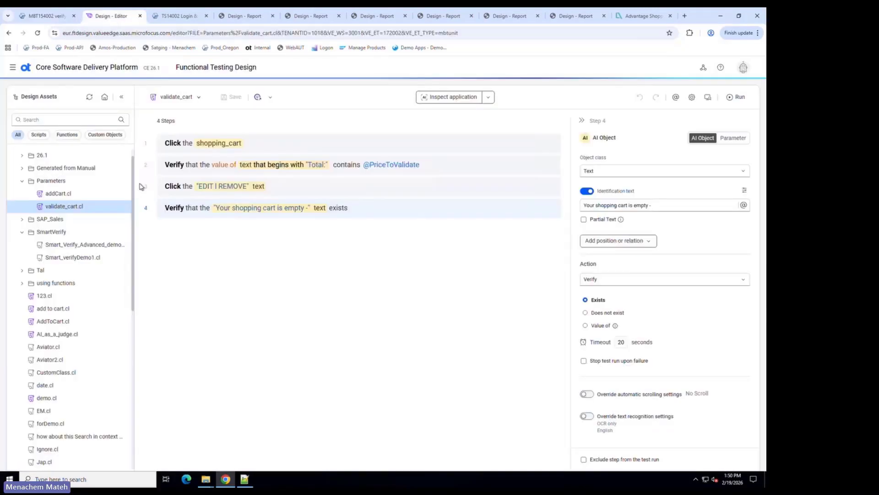
click(22, 232)
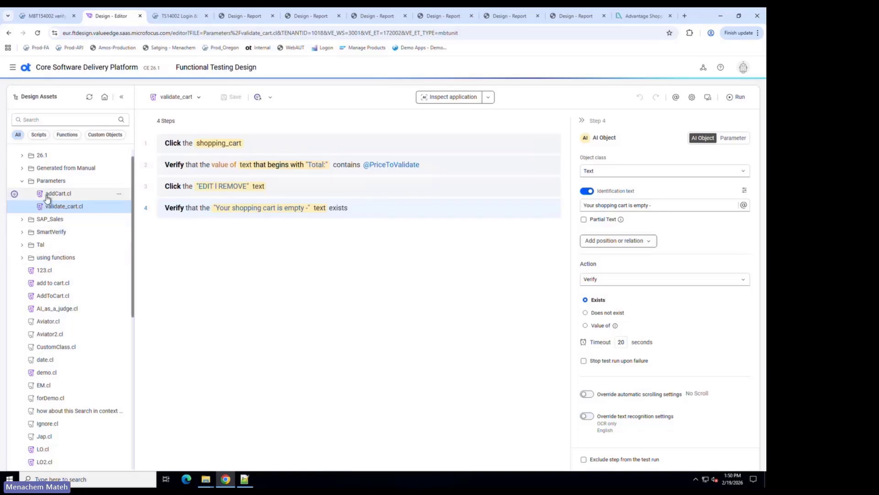
scroll(42, 201, up, 2)
click(13, 156)
click(14, 157)
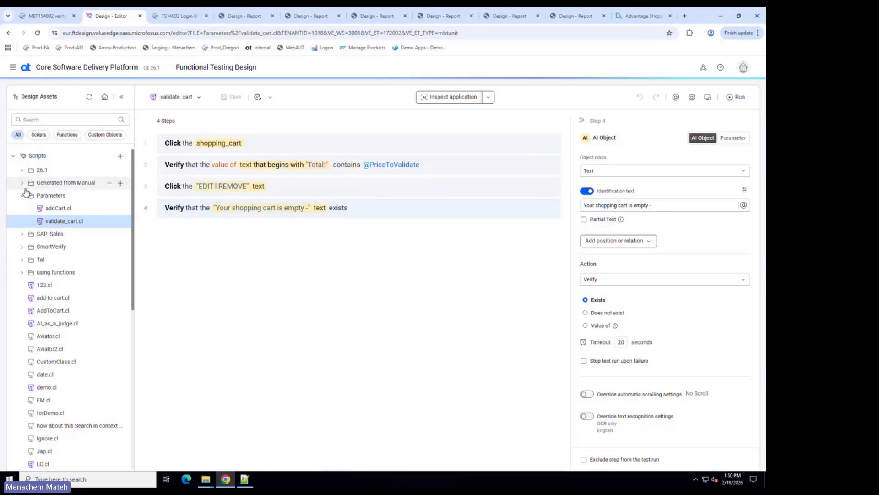
- Collapse the Parameters folder, open the "Add items to cart" script from the using functions folder, and select its AmountToAdd call step
click(21, 197)
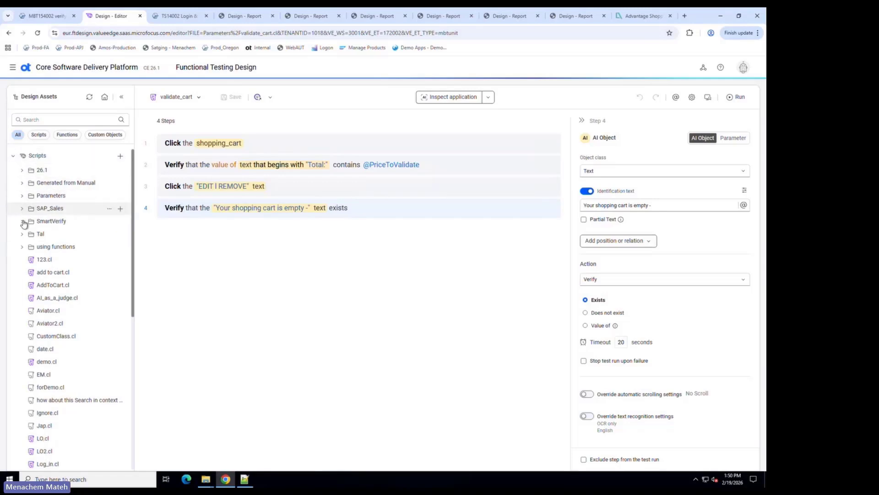
click(23, 247)
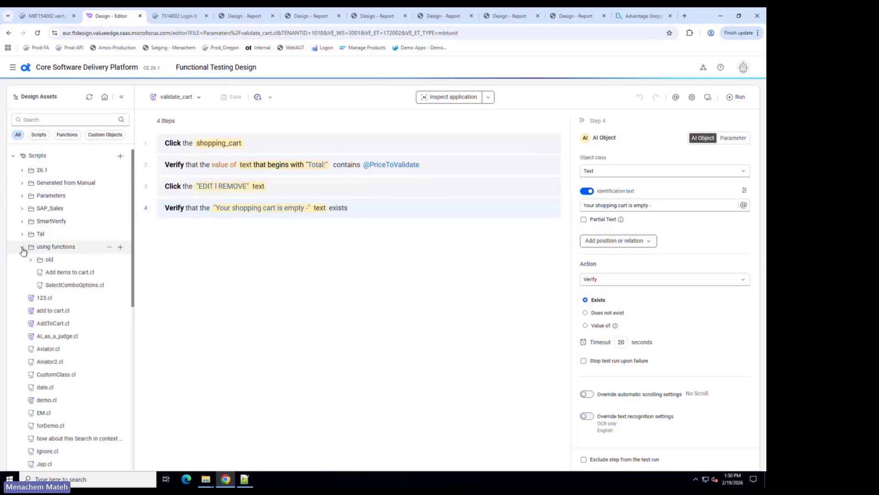
click(76, 273)
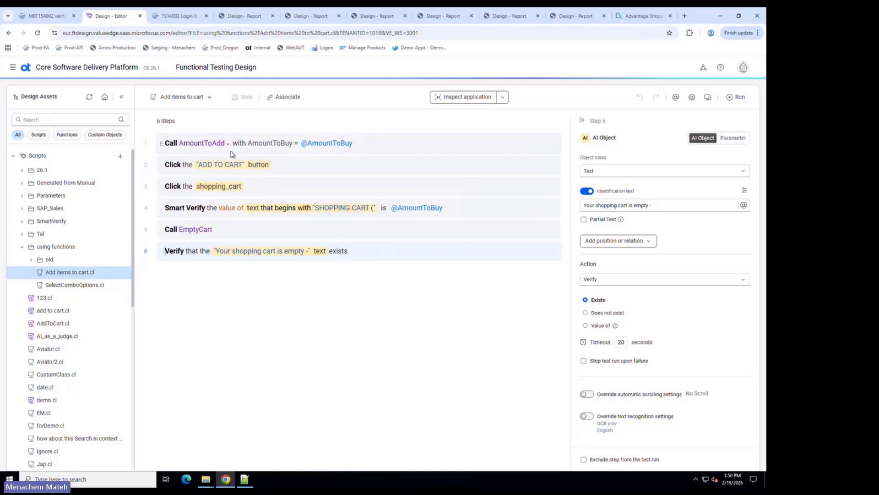
click(370, 142)
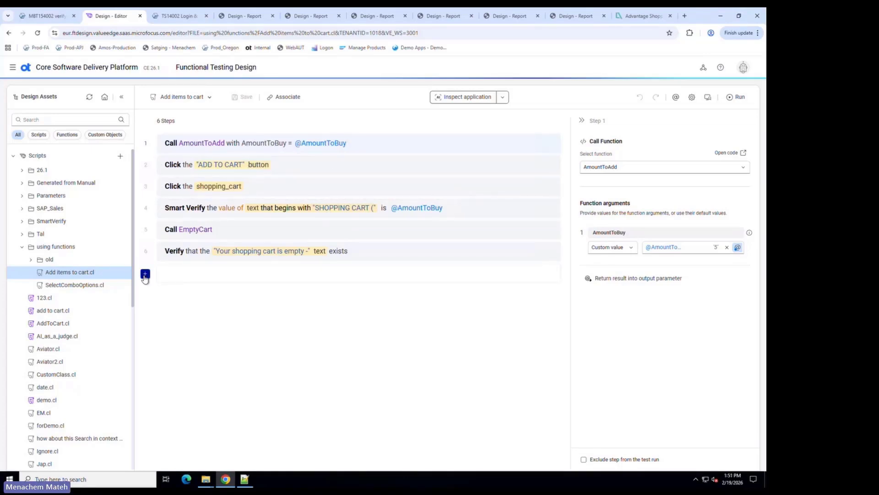
- Add a Call function step at the end of the script and view the functions it can call
click(145, 275)
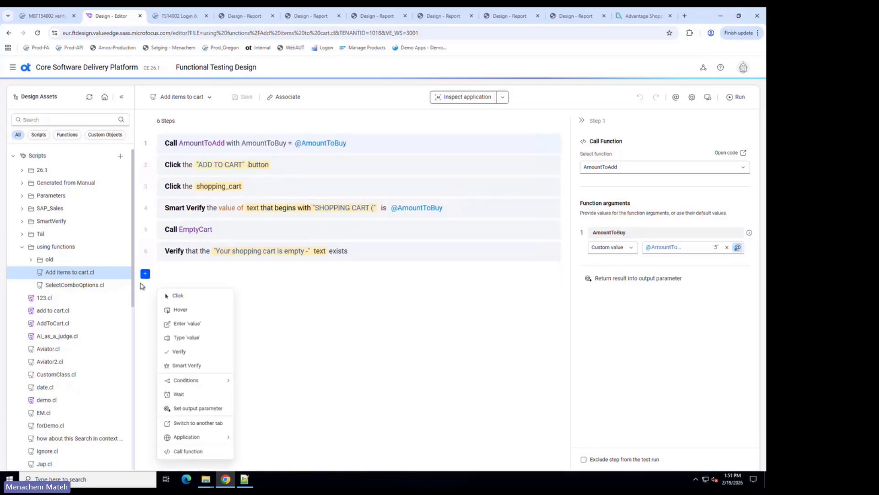
click(192, 452)
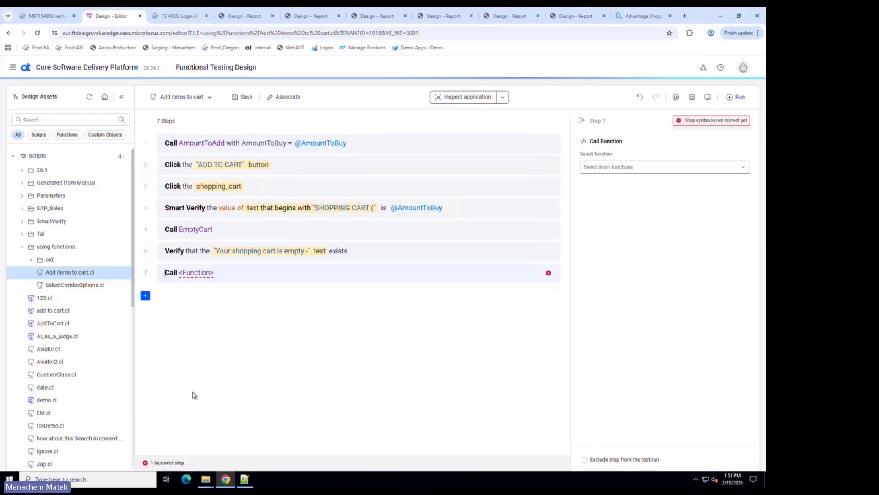
click(218, 276)
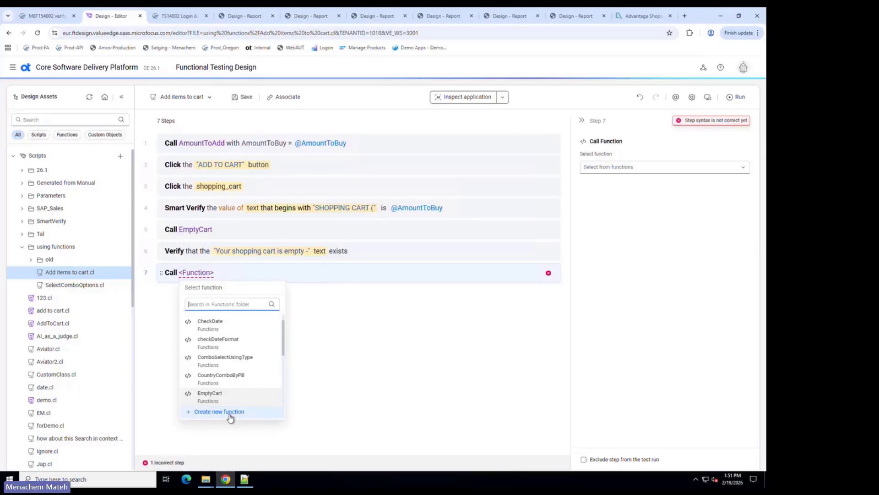
click(359, 263)
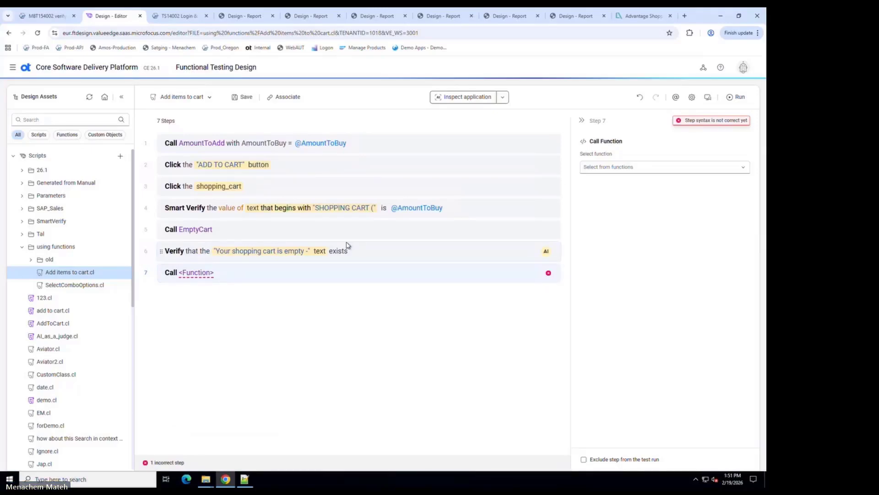
- Open the code of the AmountToAdd function called in step 1, discarding the script's unsaved changes
click(380, 145)
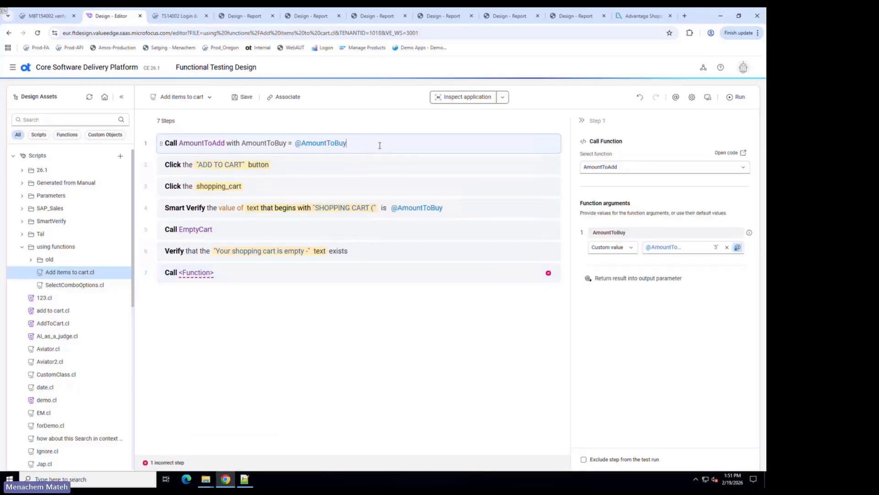
click(738, 153)
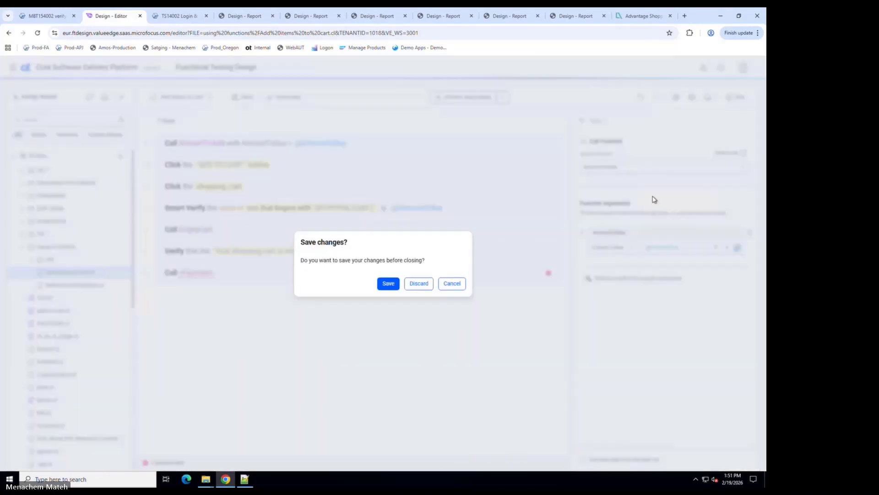
click(420, 285)
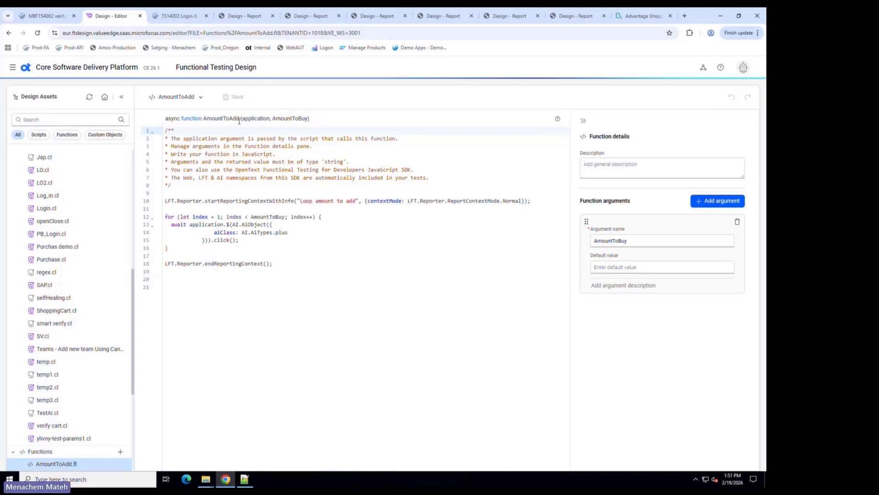
- Examine the AmountToAdd code, including its application and AmountToBuy arguments, LFT namespace, for loop, and plus AI type
drag(242, 118, 271, 120)
drag(273, 118, 315, 127)
double_click(165, 201)
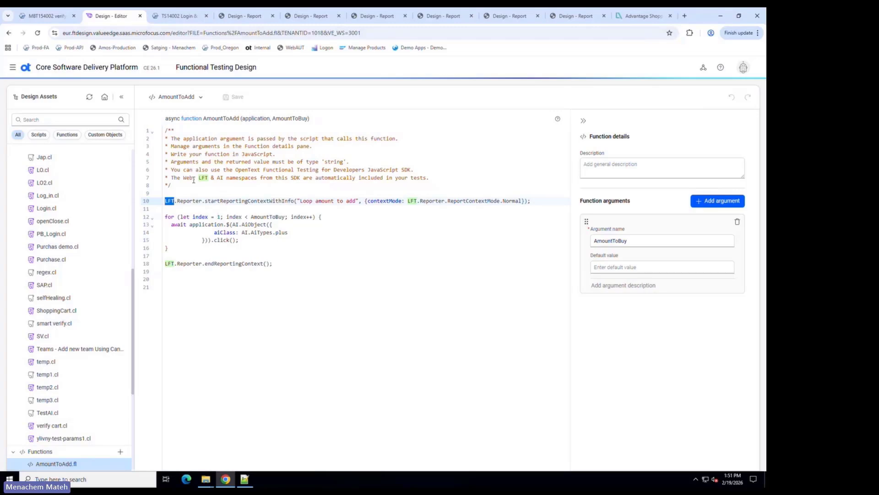
drag(172, 179, 283, 178)
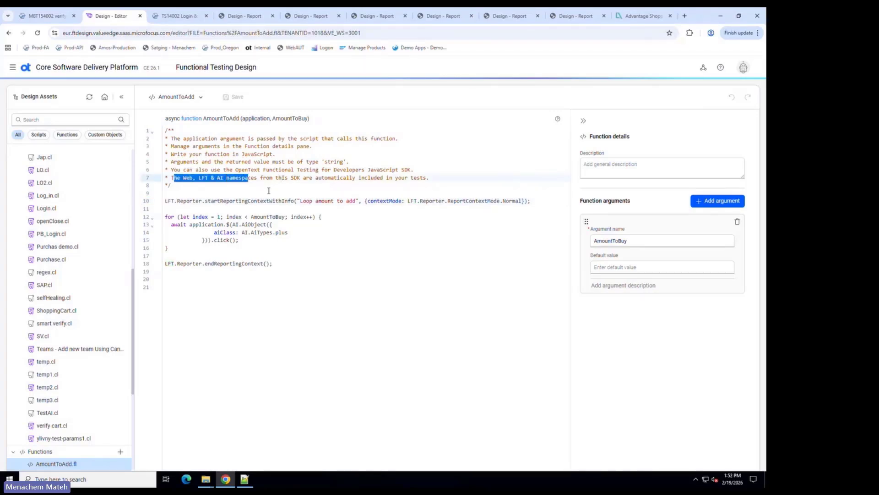
click(166, 217)
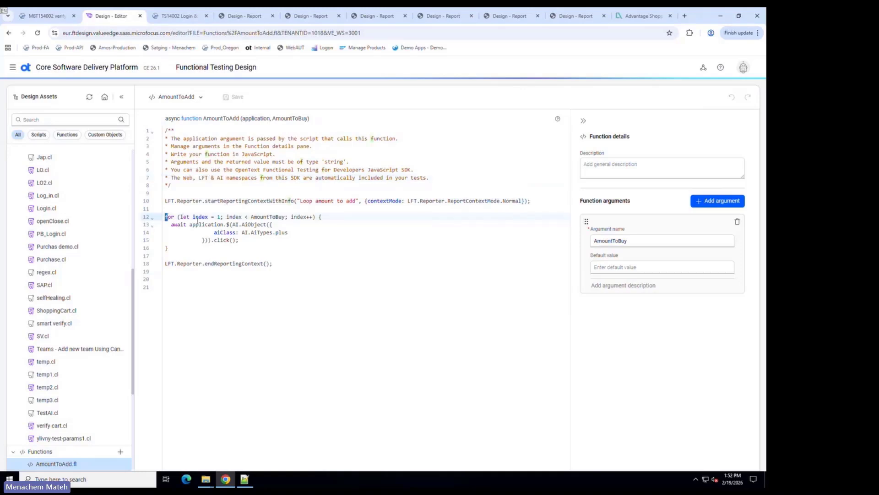
click(259, 239)
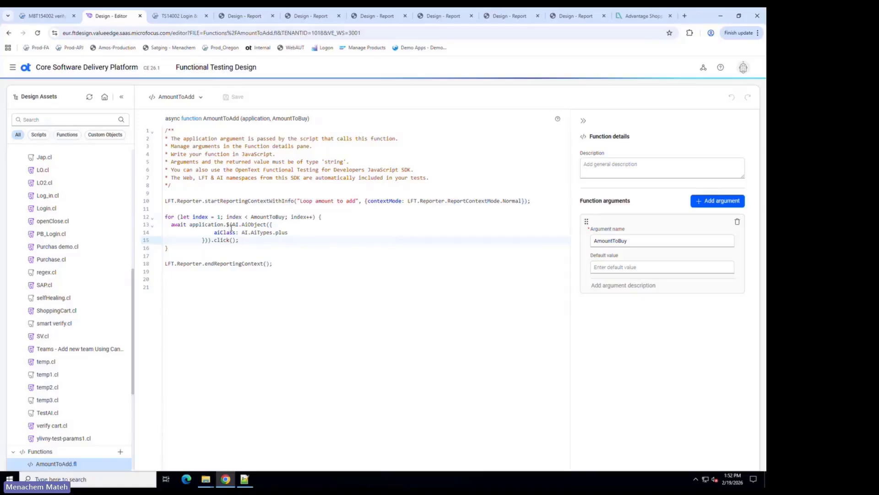
double_click(277, 232)
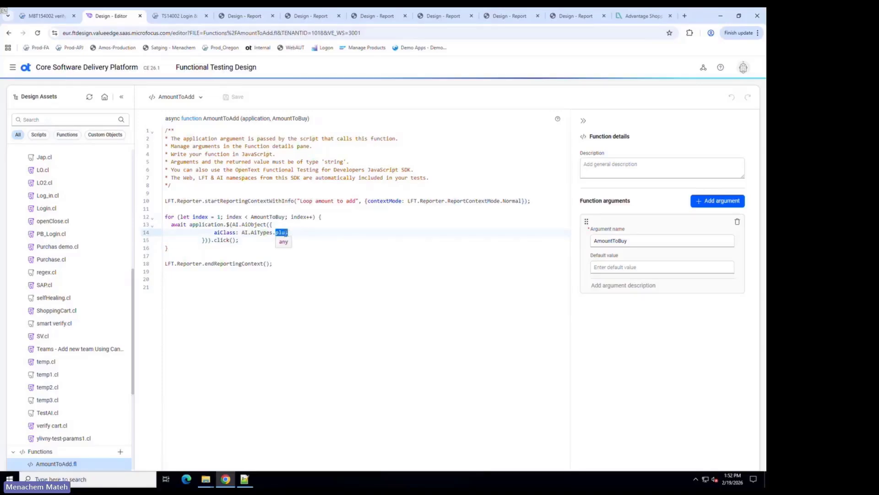
- Switch to the Advantage shopping site and open the Logitech X100 speaker's product page to view its quantity controls
click(639, 16)
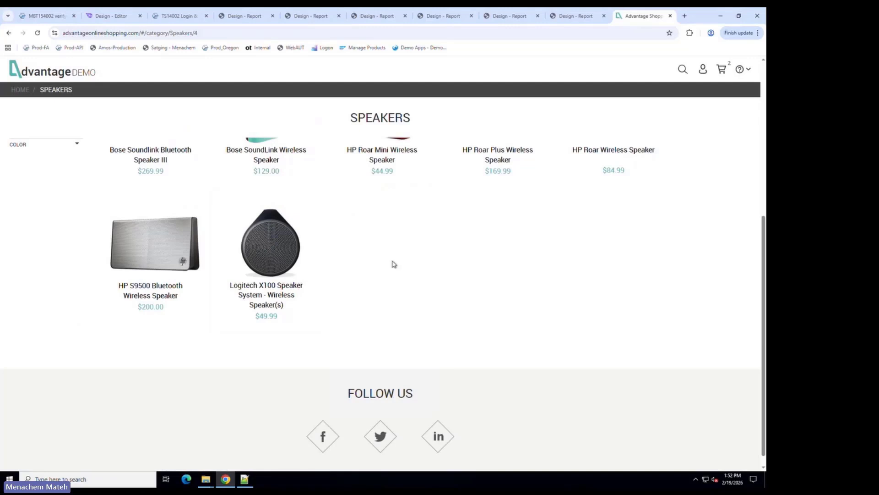
click(304, 269)
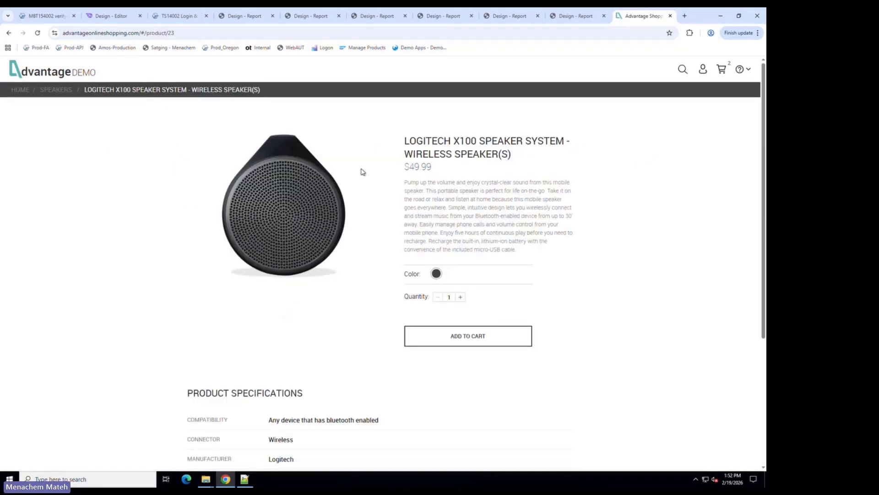
- Return to the Design editor, reopen the "Add items to cart" script, and open the code of its EmptyCart function
click(123, 17)
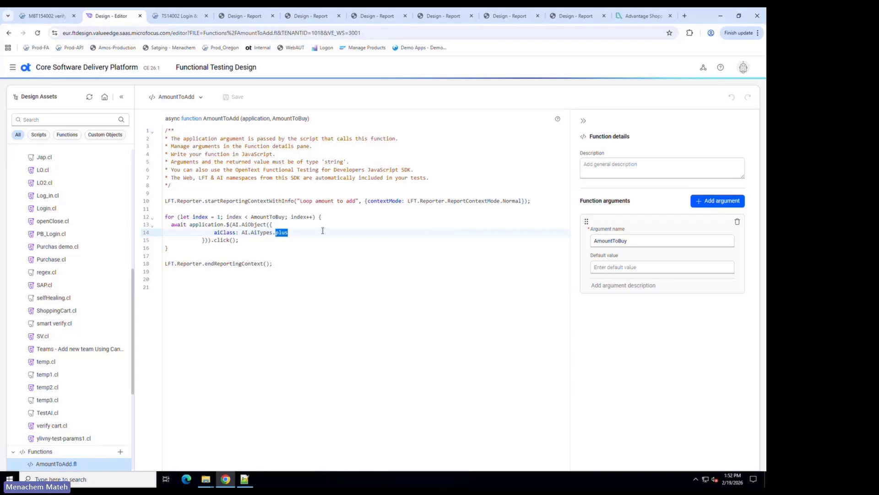
scroll(122, 171, up, 7)
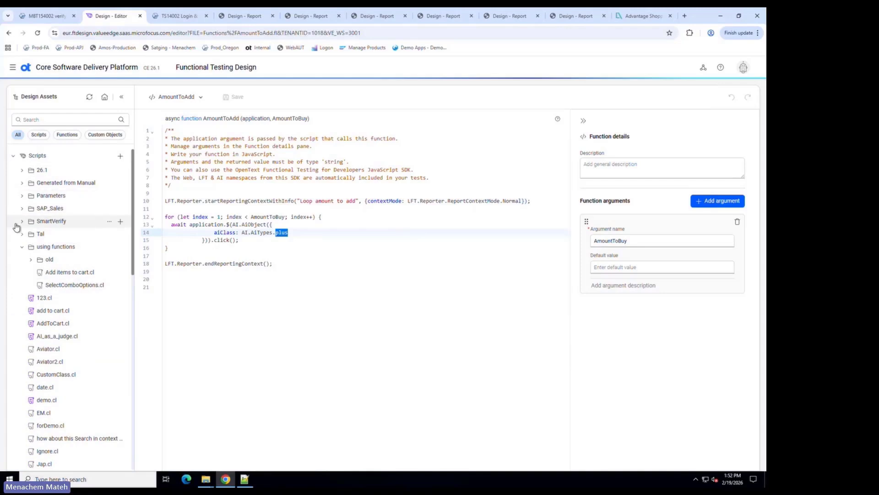
click(86, 274)
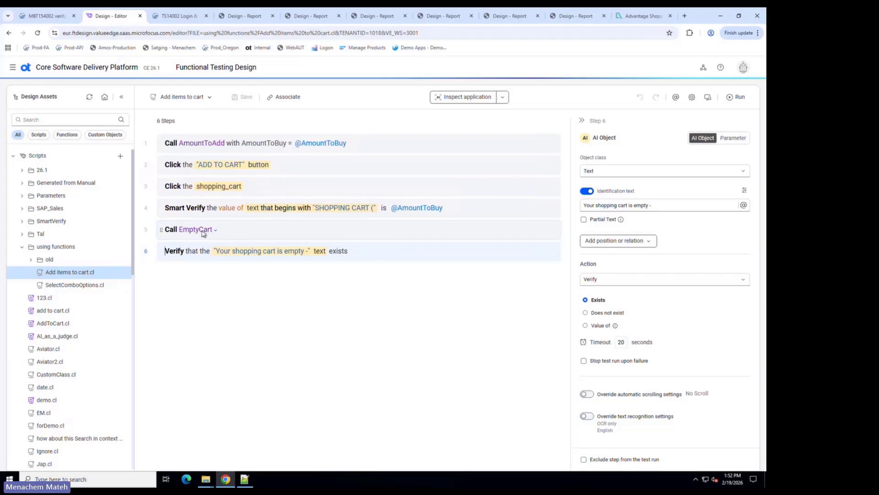
click(389, 226)
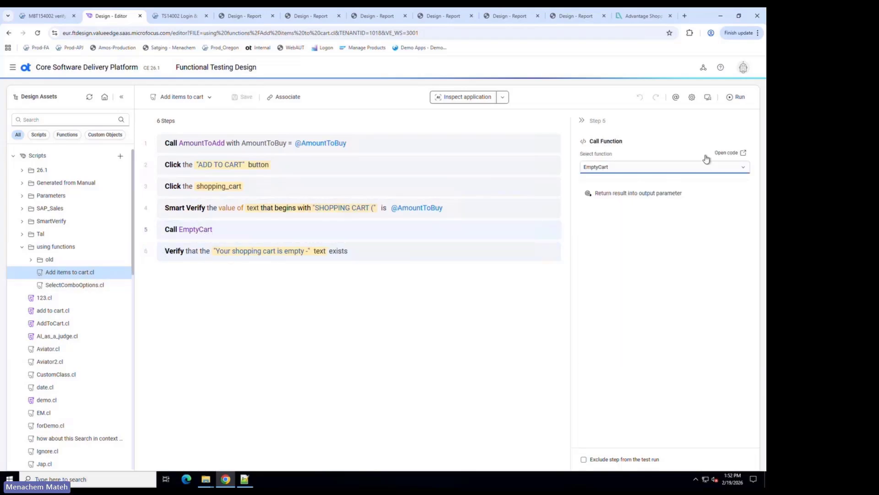
click(734, 155)
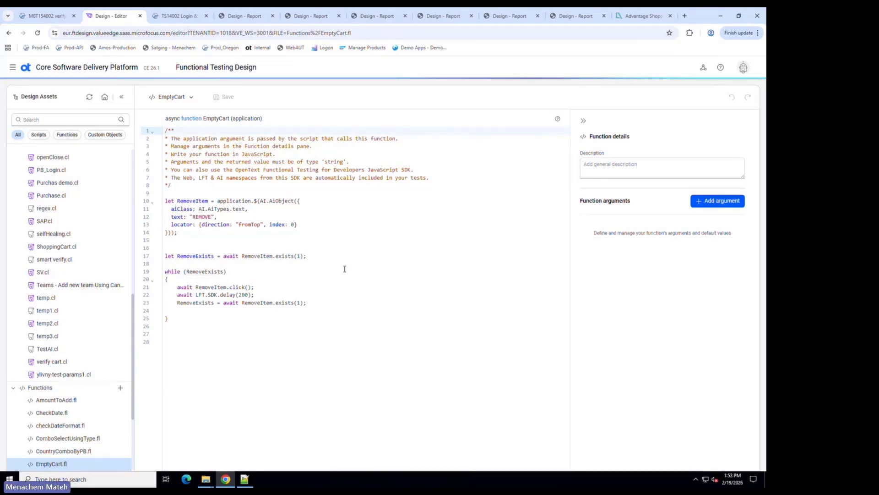
- Switch to the function test's run report and view the AmountToAdd call, its loop clicks, and the last click's enlarged screenshot
click(575, 15)
scroll(154, 252, up, 1)
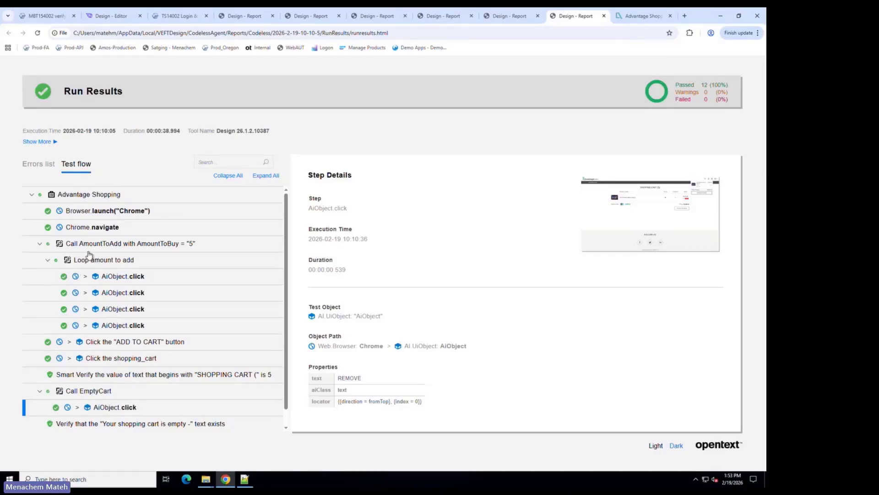
click(134, 245)
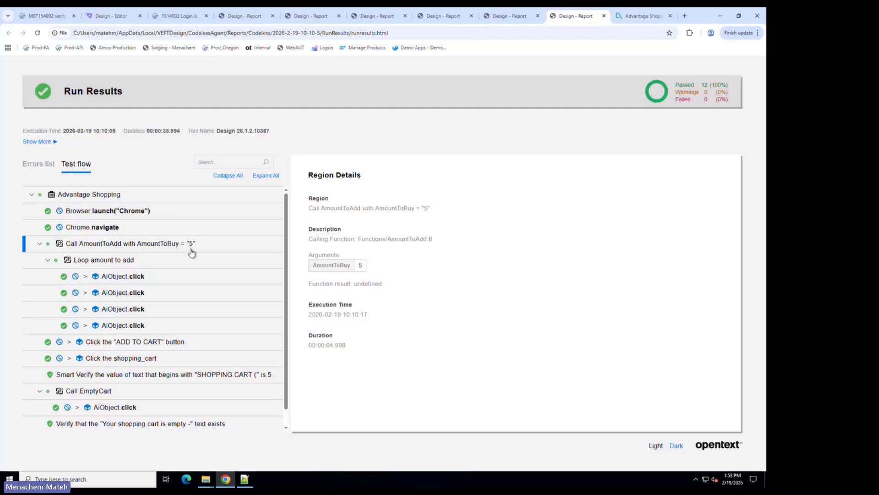
click(144, 263)
click(173, 277)
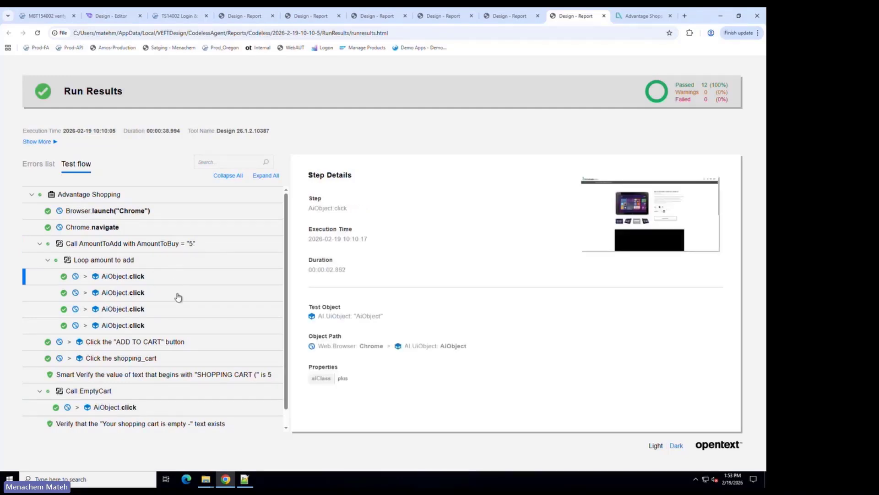
click(179, 297)
click(174, 326)
click(651, 215)
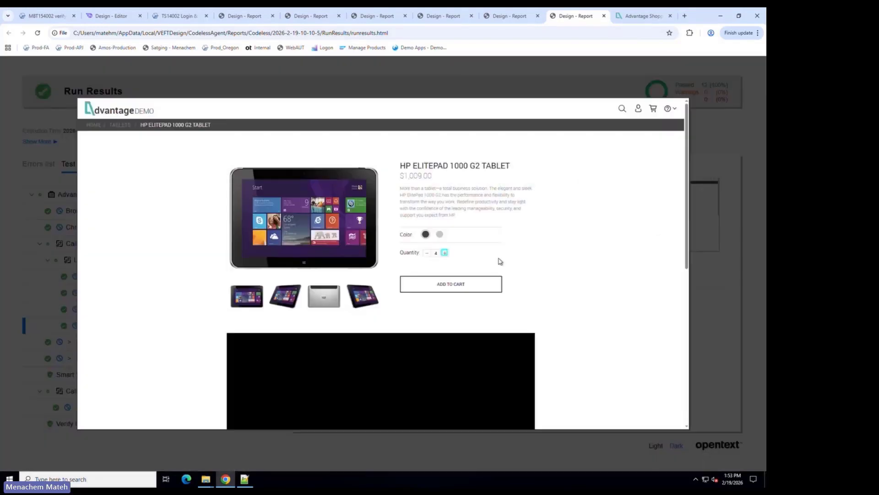
click(723, 259)
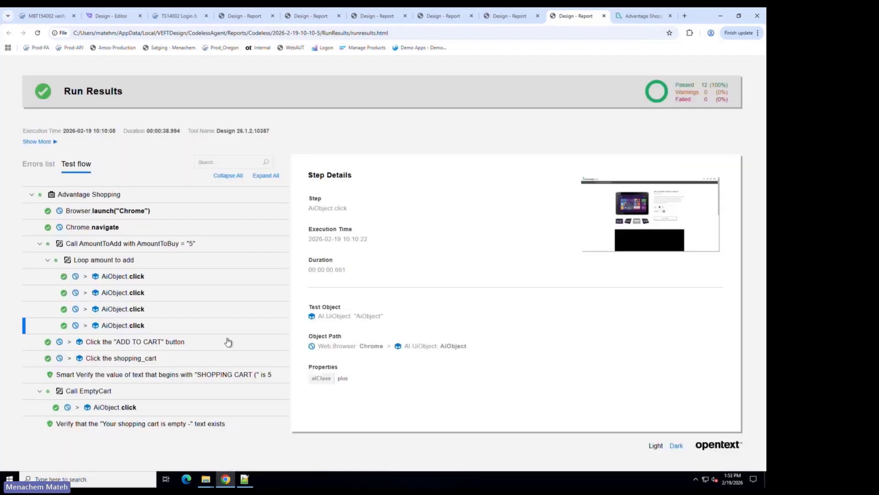
- View the report's "ADD TO CART" button step and check the quantity in its enlarged screenshot
click(185, 346)
click(691, 228)
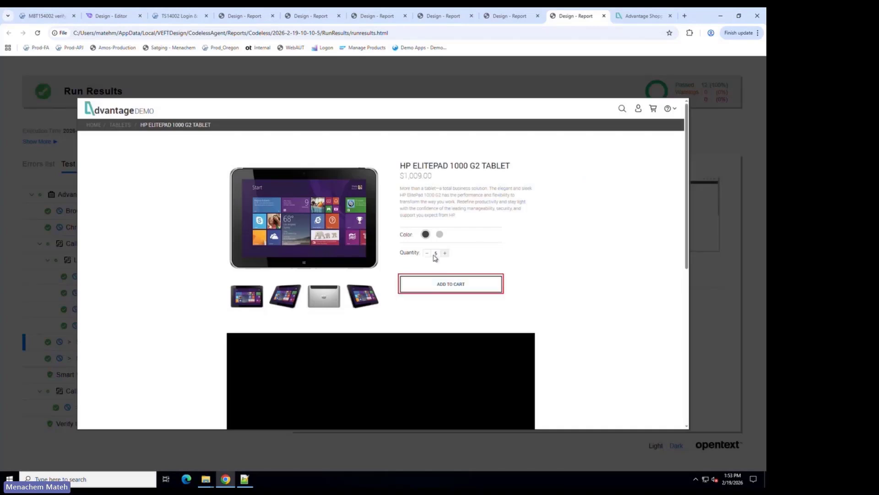
click(732, 254)
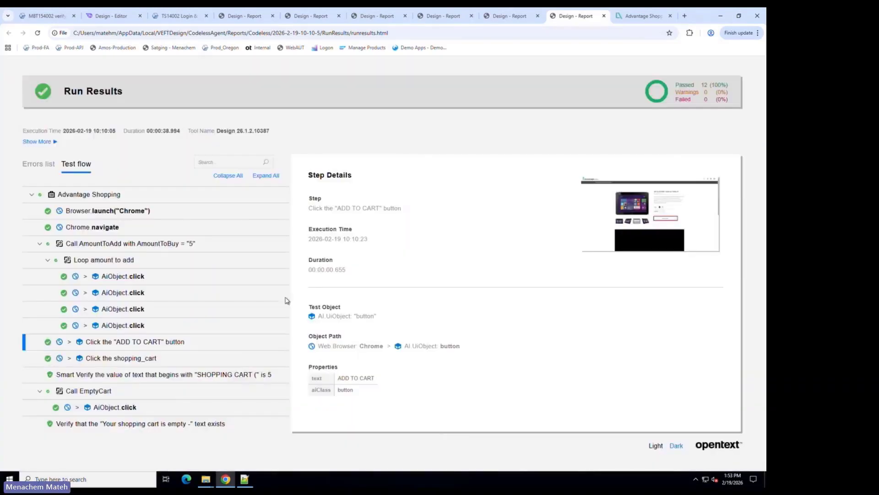
- View the details and enlarged screenshots of the "SHOPPING CART (" Smart Verify step and the click inside the EmptyCart call
click(209, 380)
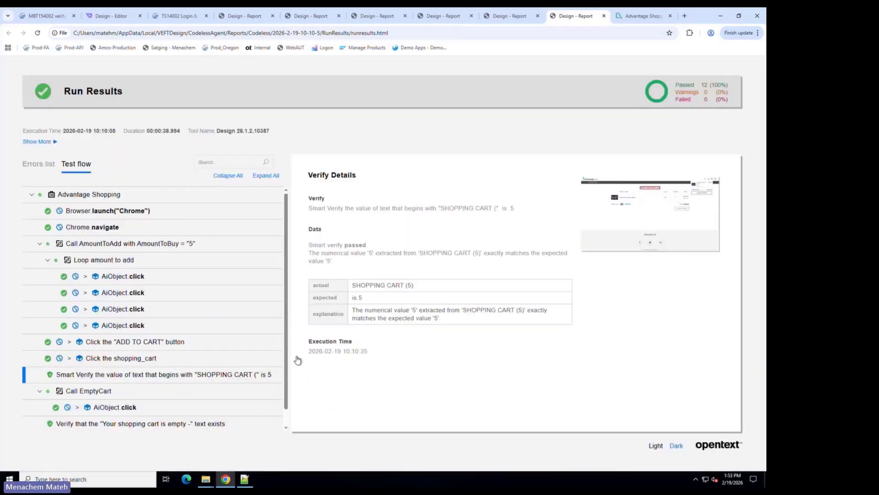
click(654, 214)
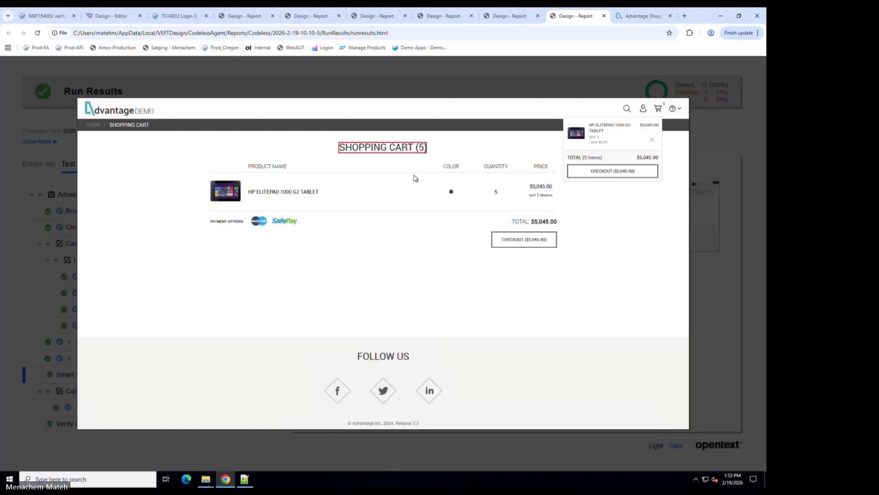
click(732, 196)
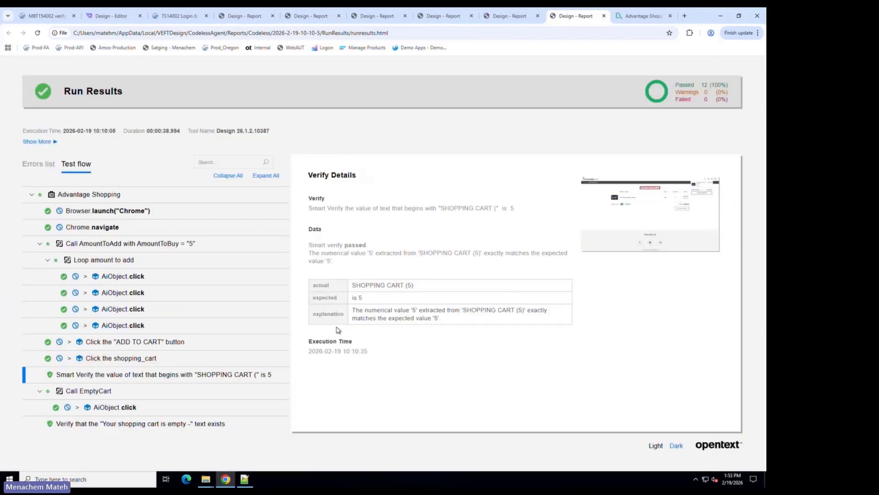
click(128, 409)
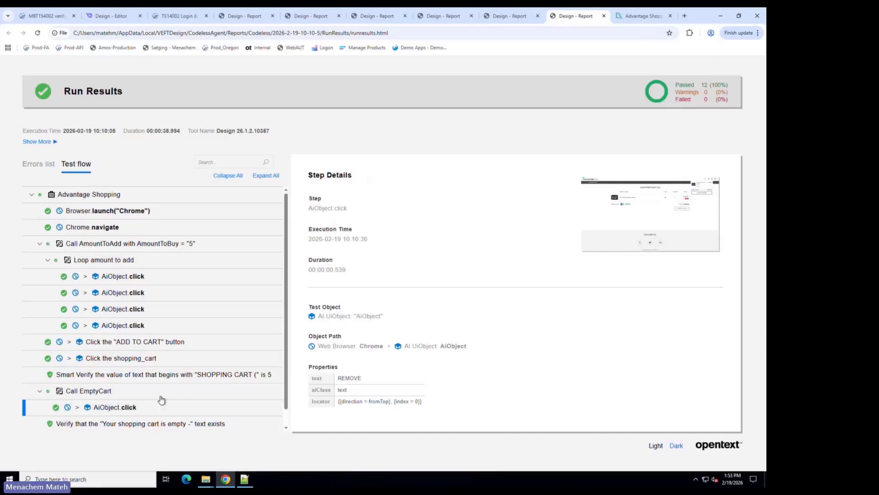
click(640, 227)
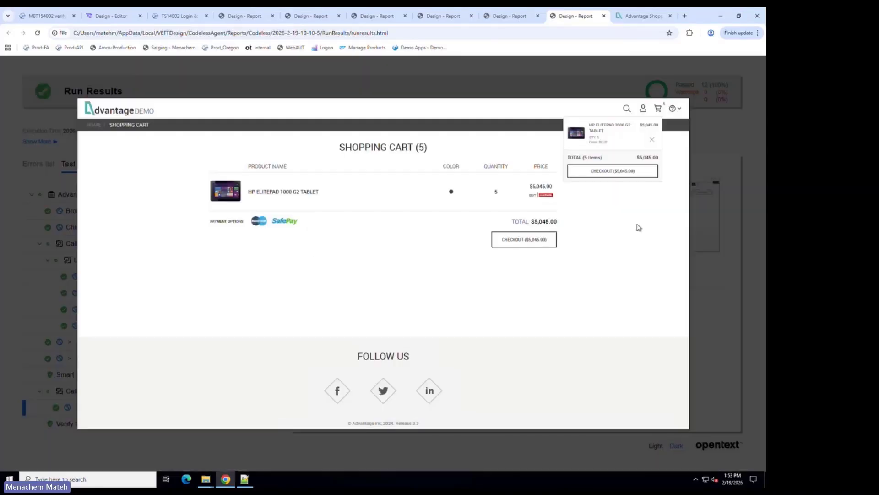
- Close the enlarged screenshot and view the details of the report's "Your shopping cart is empty -" text verification
click(713, 215)
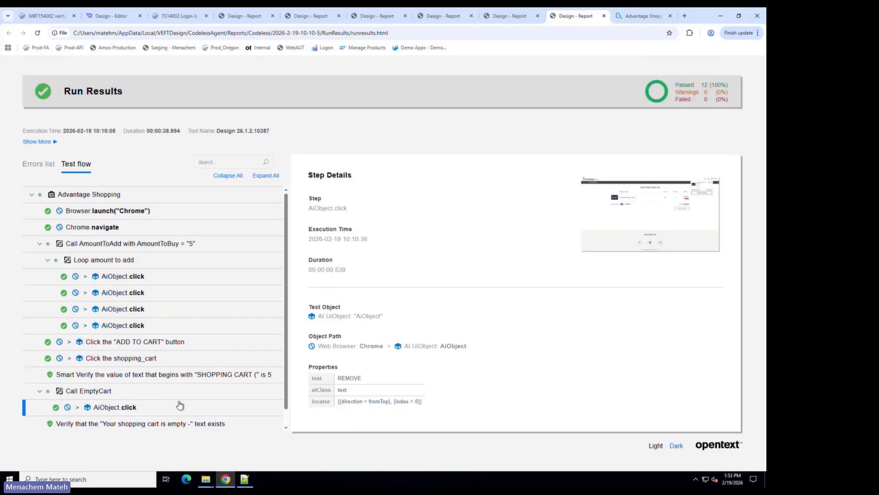
scroll(180, 405, down, 1)
click(165, 403)
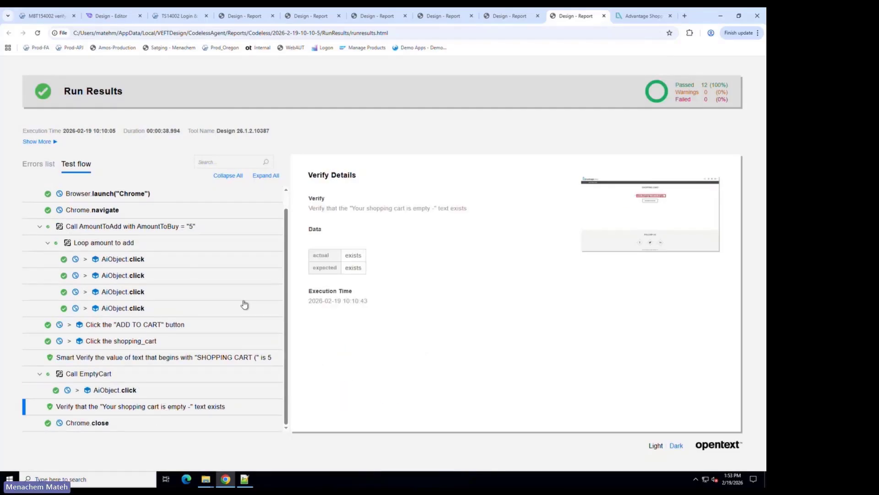
- Return to the Design editor and view the code and arguments of the ComboSelectUsingType and FillTable functions
click(118, 19)
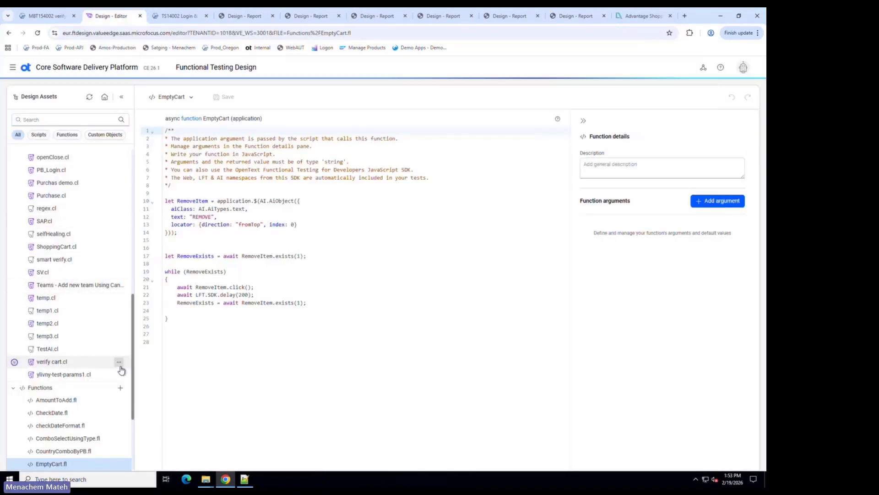
scroll(121, 370, down, 1)
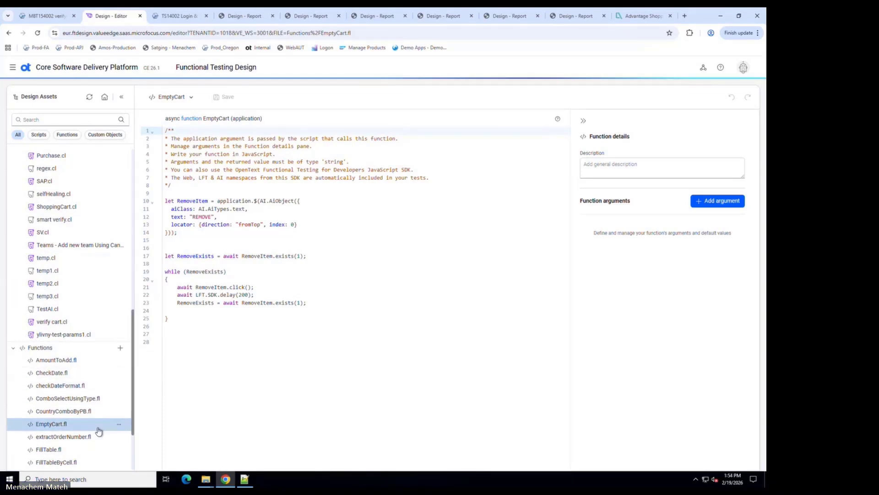
click(98, 399)
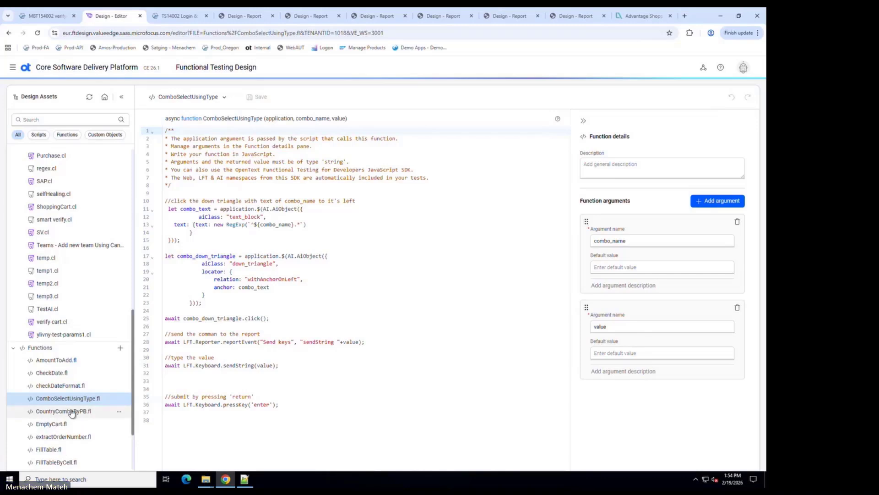
click(49, 449)
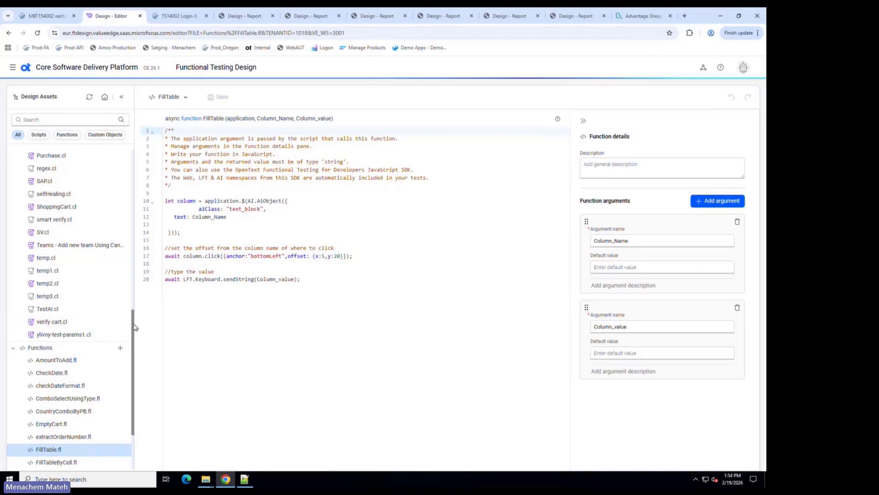
drag(134, 323, 134, 321)
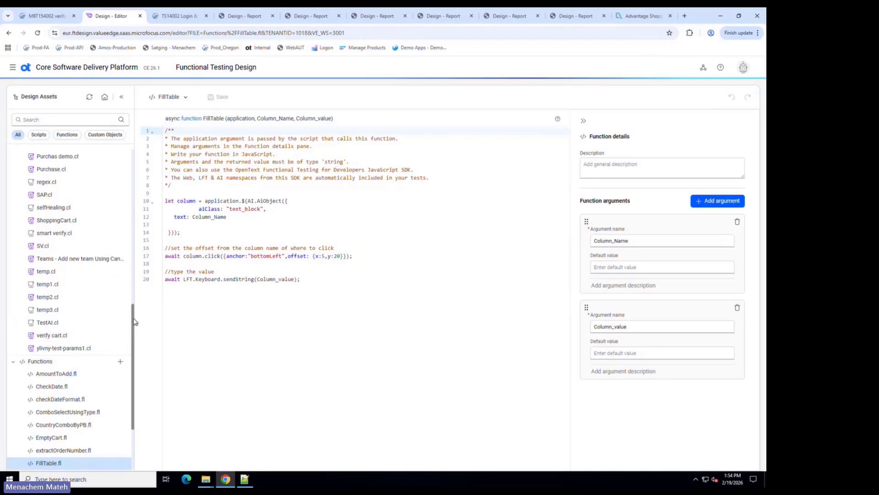
scroll(135, 321, up, 10)
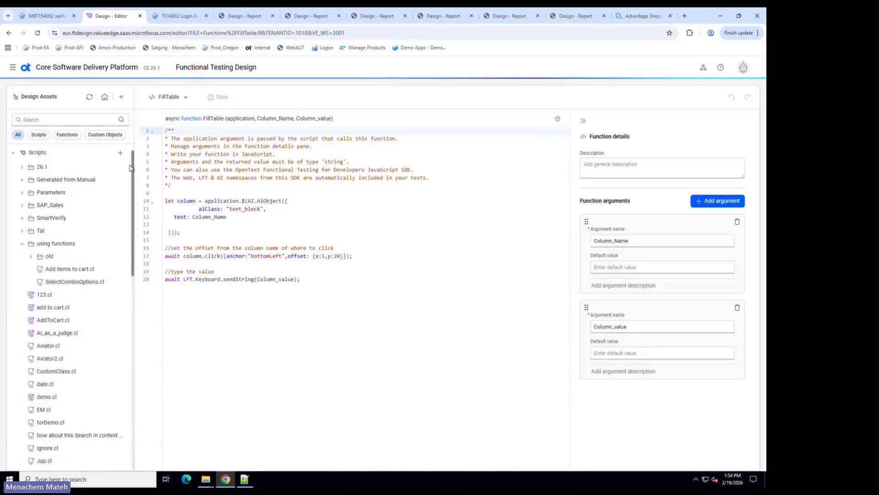